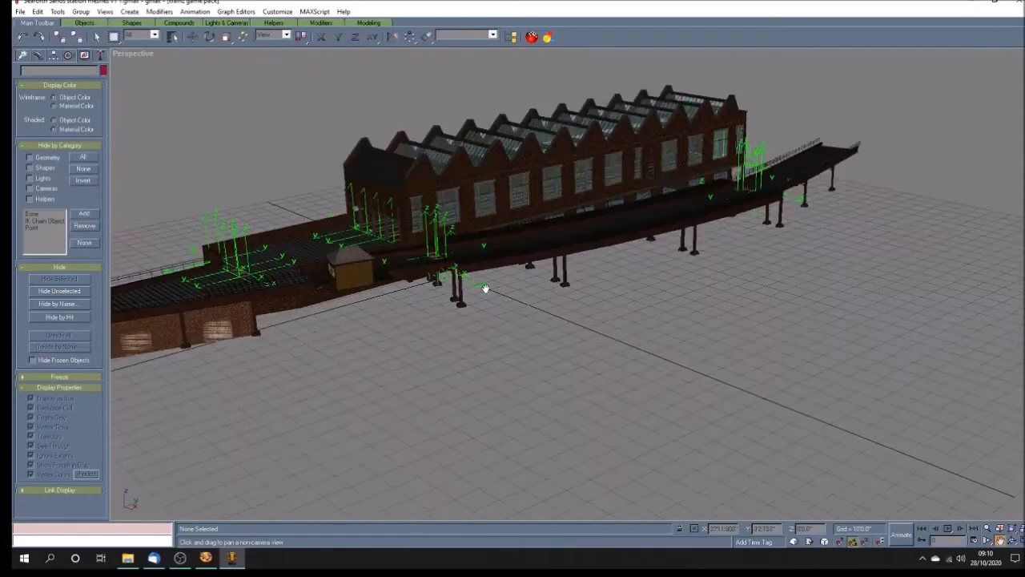
# Inspect the station model around the wooden hut and viaduct supports, and view the whole structure
pyautogui.scroll(5, 517, 333)
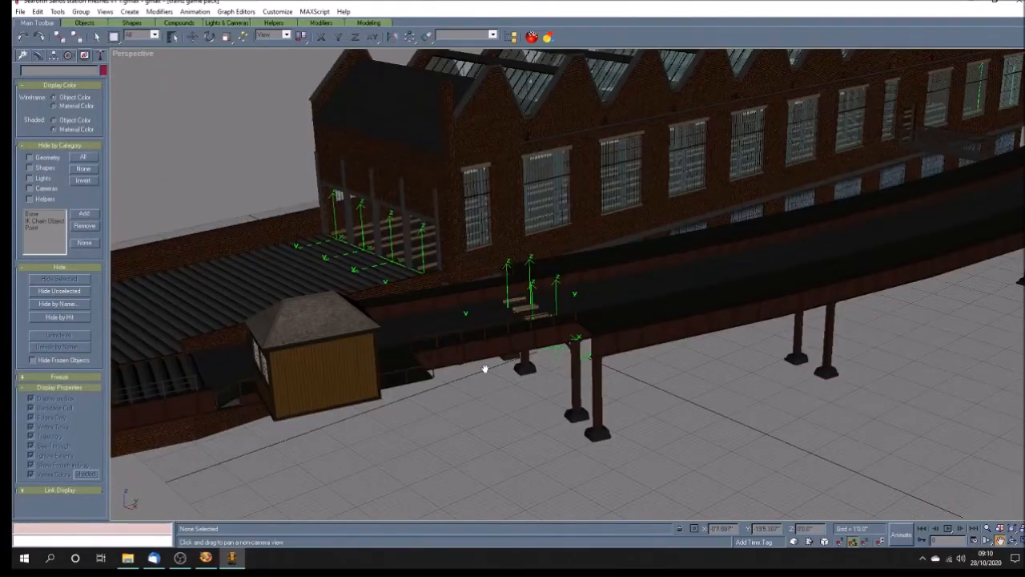
pyautogui.moveTo(484, 368); pyautogui.dragTo(498, 350)
pyautogui.scroll(-10, 500, 353)
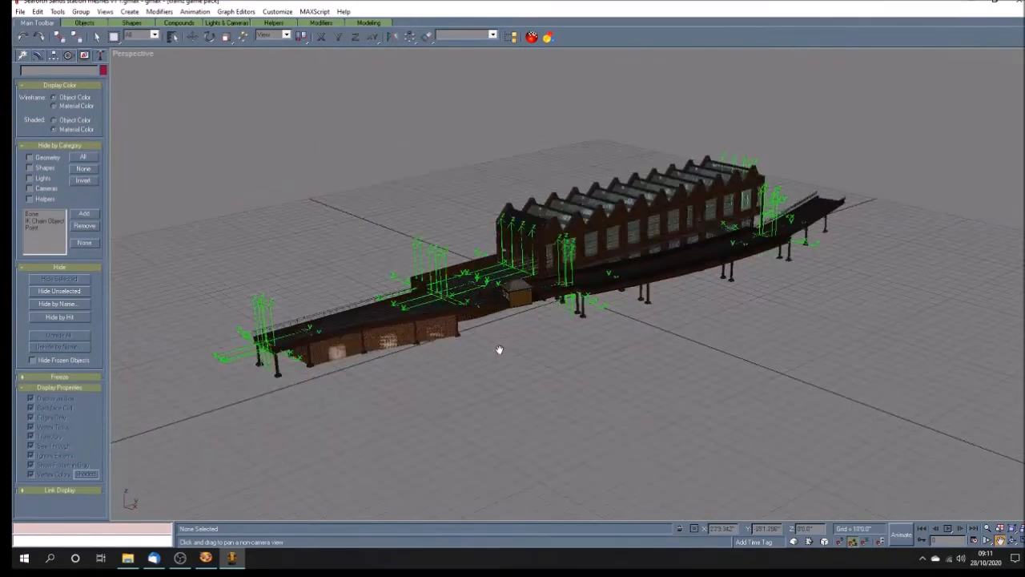
pyautogui.moveTo(506, 344); pyautogui.dragTo(502, 350)
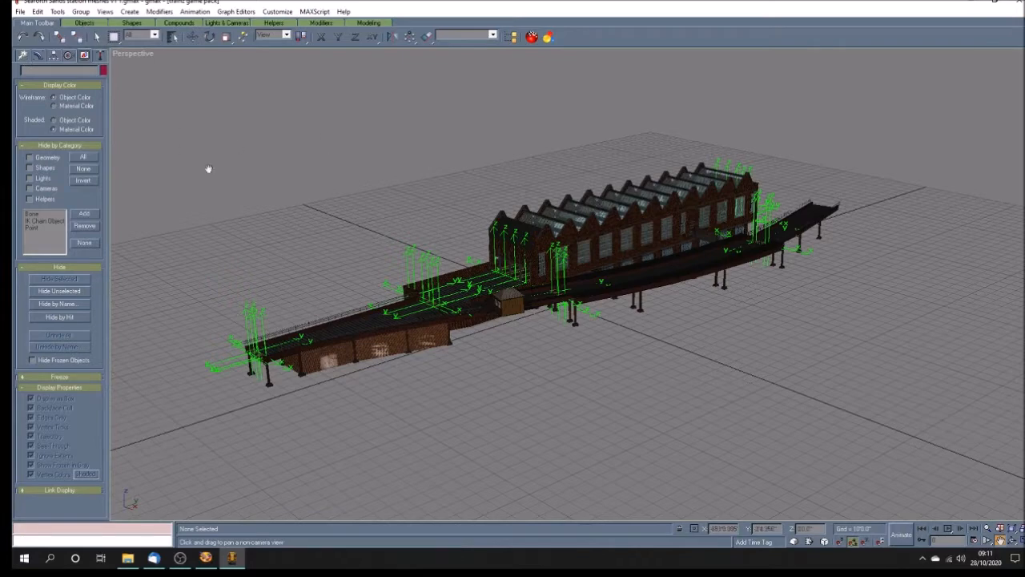
pyautogui.click(23, 56)
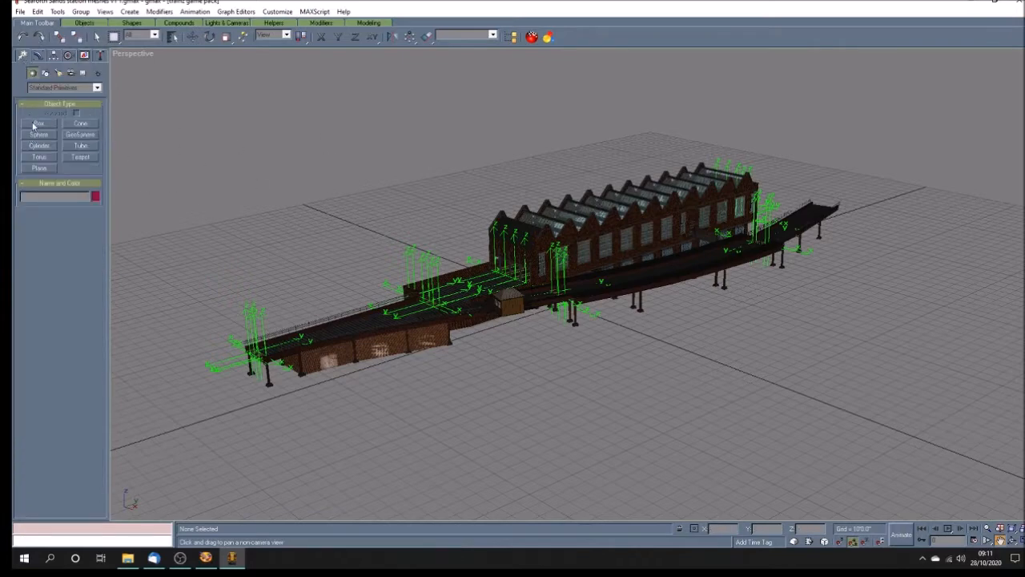
pyautogui.click(40, 146)
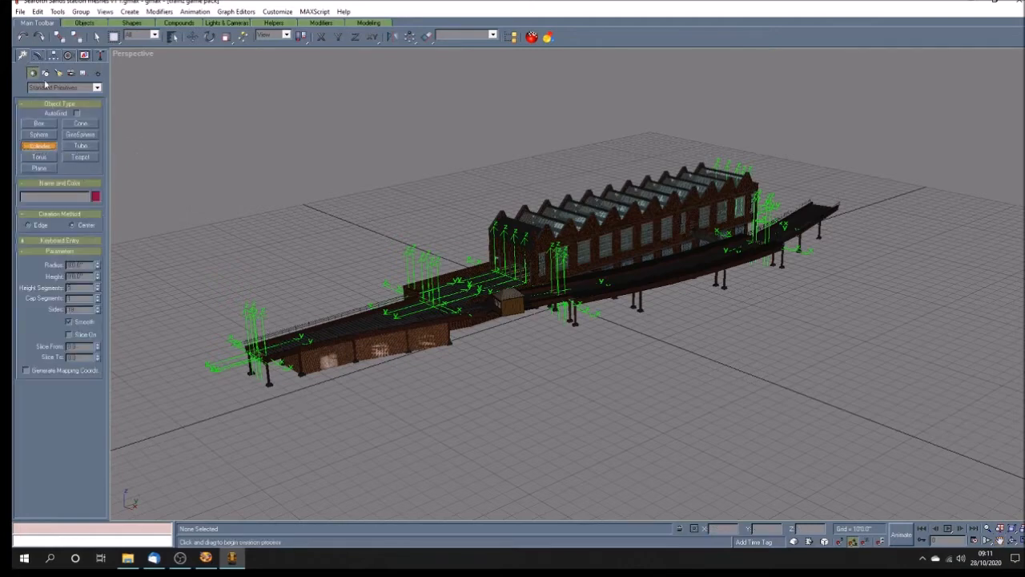
pyautogui.click(96, 37)
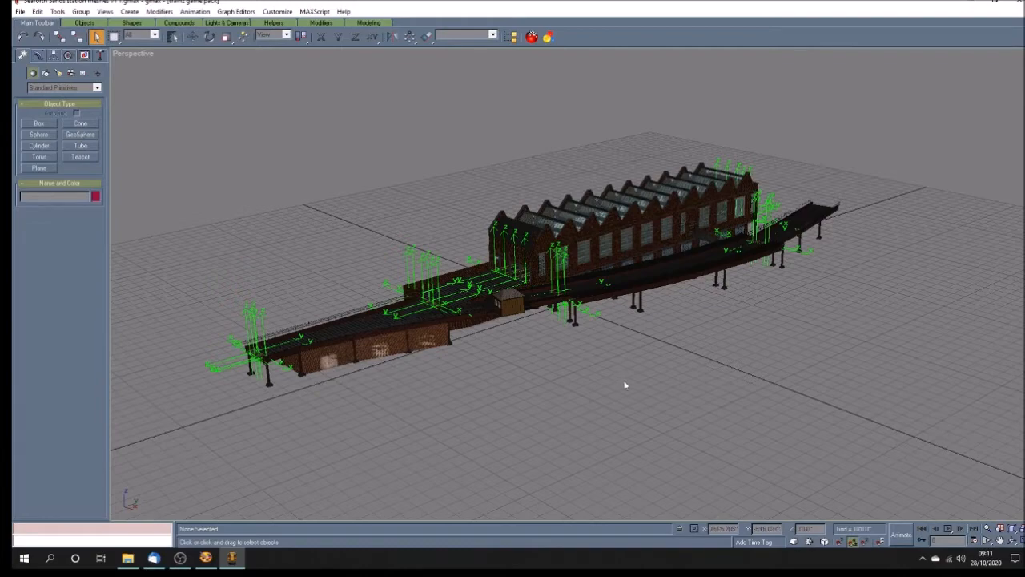
# Examine the station building, platforms and curved viaduct from several sides, up close and as a whole
pyautogui.click(1012, 540)
pyautogui.moveTo(554, 361); pyautogui.dragTo(569, 364)
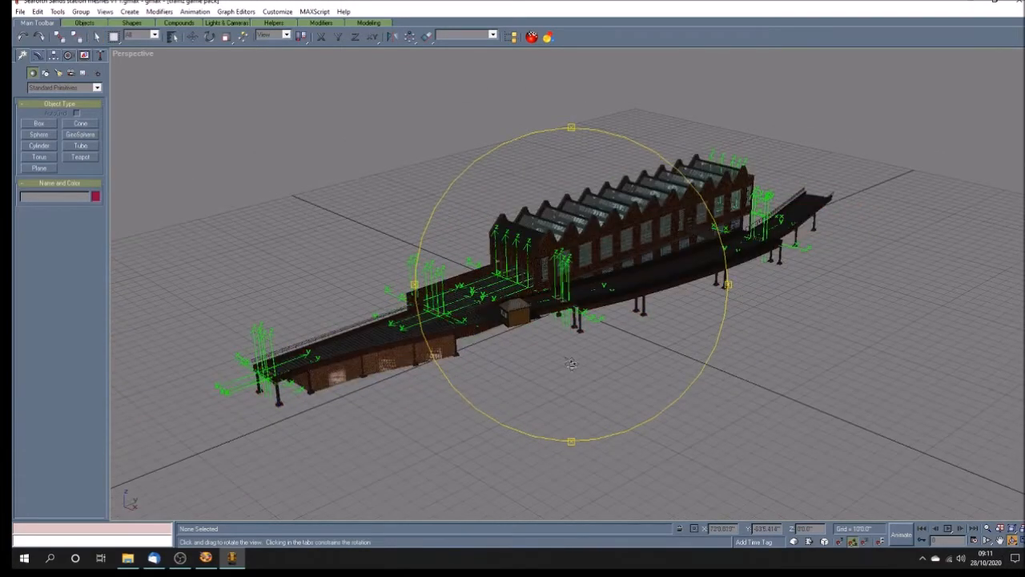
pyautogui.scroll(3, 573, 362)
pyautogui.moveTo(573, 361); pyautogui.dragTo(547, 383)
pyautogui.scroll(2, 549, 381)
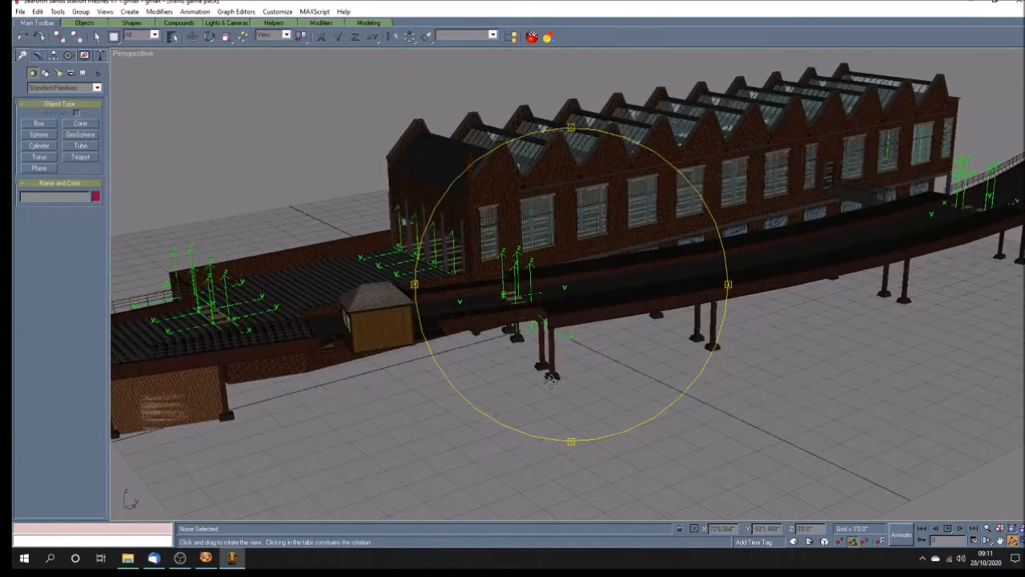
pyautogui.scroll(2, 550, 381)
pyautogui.moveTo(542, 386)
pyautogui.mouseDown()
pyautogui.moveTo(500, 405)
pyautogui.moveTo(602, 386)
pyautogui.moveTo(581, 359)
pyautogui.moveTo(608, 352)
pyautogui.moveTo(522, 350)
pyautogui.mouseUp()
pyautogui.scroll(-5, 569, 391)
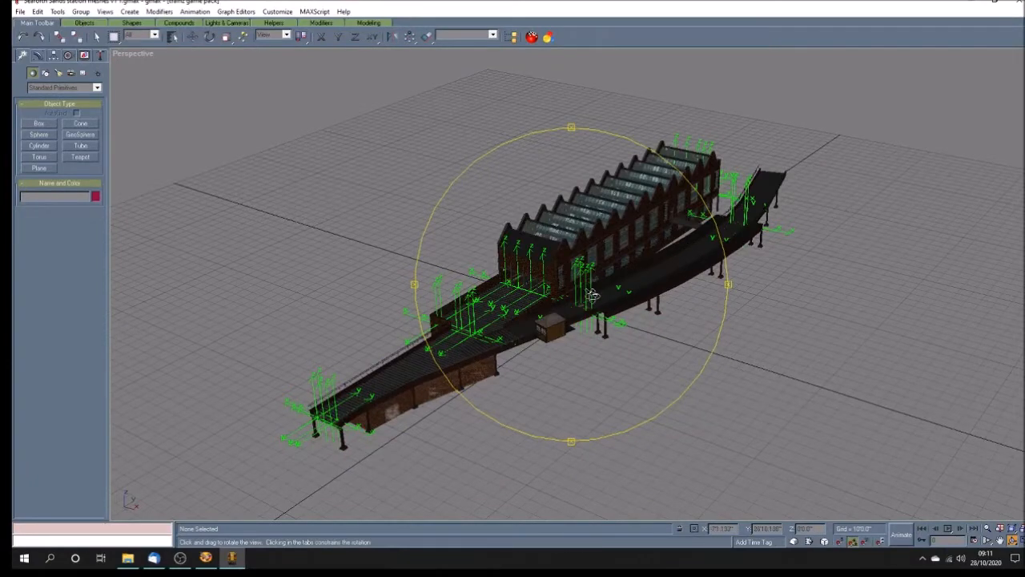
pyautogui.moveTo(636, 320); pyautogui.dragTo(600, 334)
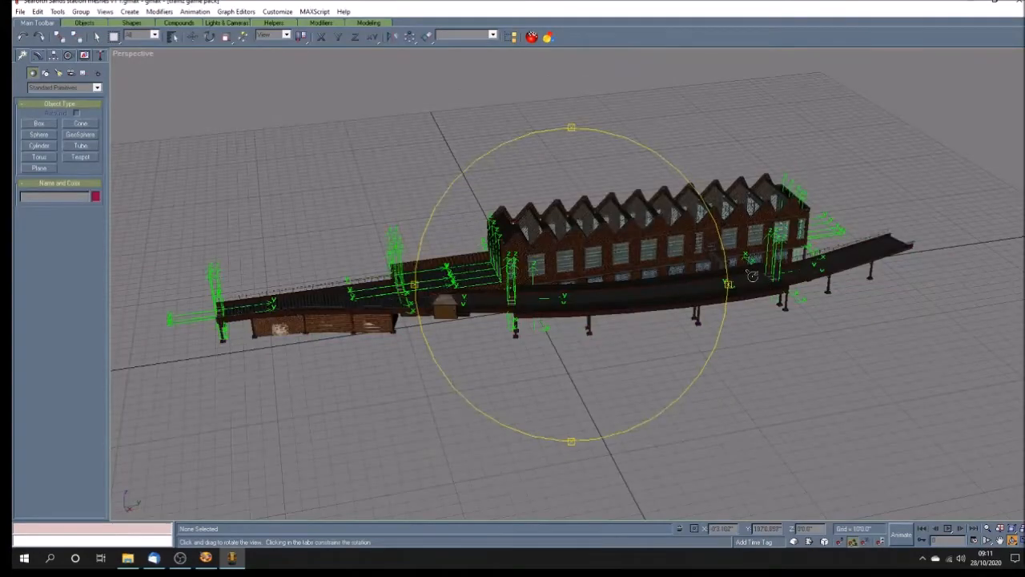
pyautogui.moveTo(615, 346); pyautogui.dragTo(647, 352)
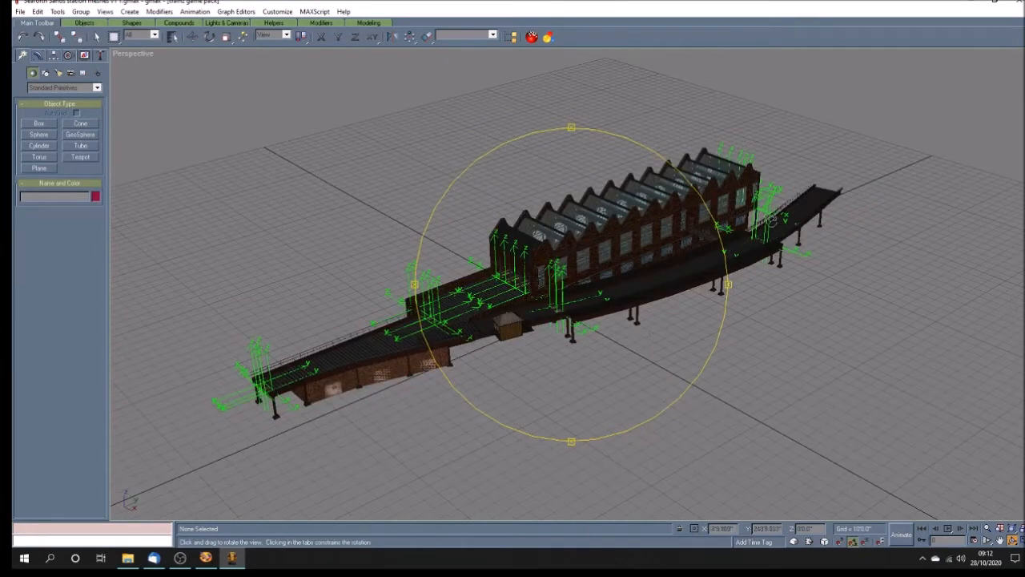
pyautogui.moveTo(585, 367)
pyautogui.mouseDown()
pyautogui.moveTo(595, 364)
pyautogui.moveTo(577, 360)
pyautogui.moveTo(595, 371)
pyautogui.moveTo(624, 354)
pyautogui.mouseUp()
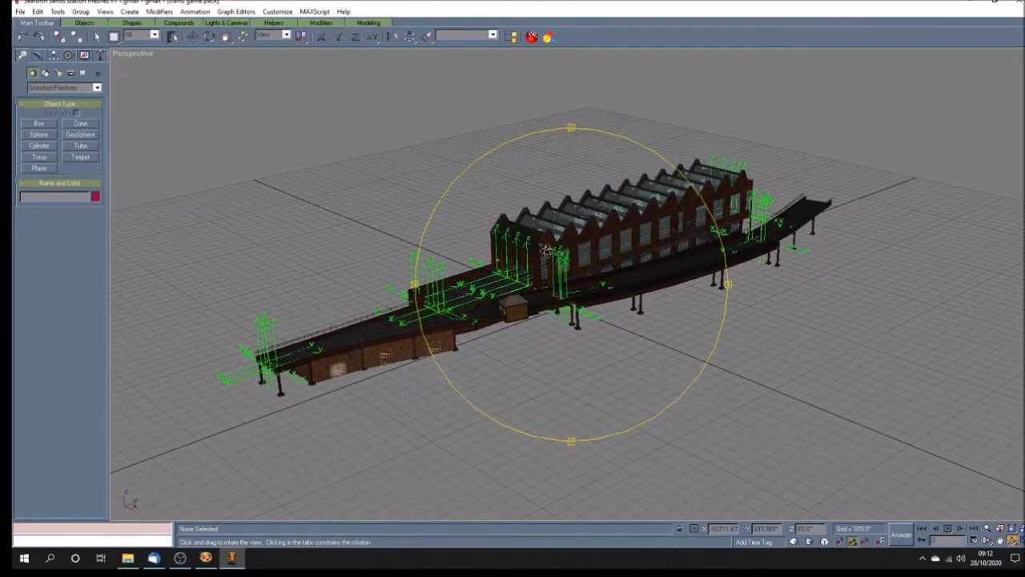
pyautogui.moveTo(602, 327); pyautogui.dragTo(624, 335)
pyautogui.moveTo(677, 376)
pyautogui.mouseDown()
pyautogui.moveTo(655, 358)
pyautogui.moveTo(365, 269)
pyautogui.mouseUp()
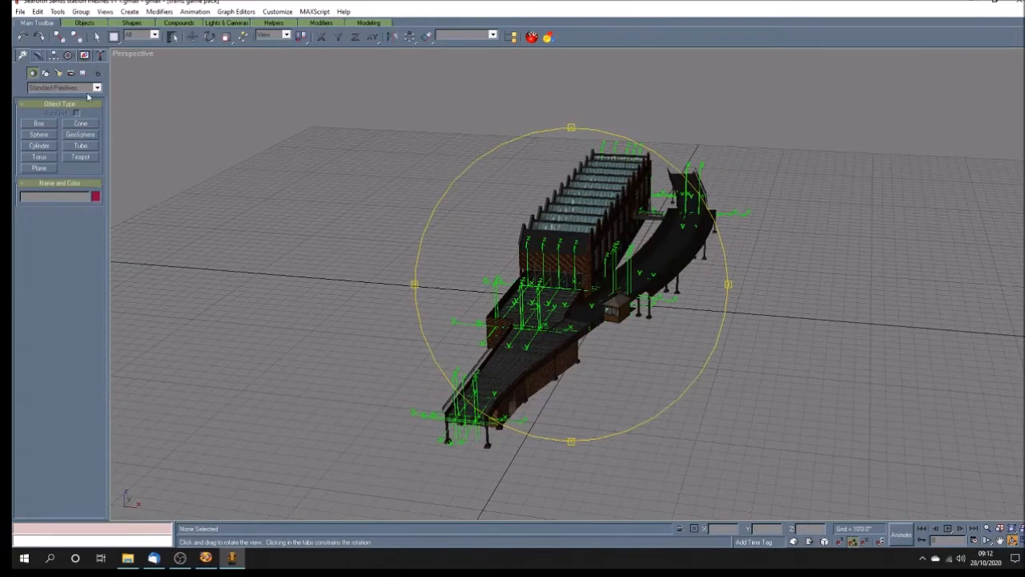
pyautogui.moveTo(584, 330)
pyautogui.mouseDown()
pyautogui.moveTo(614, 354)
pyautogui.moveTo(592, 351)
pyautogui.mouseUp()
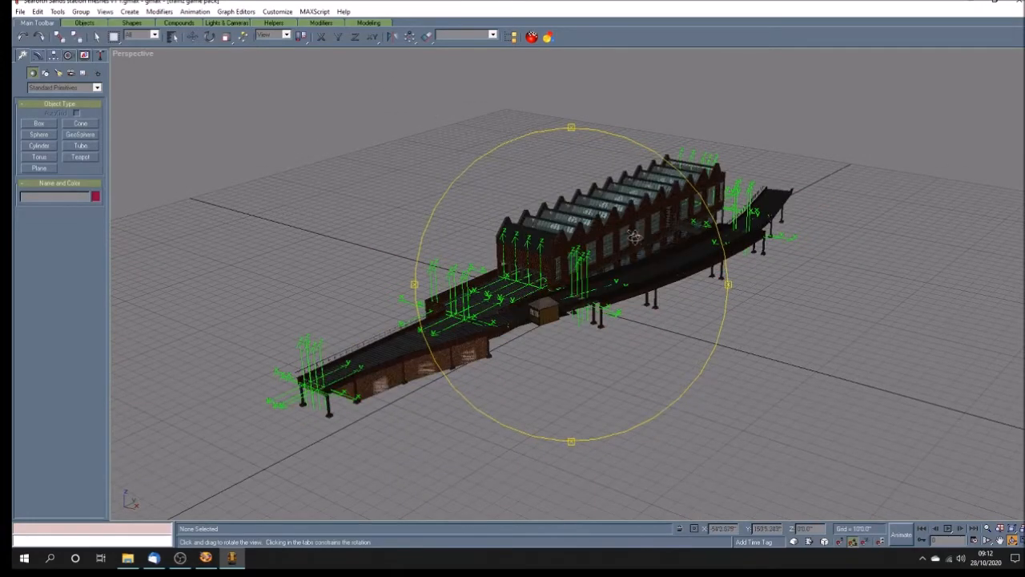
pyautogui.moveTo(547, 363)
pyautogui.mouseDown()
pyautogui.moveTo(522, 355)
pyautogui.moveTo(533, 355)
pyautogui.mouseUp()
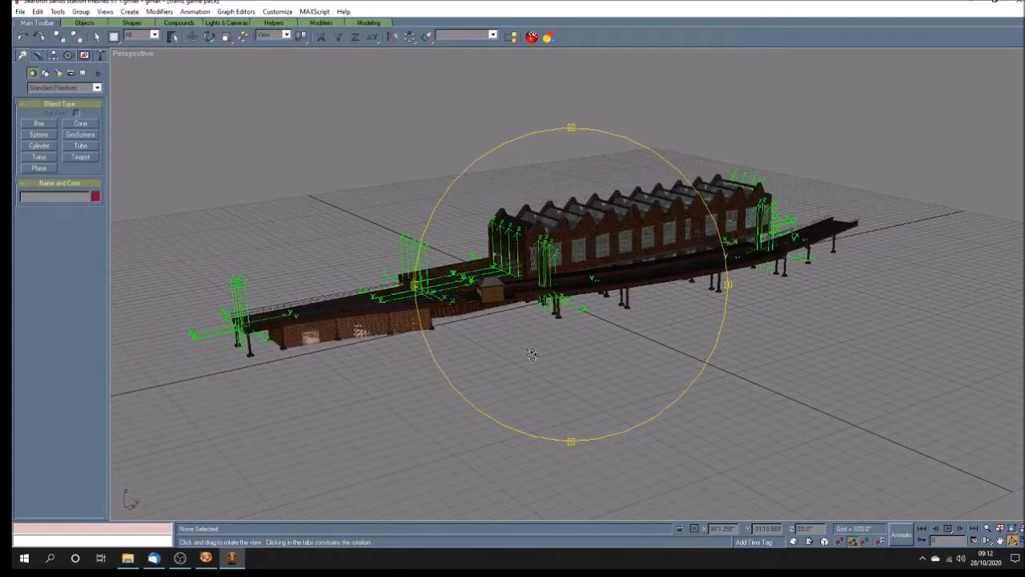
# Turn on texture correction for the Perspective viewport while viewing the viaduct deck beside the station building up close
pyautogui.scroll(4, 533, 360)
pyautogui.scroll(3, 533, 359)
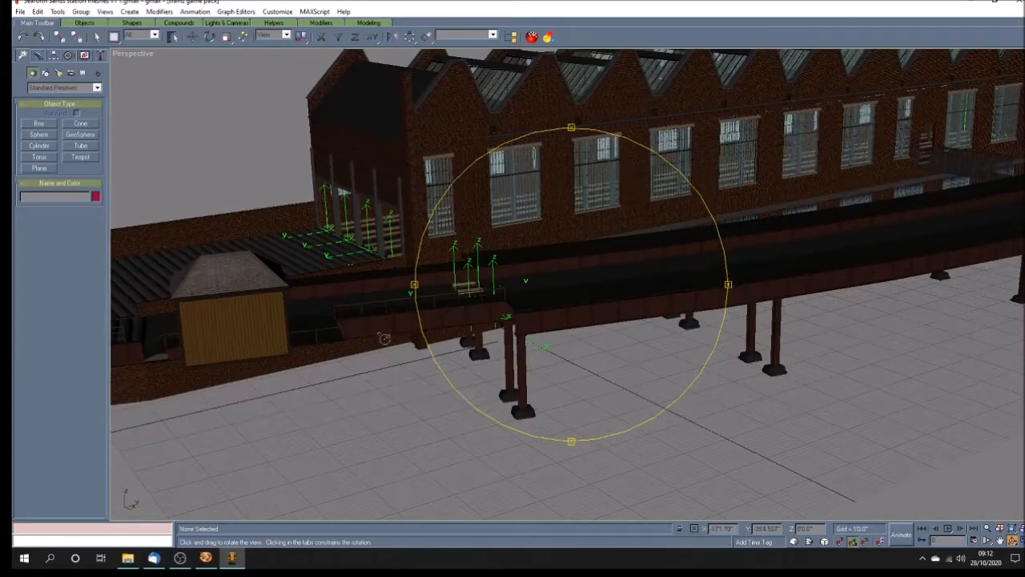
pyautogui.moveTo(458, 340)
pyautogui.mouseDown()
pyautogui.moveTo(449, 350)
pyautogui.moveTo(393, 345)
pyautogui.mouseUp()
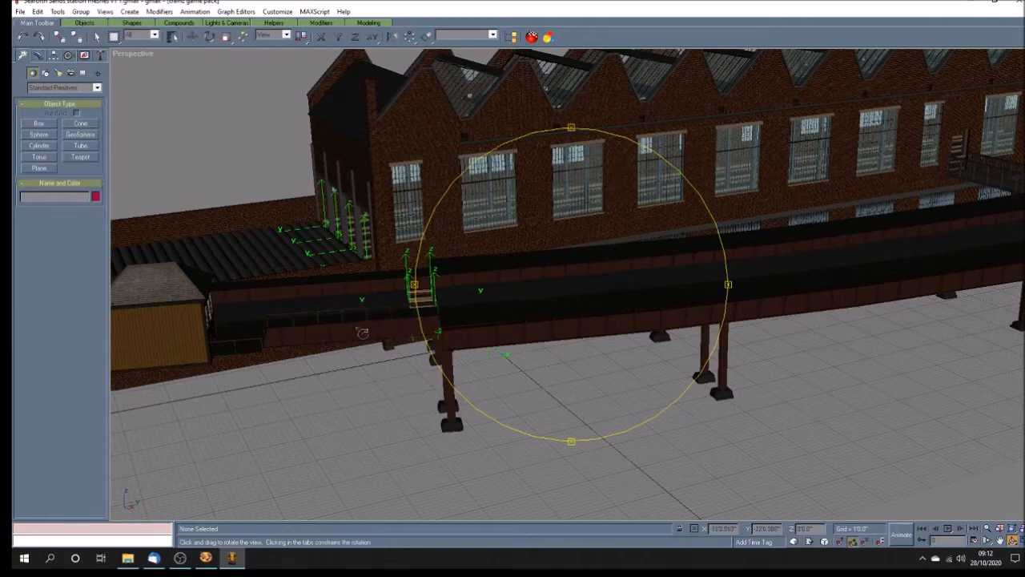
pyautogui.moveTo(555, 335)
pyautogui.mouseDown()
pyautogui.moveTo(574, 374)
pyautogui.moveTo(545, 316)
pyautogui.mouseUp()
pyautogui.scroll(3, 548, 317)
pyautogui.moveTo(513, 367); pyautogui.dragTo(615, 394)
pyautogui.moveTo(539, 393); pyautogui.dragTo(551, 393)
pyautogui.rightClick(138, 54)
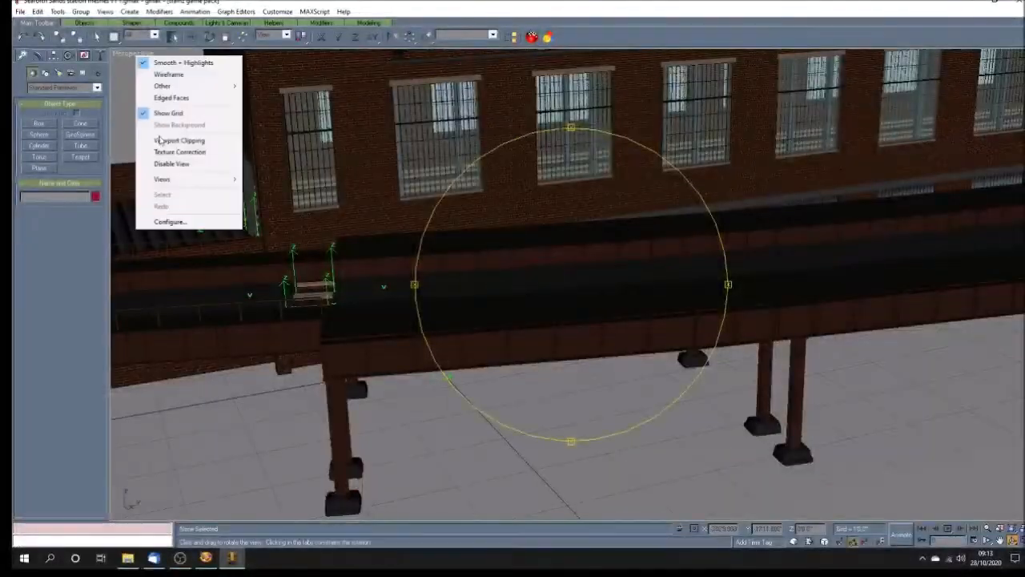
pyautogui.click(160, 152)
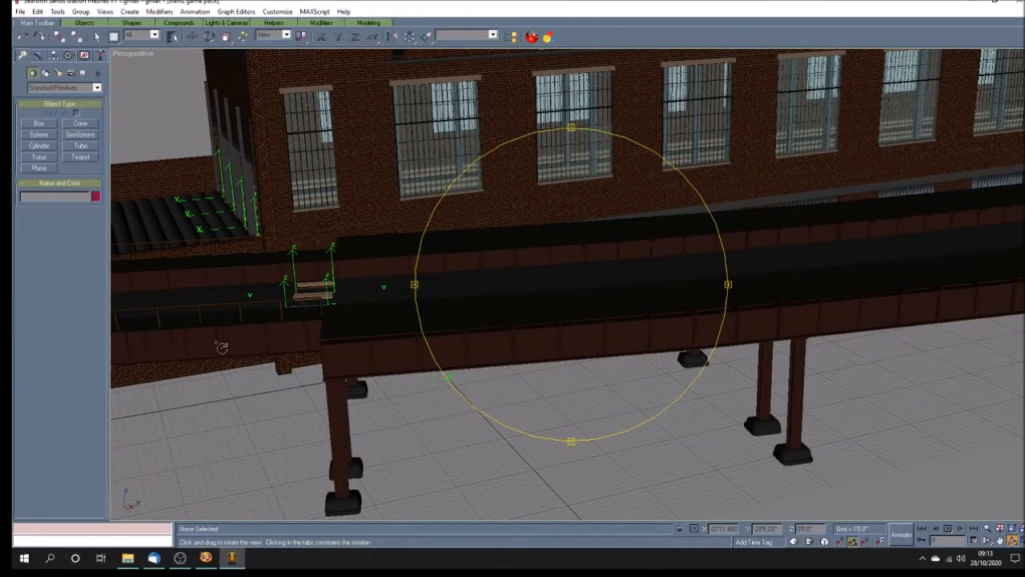
pyautogui.click(97, 37)
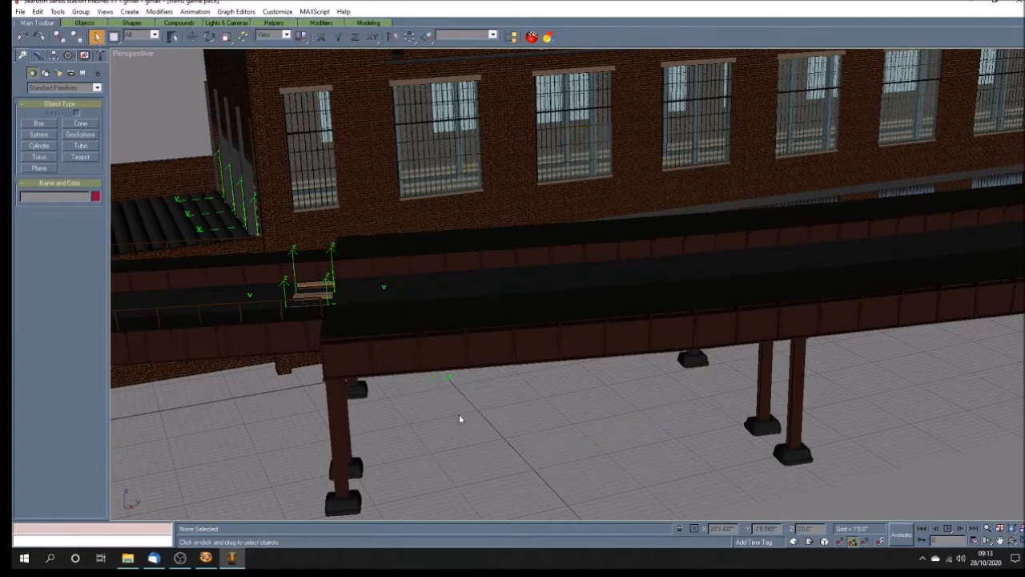
pyautogui.click(1012, 542)
pyautogui.moveTo(530, 360); pyautogui.dragTo(571, 362)
pyautogui.scroll(-6, 571, 362)
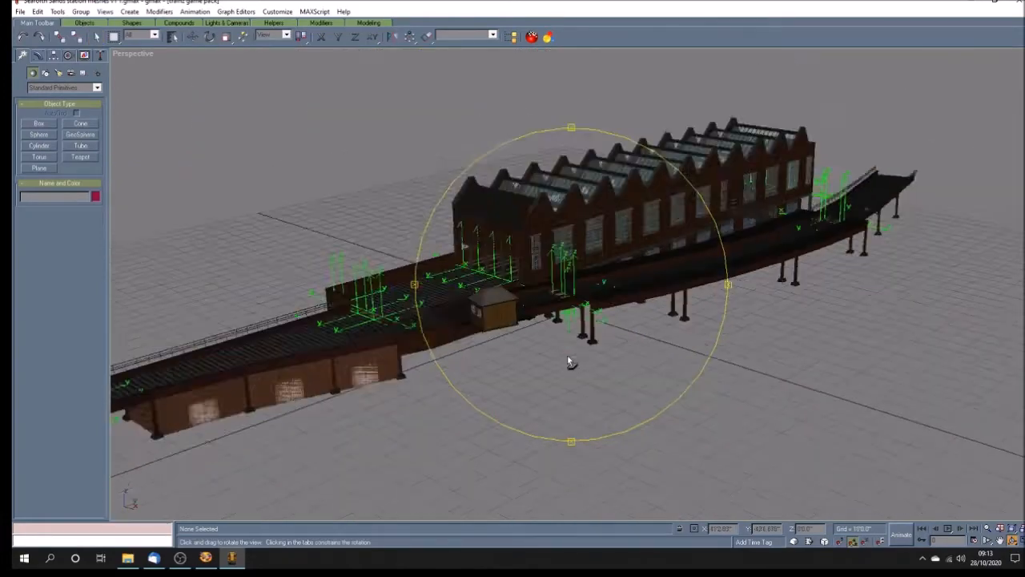
pyautogui.scroll(-3, 567, 358)
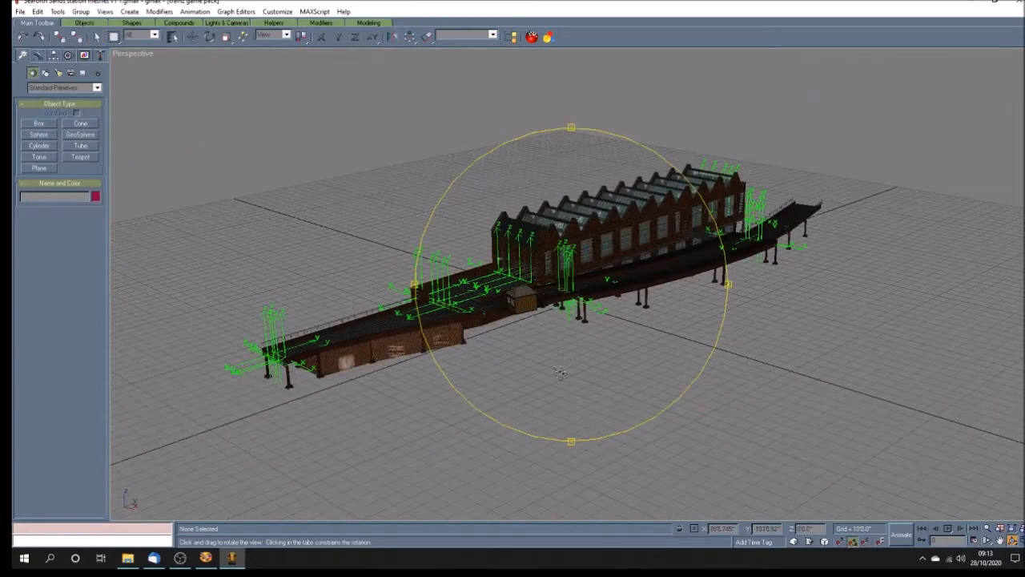
# Save the changes to the station scene and start an empty scene with the New All option
pyautogui.click(20, 11)
pyautogui.click(23, 30)
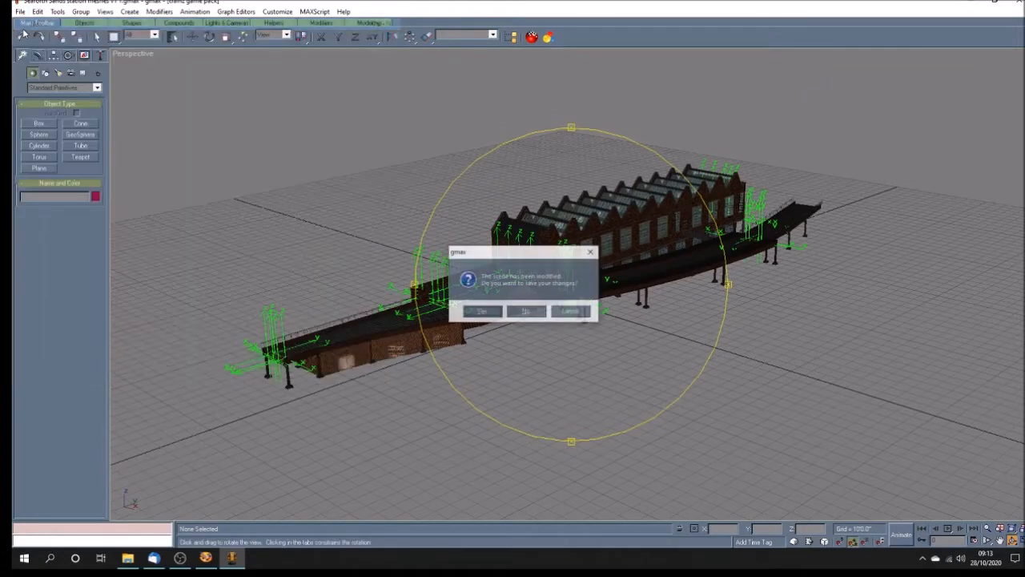
pyautogui.click(470, 312)
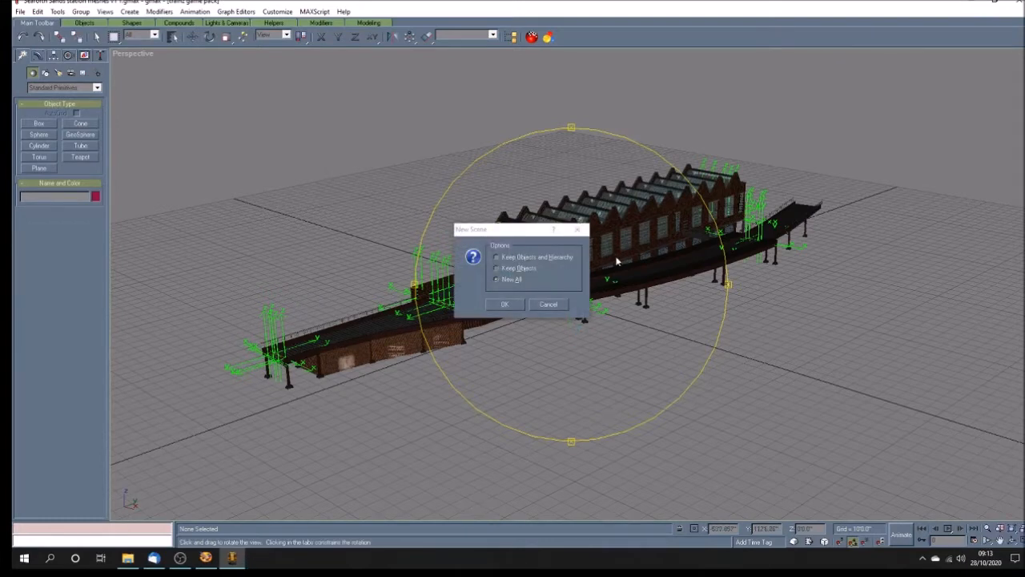
pyautogui.click(513, 306)
pyautogui.moveTo(702, 322); pyautogui.dragTo(599, 326)
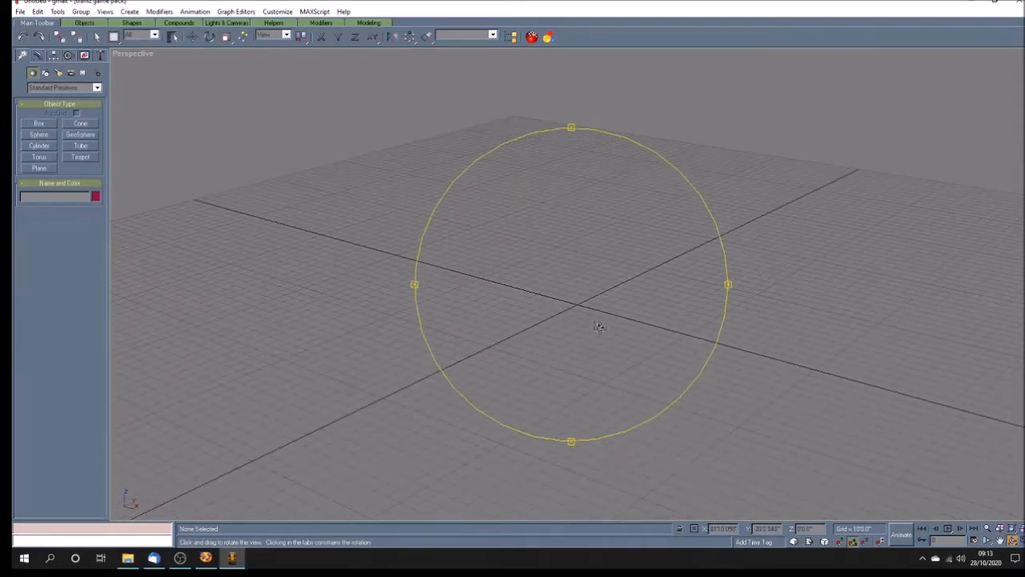
# Open the Material Navigator and Material Editor and create a Standard material named "viaduct texture"
pyautogui.click(551, 40)
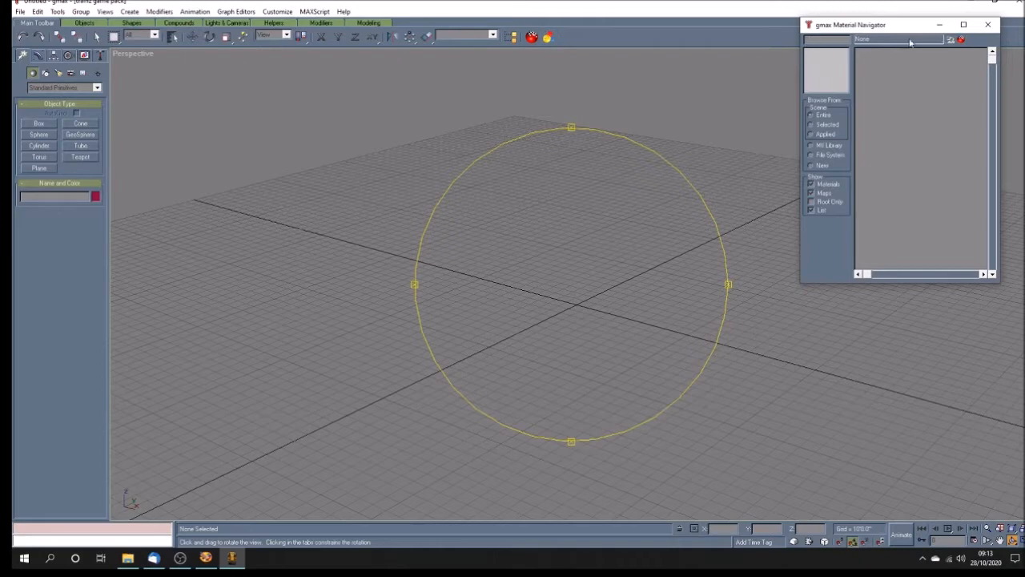
pyautogui.click(962, 42)
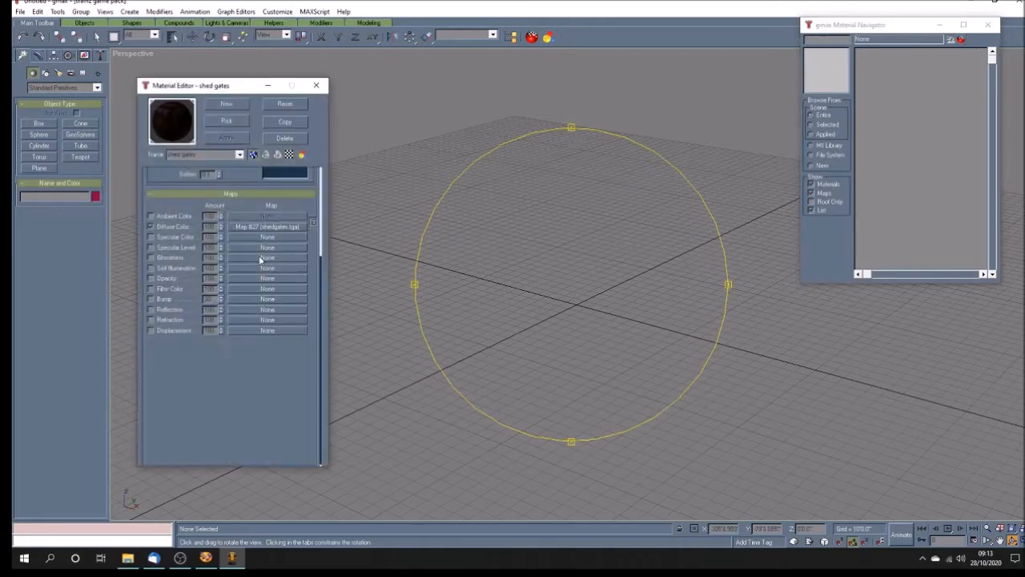
pyautogui.click(228, 105)
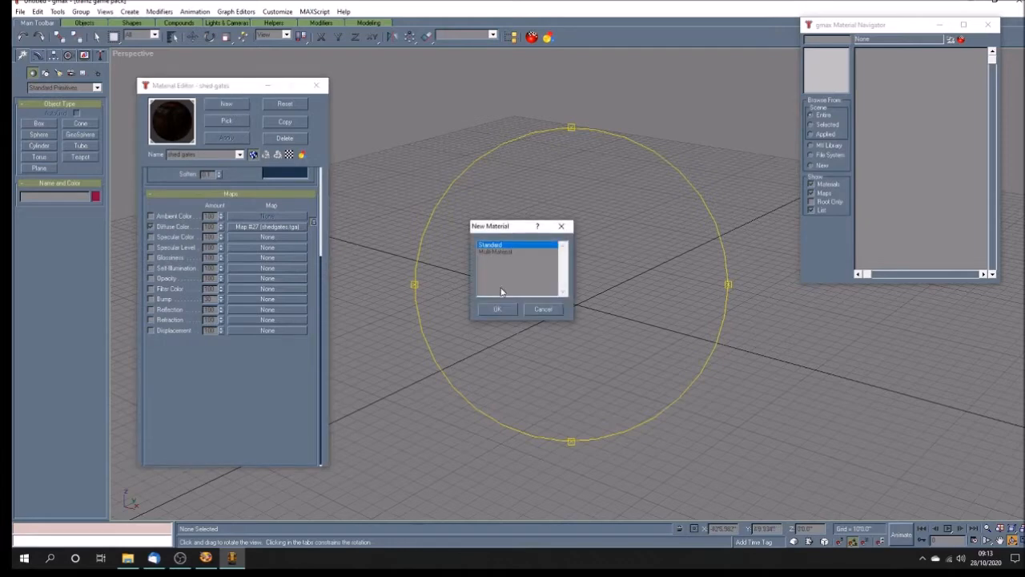
pyautogui.click(499, 309)
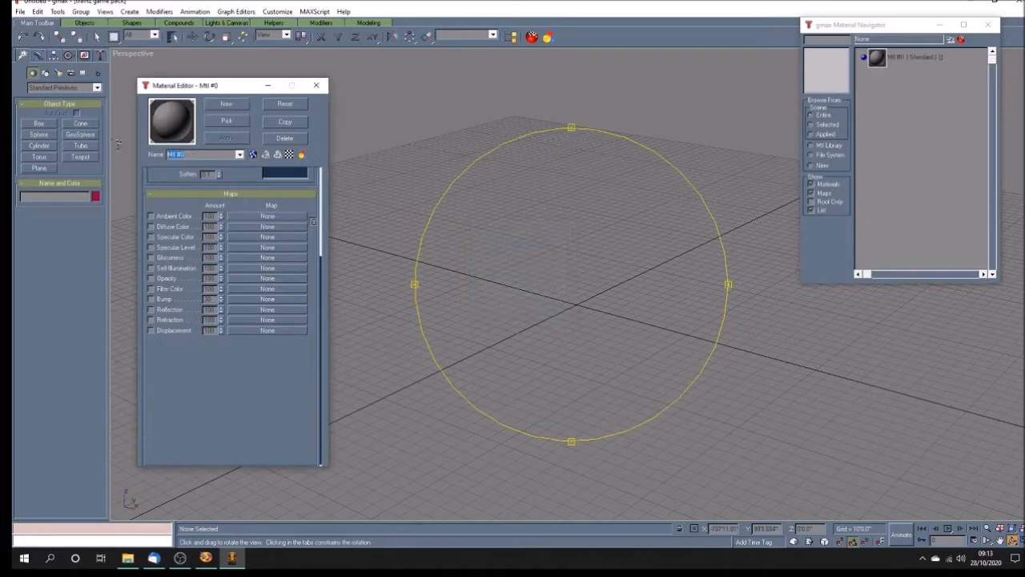
pyautogui.write('viaduct texture')
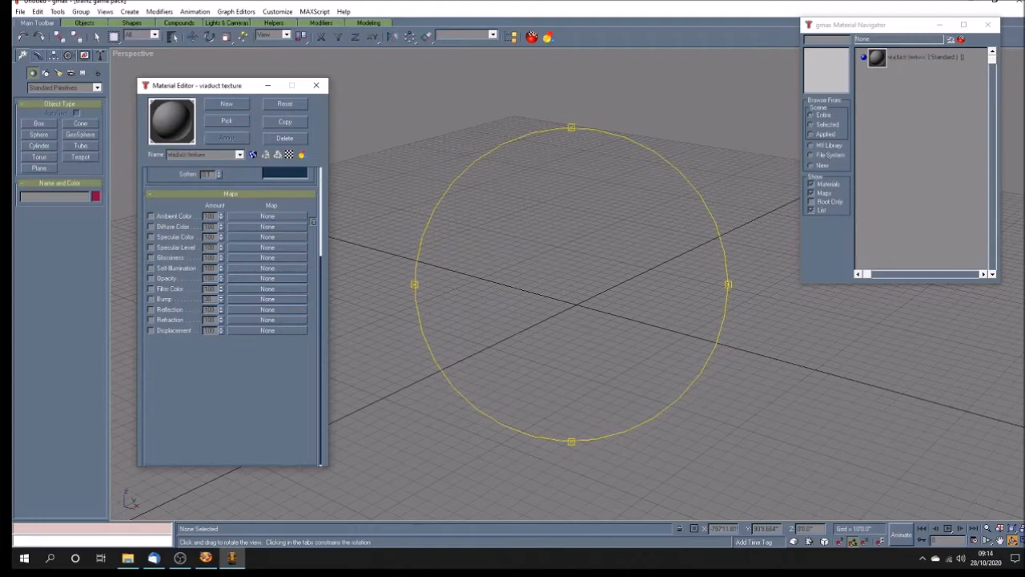
# Load "viaduct texture.tga" from the liverpool overhead folder as the material's Diffuse Color bitmap and name the map "viaduct"
pyautogui.click(238, 227)
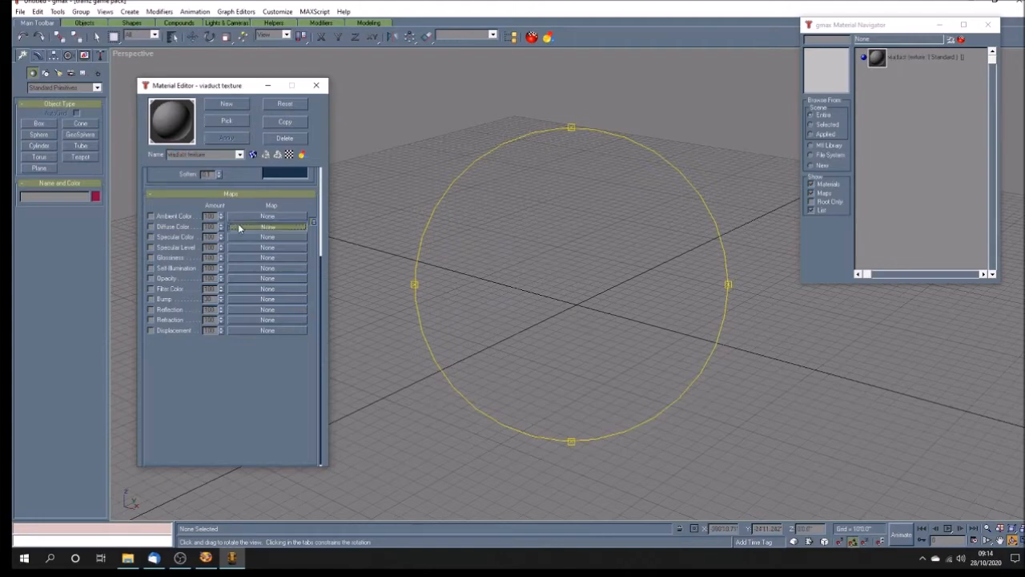
pyautogui.doubleClick(535, 154)
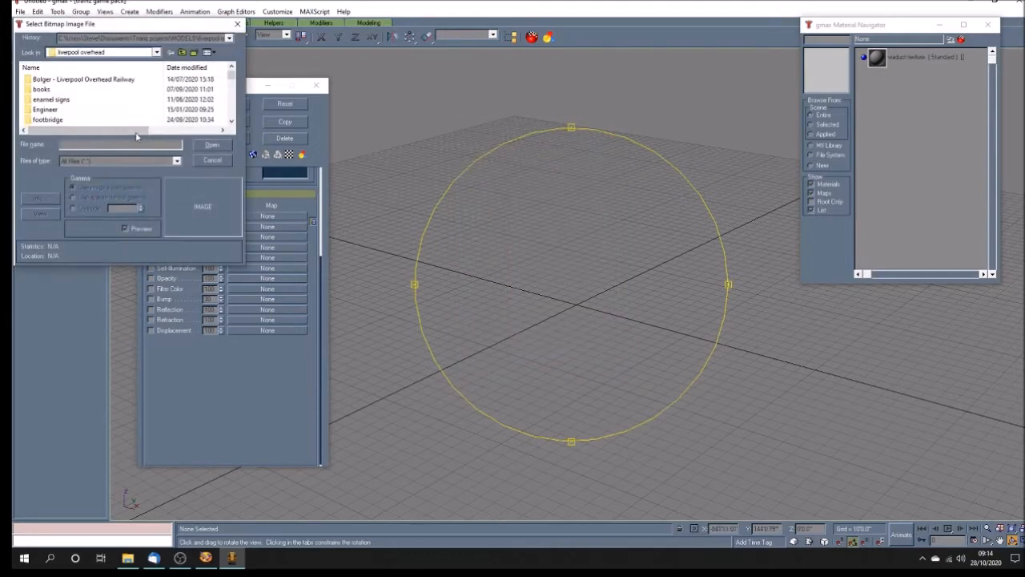
pyautogui.moveTo(232, 74); pyautogui.dragTo(229, 118)
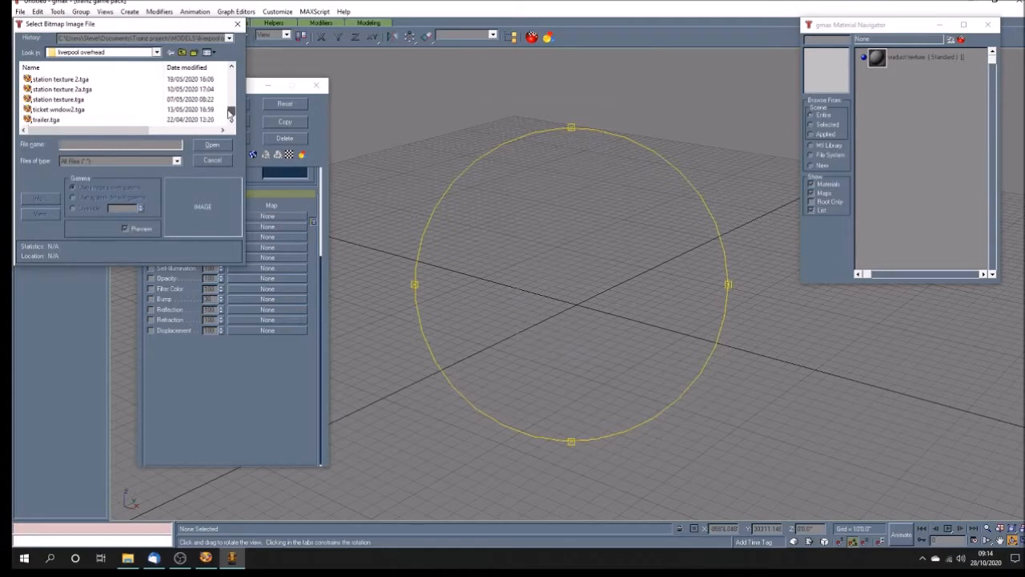
pyautogui.click(233, 88)
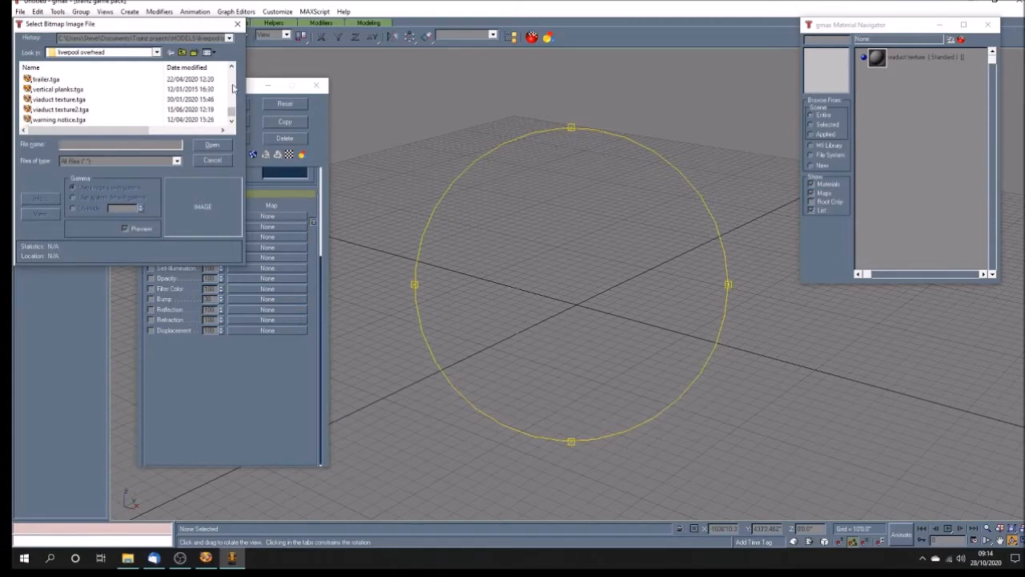
pyautogui.click(71, 101)
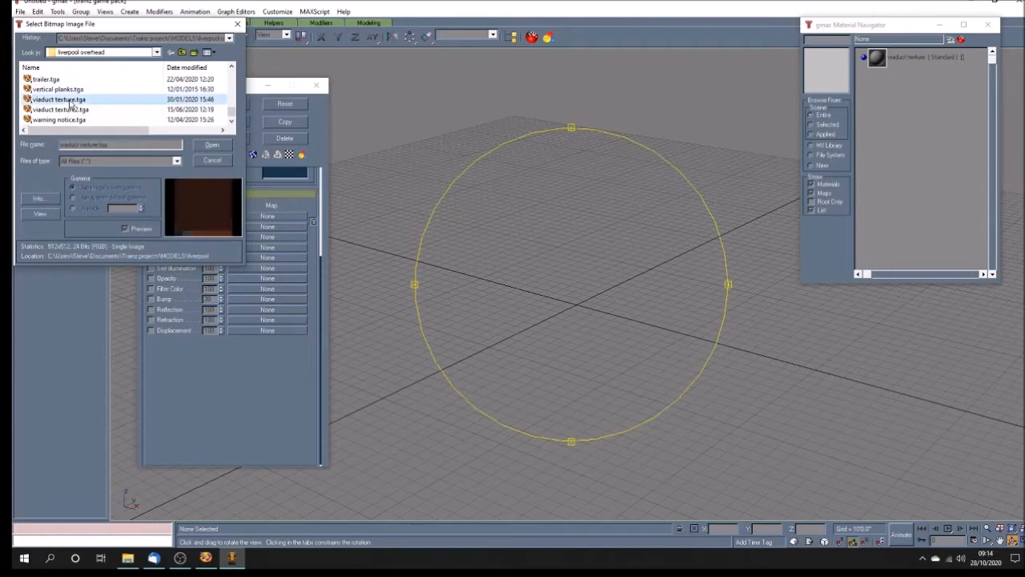
pyautogui.click(216, 147)
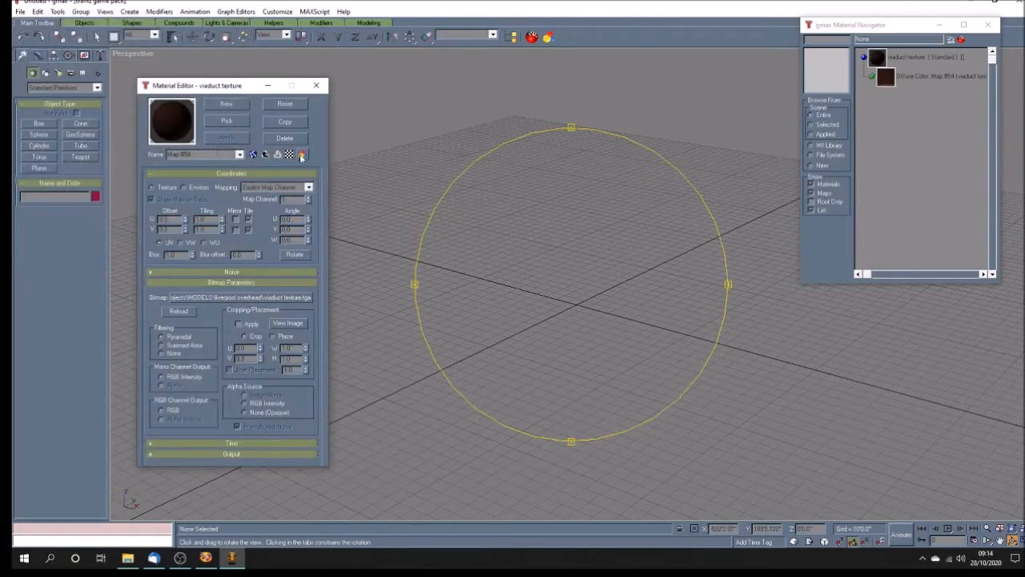
pyautogui.doubleClick(217, 155)
pyautogui.write('viaduct')
# Return to the parent "viaduct texture" material and hide maps in the Material Navigator, leaving the Material Editor closed
pyautogui.click(239, 154)
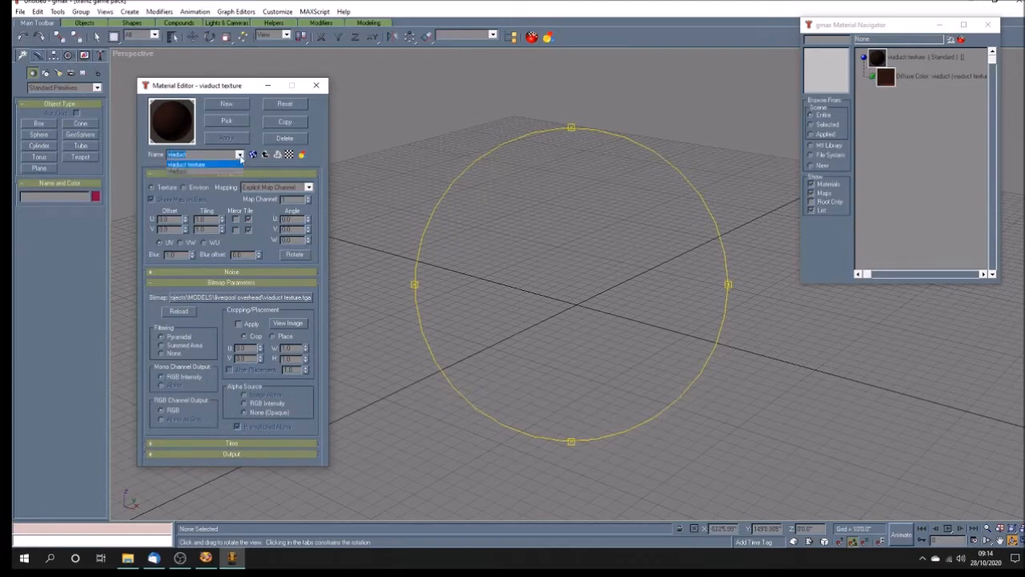
pyautogui.click(241, 157)
pyautogui.click(242, 154)
pyautogui.click(224, 164)
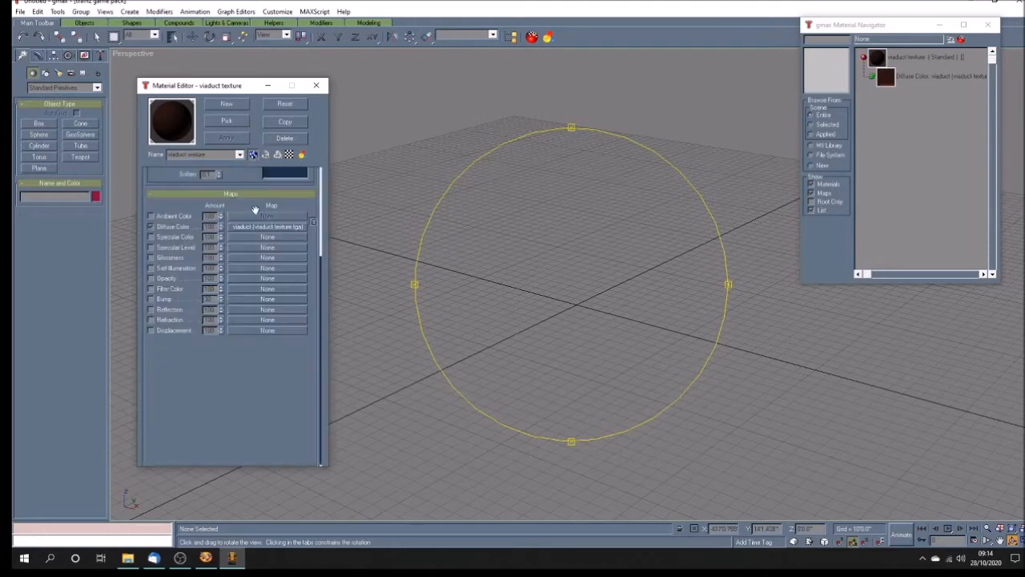
pyautogui.click(812, 194)
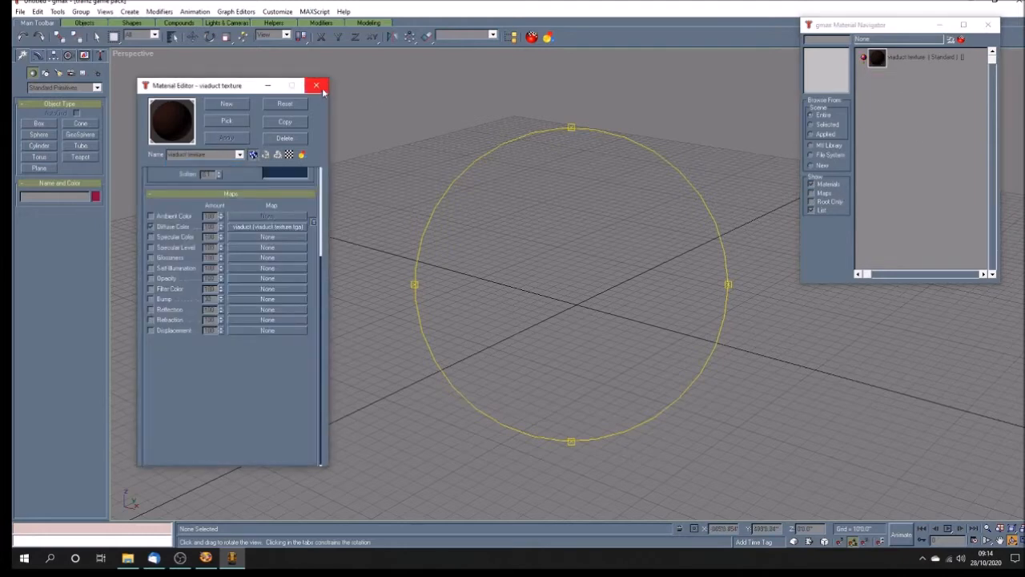
pyautogui.click(317, 85)
# Switch to Paint Shop Pro and examine the rivet rows and plain colour patches of viaduct texture.tga up close
pyautogui.click(206, 558)
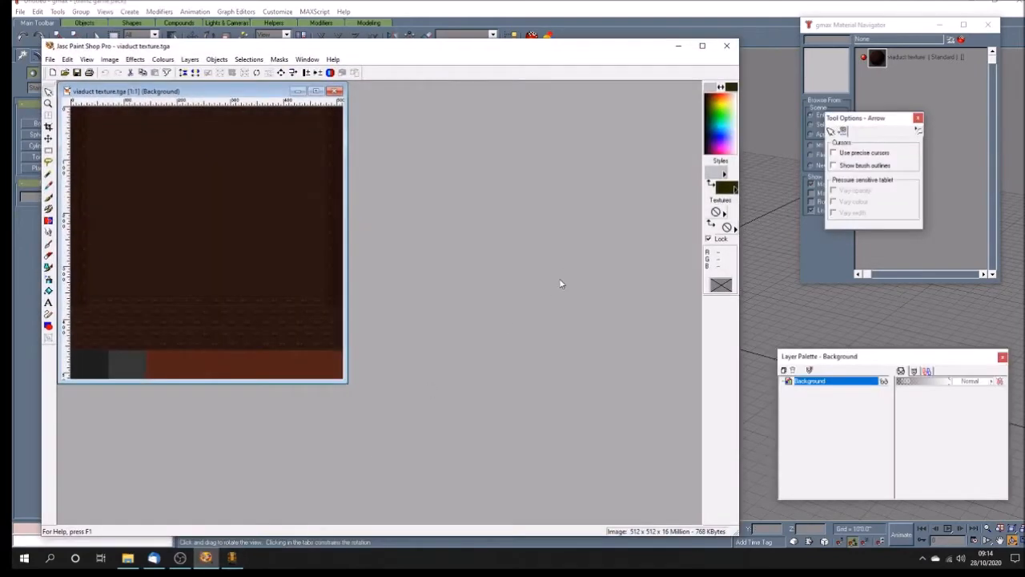
pyautogui.moveTo(211, 92); pyautogui.dragTo(429, 133)
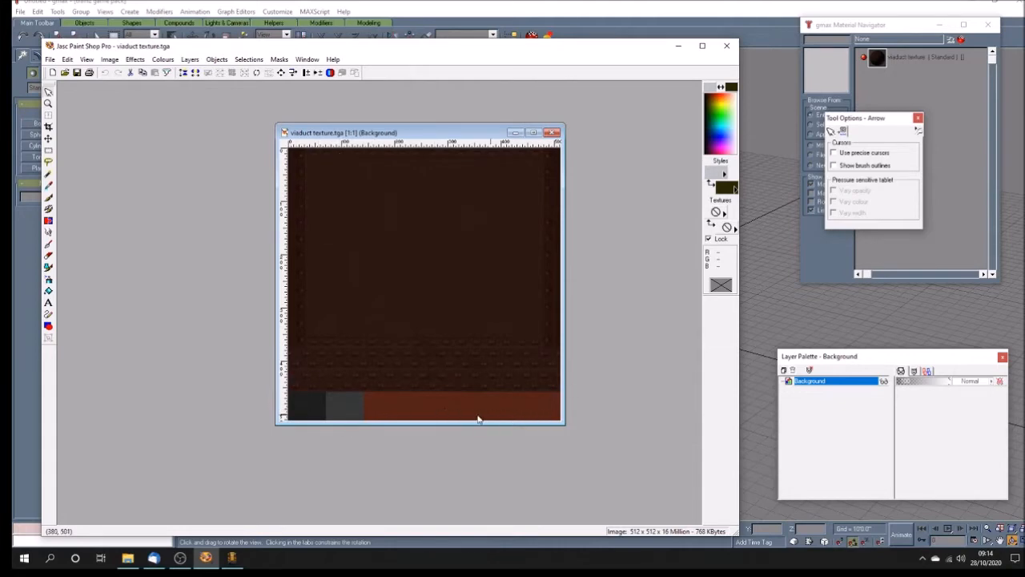
pyautogui.scroll(1, 337, 414)
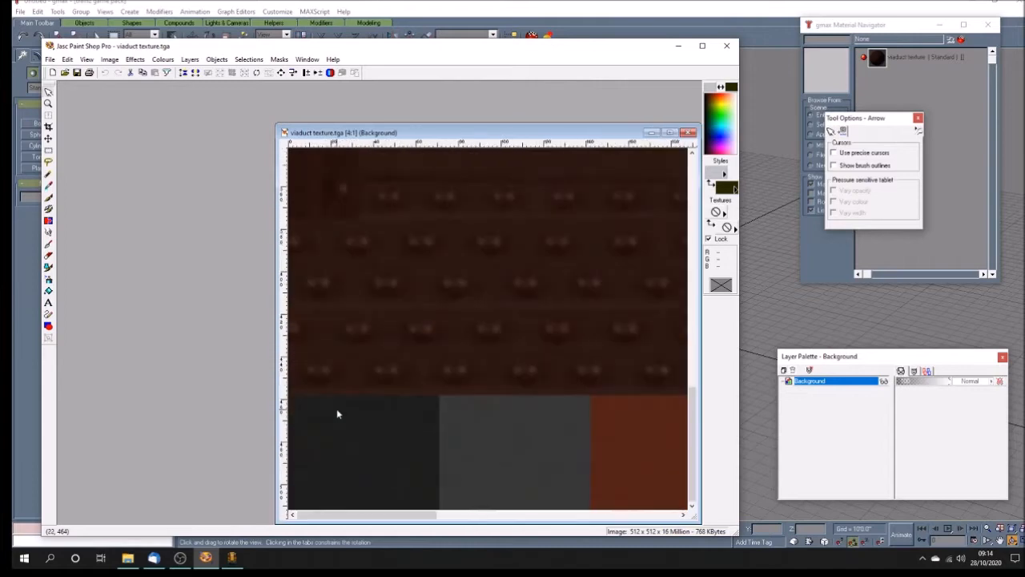
pyautogui.scroll(-2, 336, 411)
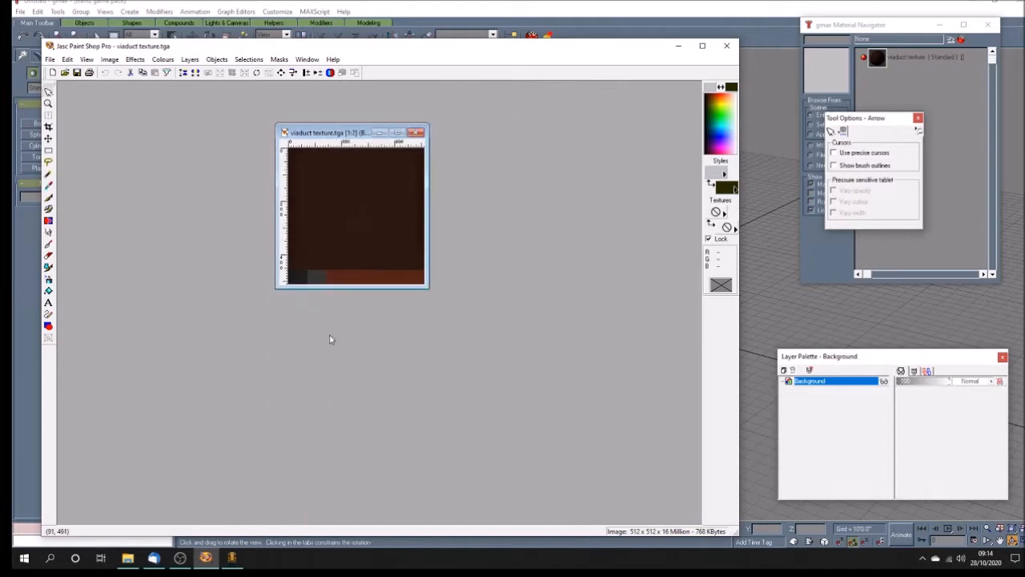
pyautogui.scroll(1, 329, 339)
pyautogui.scroll(1, 345, 405)
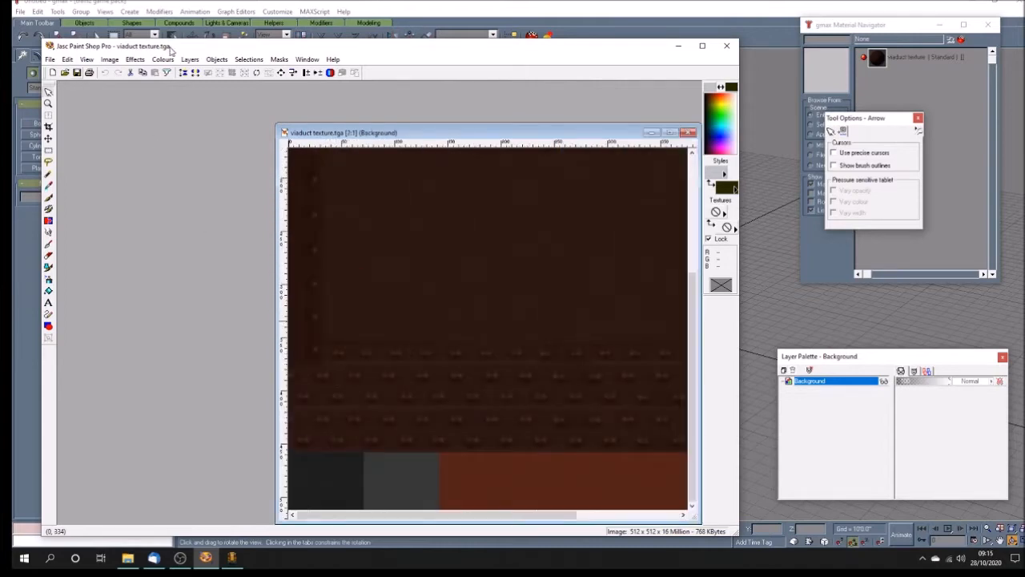
# Look through the Noise effects and inspect the brown panel area of the viaduct texture, then return to gmax
pyautogui.click(135, 59)
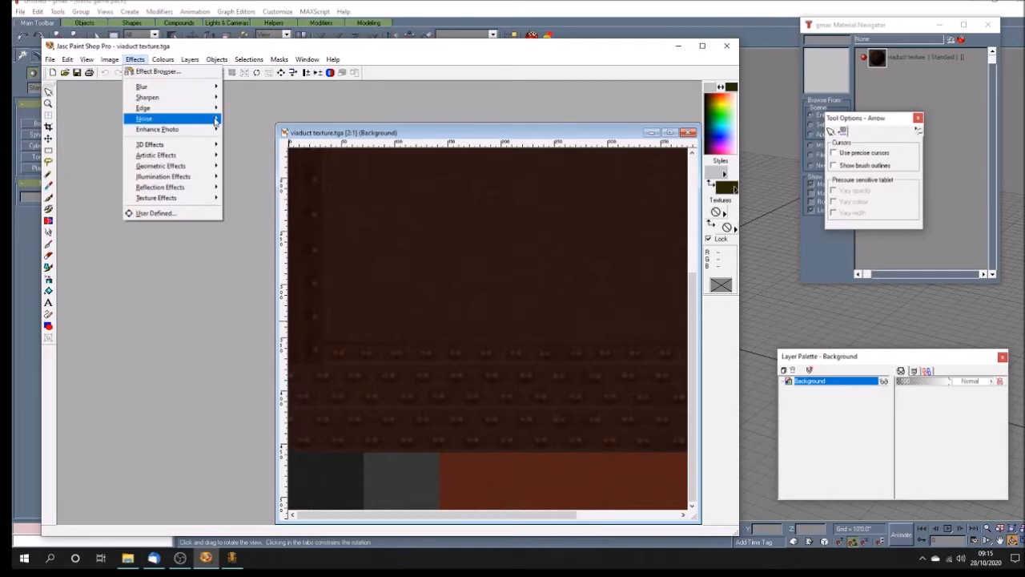
pyautogui.moveTo(215, 121)
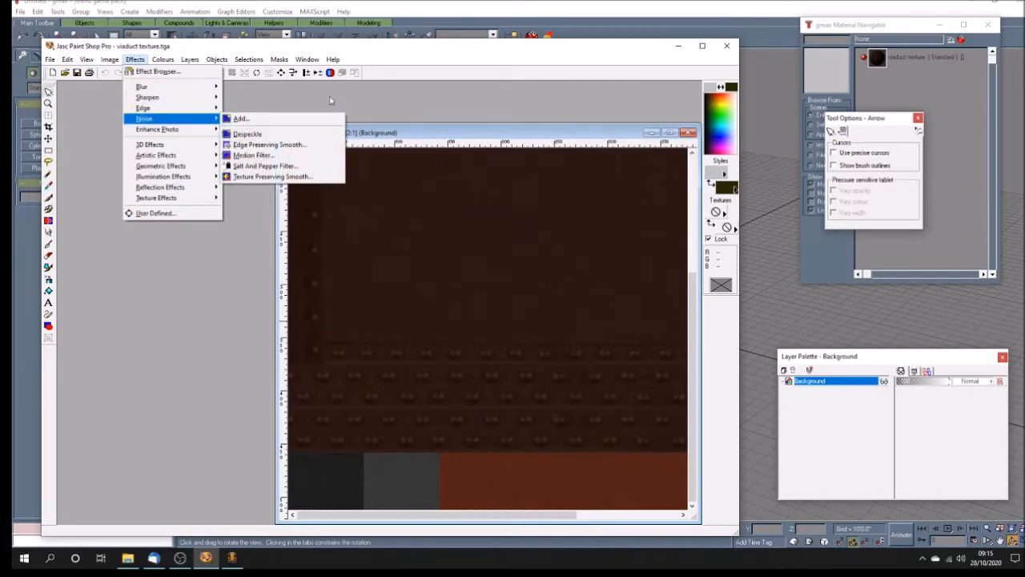
pyautogui.click(395, 67)
pyautogui.moveTo(461, 133); pyautogui.dragTo(380, 111)
pyautogui.scroll(-1, 346, 456)
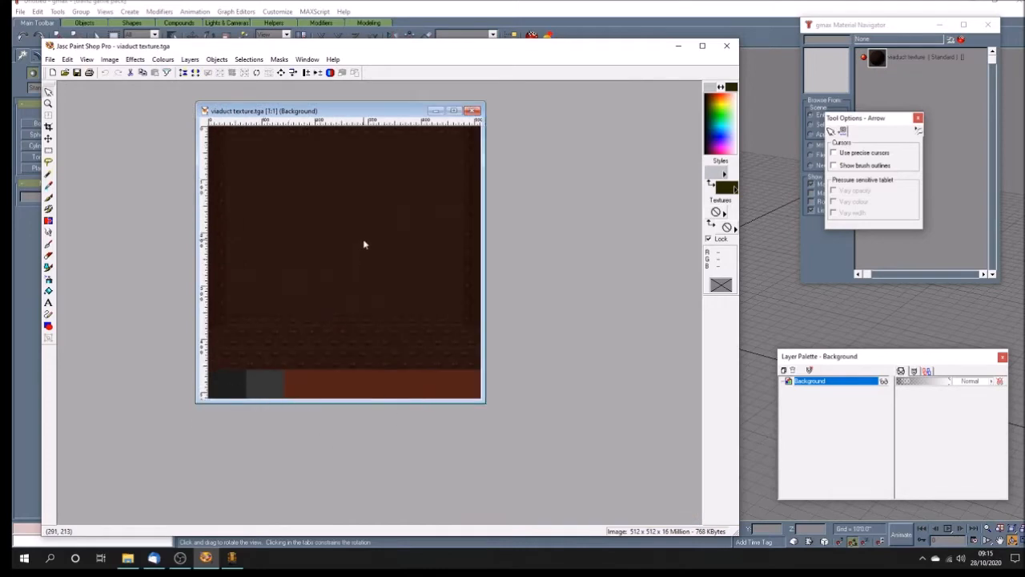
pyautogui.scroll(1, 366, 242)
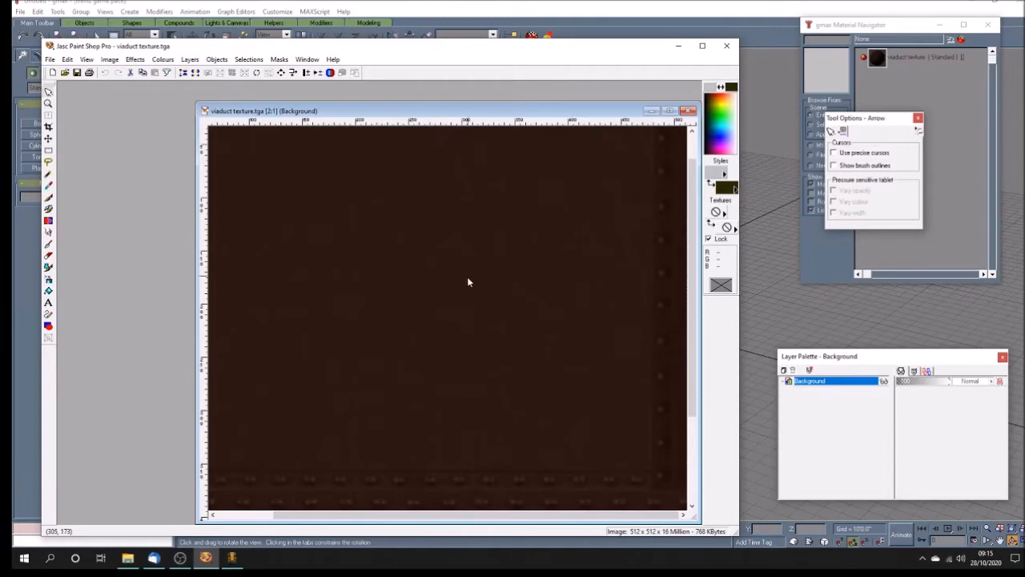
pyautogui.scroll(-1, 472, 280)
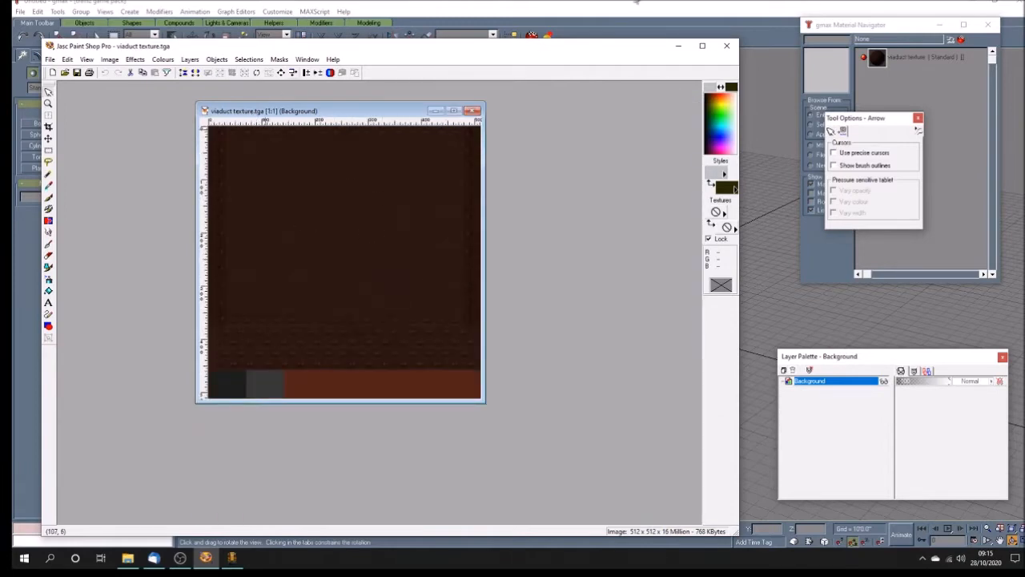
pyautogui.click(532, 11)
# Create a trial box near the grid origin in the Perspective viewport and delete it
pyautogui.moveTo(553, 359)
pyautogui.mouseDown()
pyautogui.moveTo(579, 358)
pyautogui.moveTo(544, 368)
pyautogui.mouseUp()
pyautogui.click(40, 124)
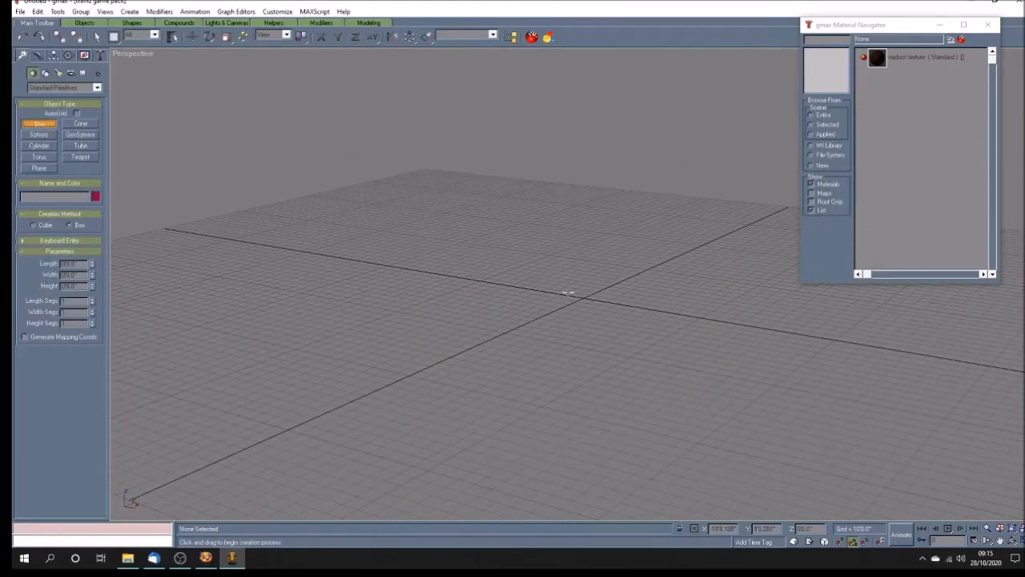
pyautogui.moveTo(567, 292); pyautogui.dragTo(597, 311)
pyautogui.click(580, 266)
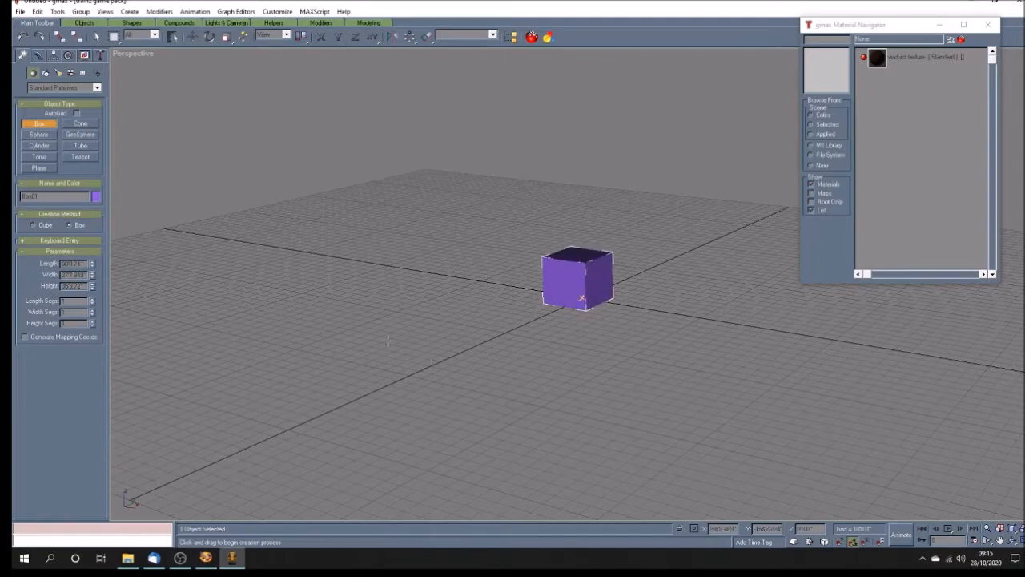
pyautogui.press('Delete')
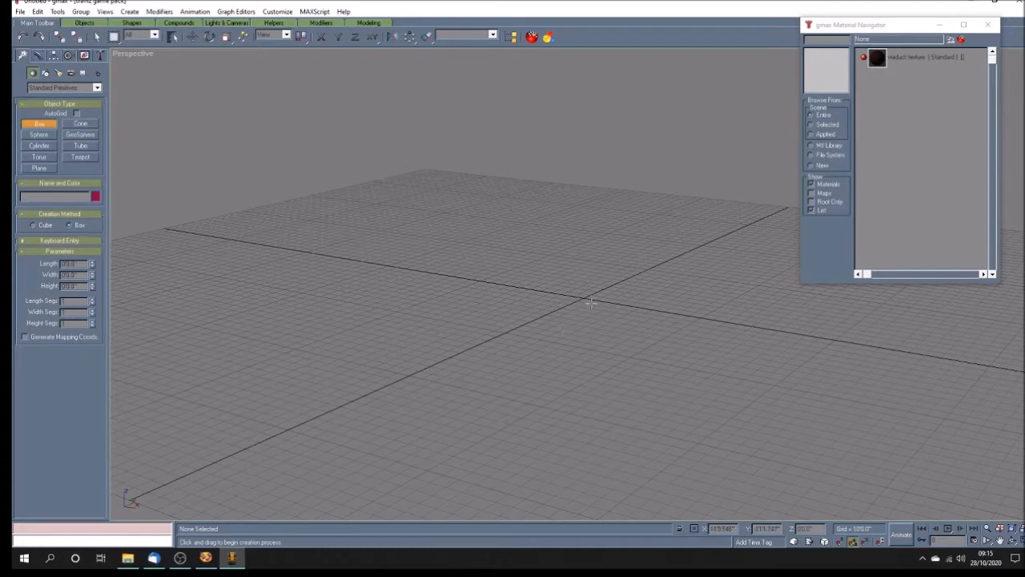
# Draw a rectangle spline about 2 ft high and 2'6" wide in the Right viewport, resting on the horizontal axis
pyautogui.click(46, 72)
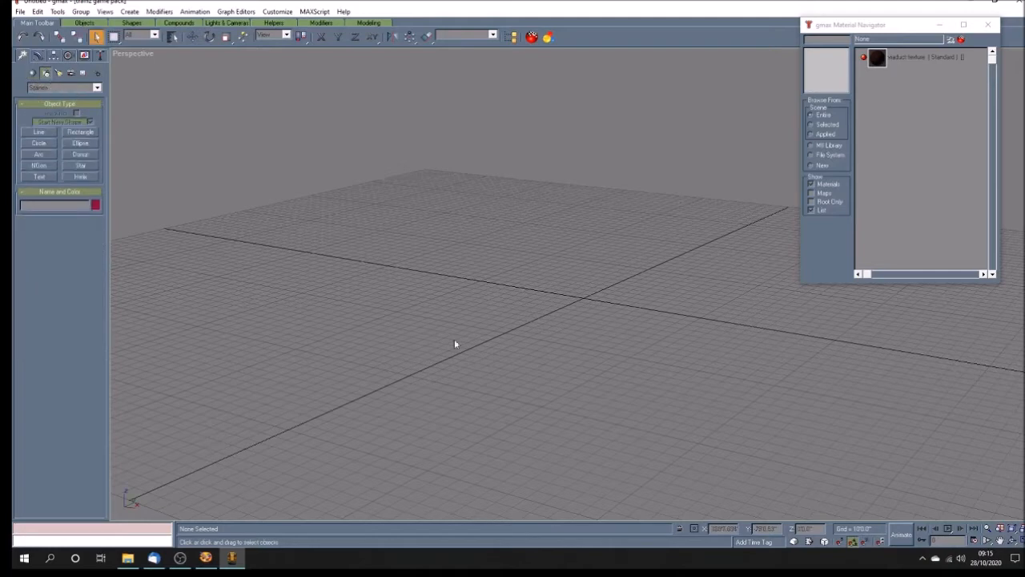
pyautogui.click(1021, 540)
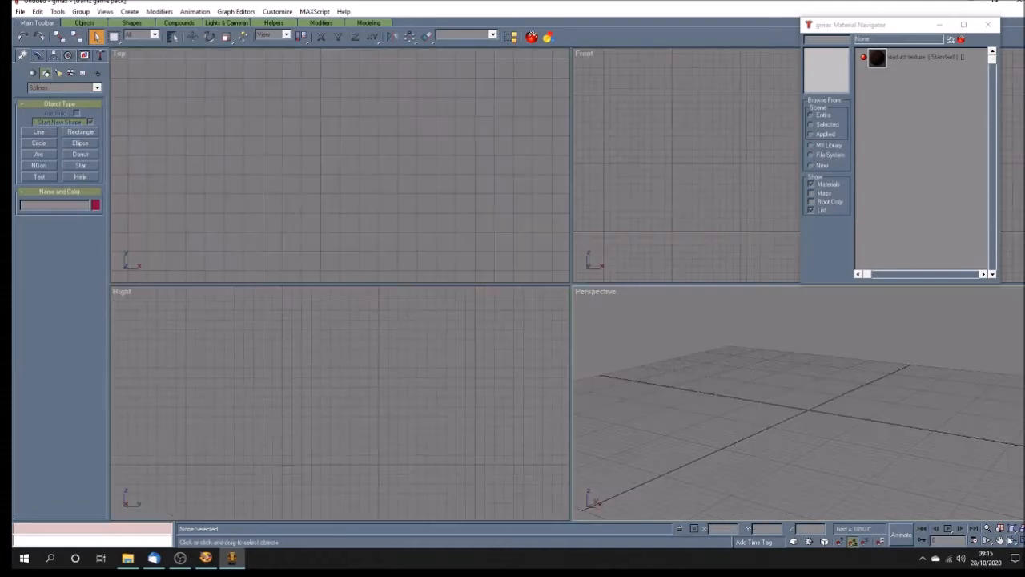
pyautogui.scroll(5, 303, 439)
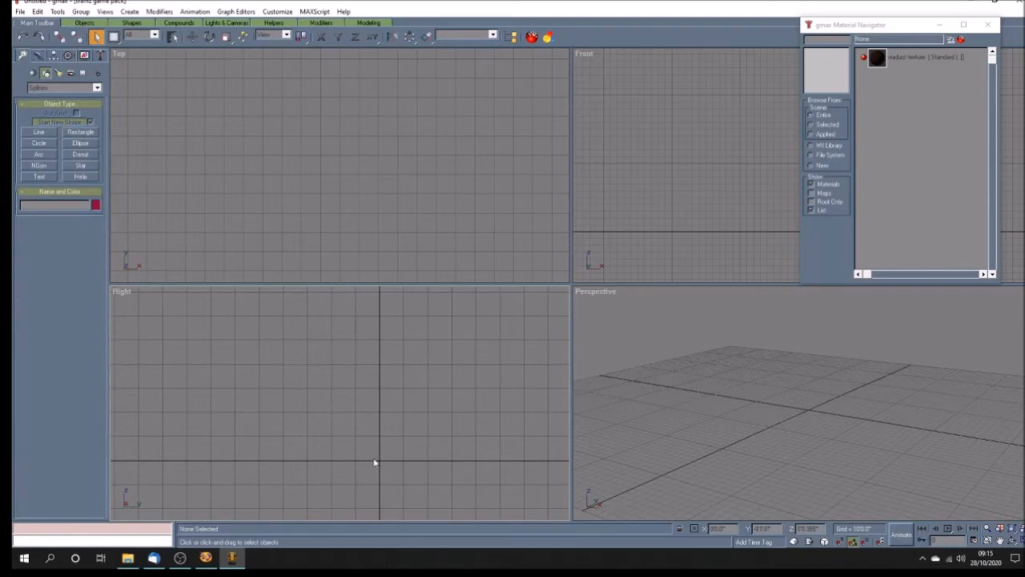
pyautogui.scroll(3, 380, 465)
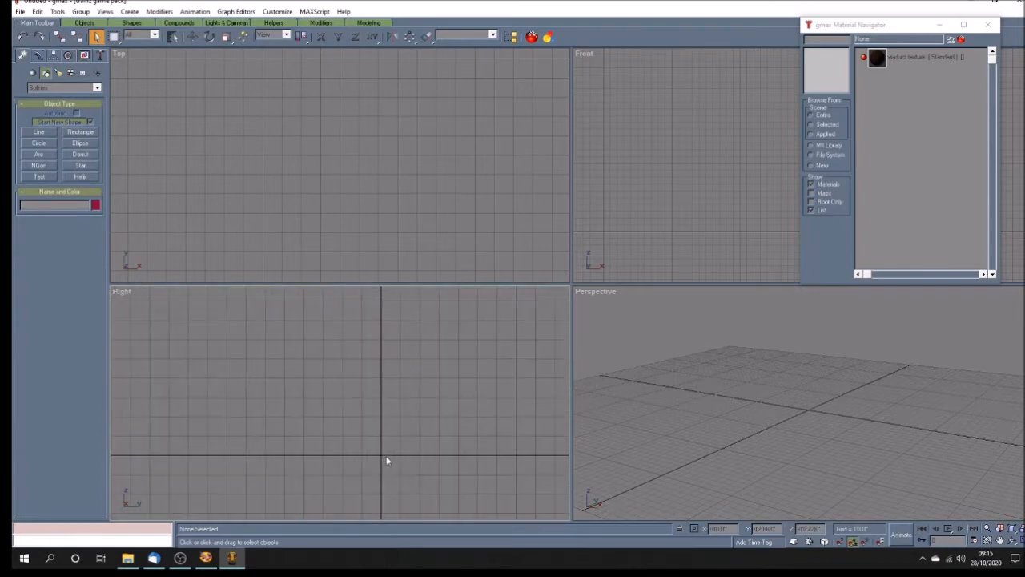
pyautogui.scroll(2, 378, 460)
pyautogui.scroll(-1, 380, 455)
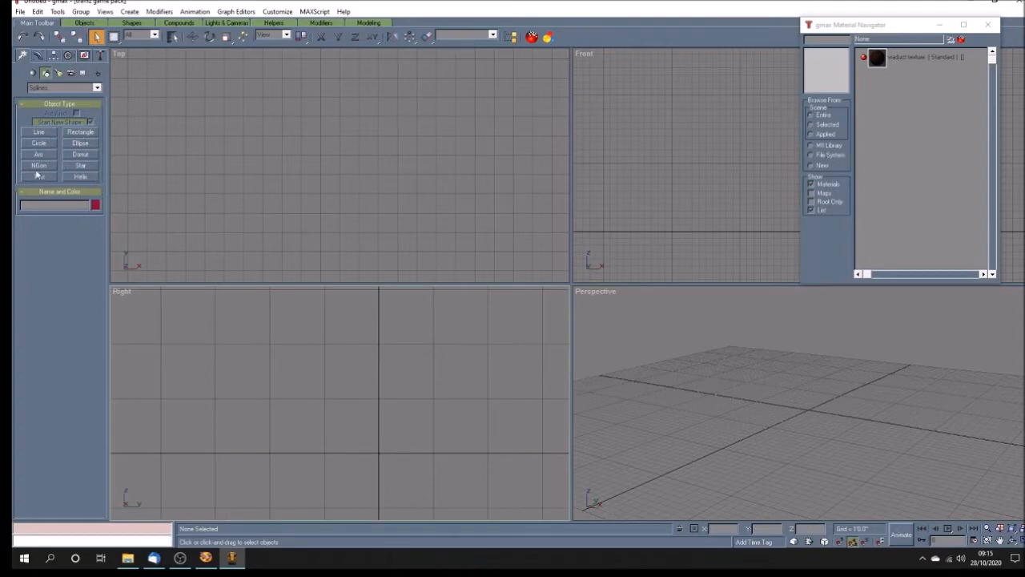
pyautogui.click(68, 133)
pyautogui.moveTo(325, 342); pyautogui.dragTo(462, 453)
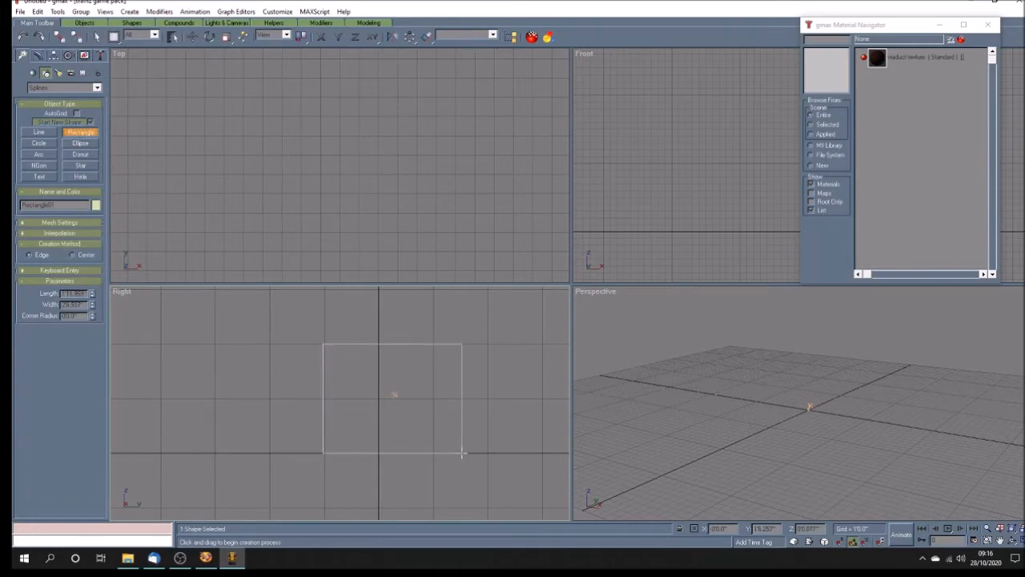
# Convert the rectangle to an Editable Spline and enter its Vertex sub-object level
pyautogui.click(1000, 540)
pyautogui.moveTo(809, 424)
pyautogui.mouseDown()
pyautogui.moveTo(800, 412)
pyautogui.moveTo(806, 451)
pyautogui.moveTo(805, 428)
pyautogui.moveTo(791, 485)
pyautogui.moveTo(812, 412)
pyautogui.moveTo(810, 454)
pyautogui.moveTo(806, 435)
pyautogui.mouseUp()
pyautogui.scroll(4, 806, 435)
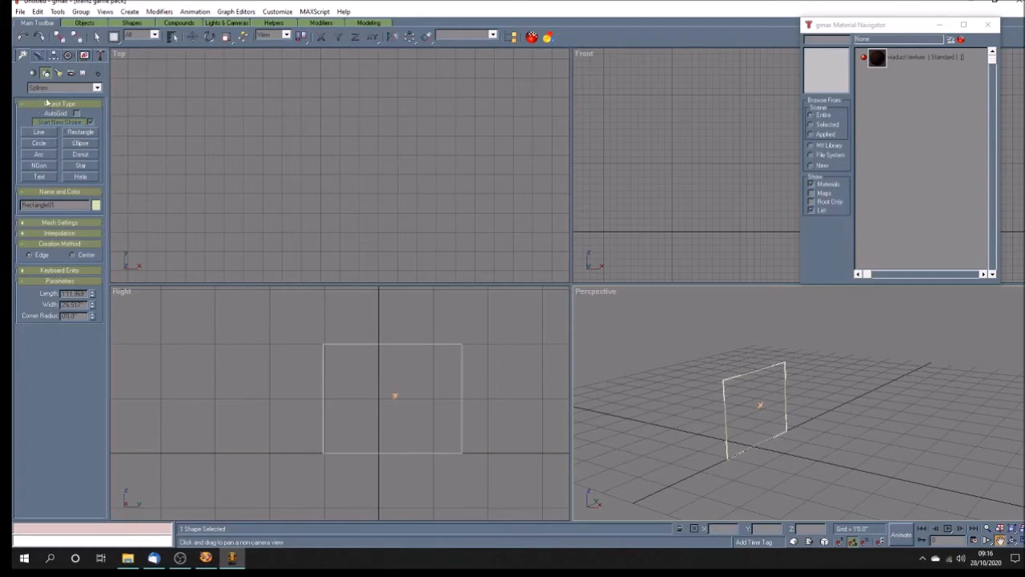
pyautogui.click(37, 54)
pyautogui.rightClick(64, 164)
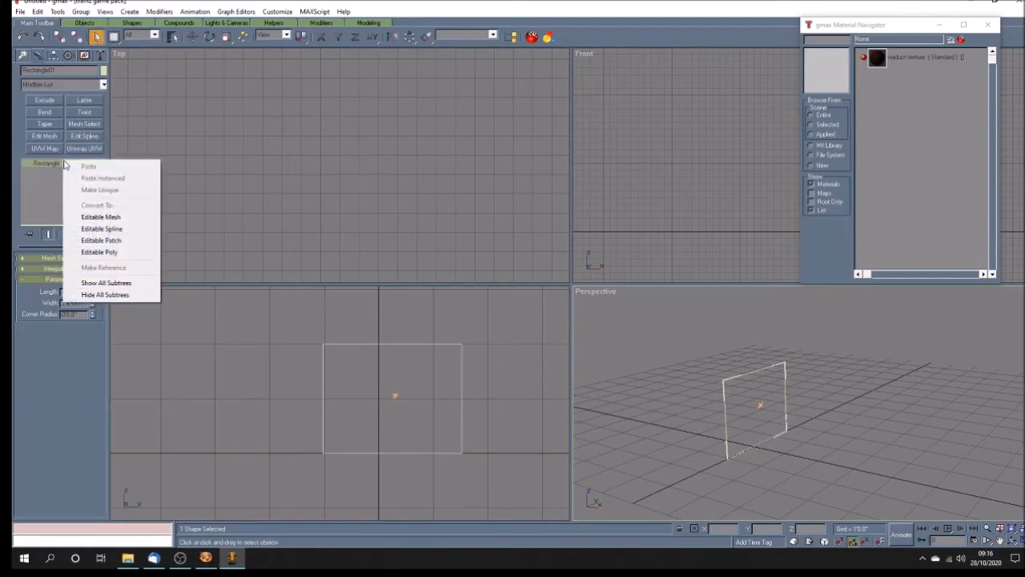
pyautogui.click(125, 229)
pyautogui.click(26, 163)
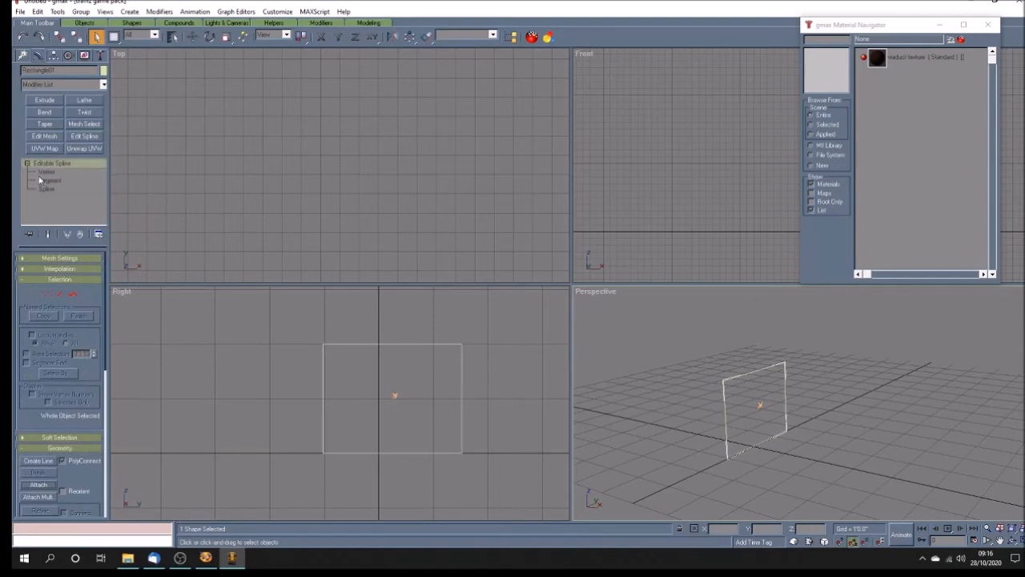
pyautogui.click(46, 172)
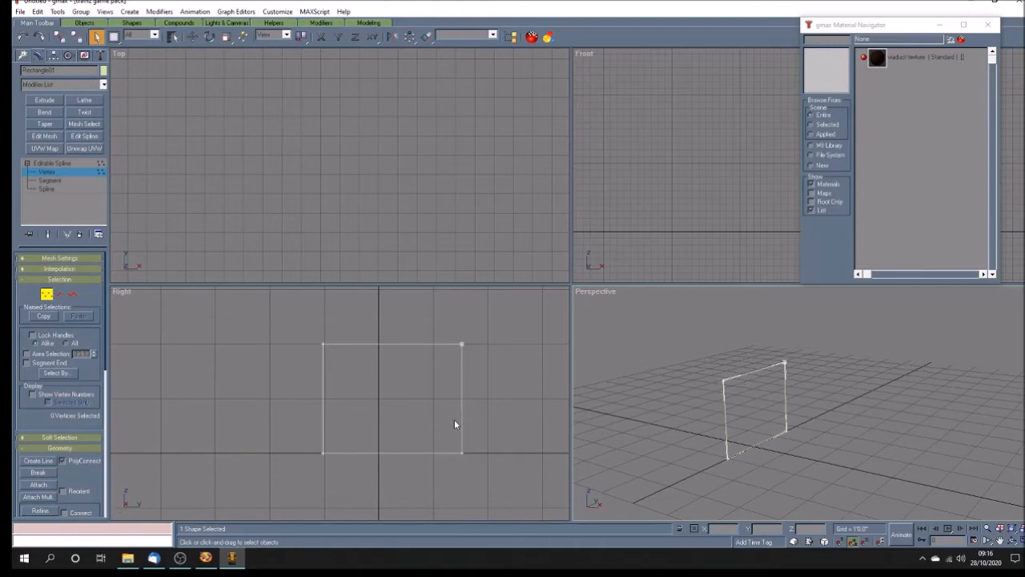
# Refine the spline in the Right viewport with one extra vertex on its top edge and one on its right edge
pyautogui.click(40, 511)
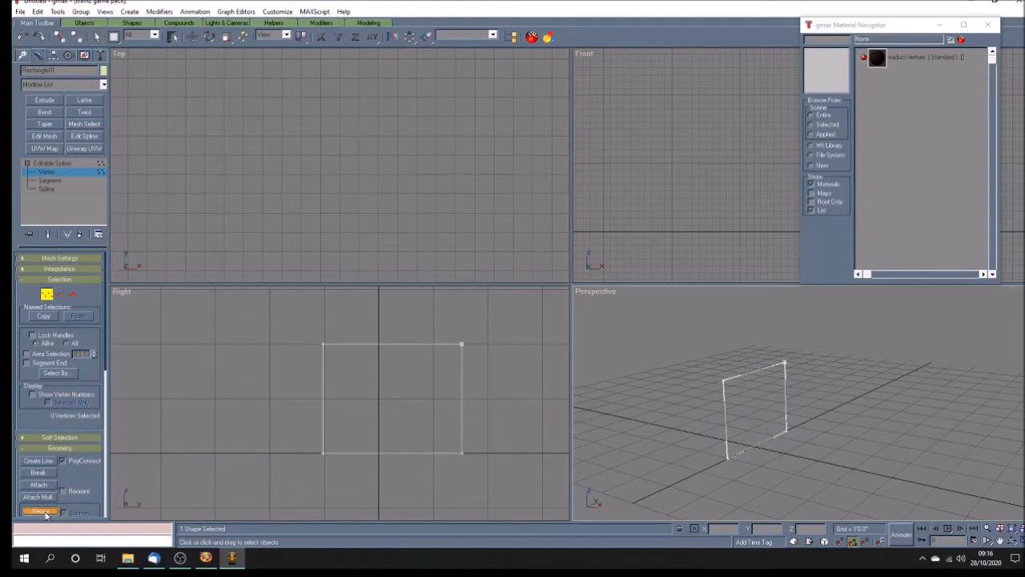
pyautogui.click(402, 344)
pyautogui.click(462, 397)
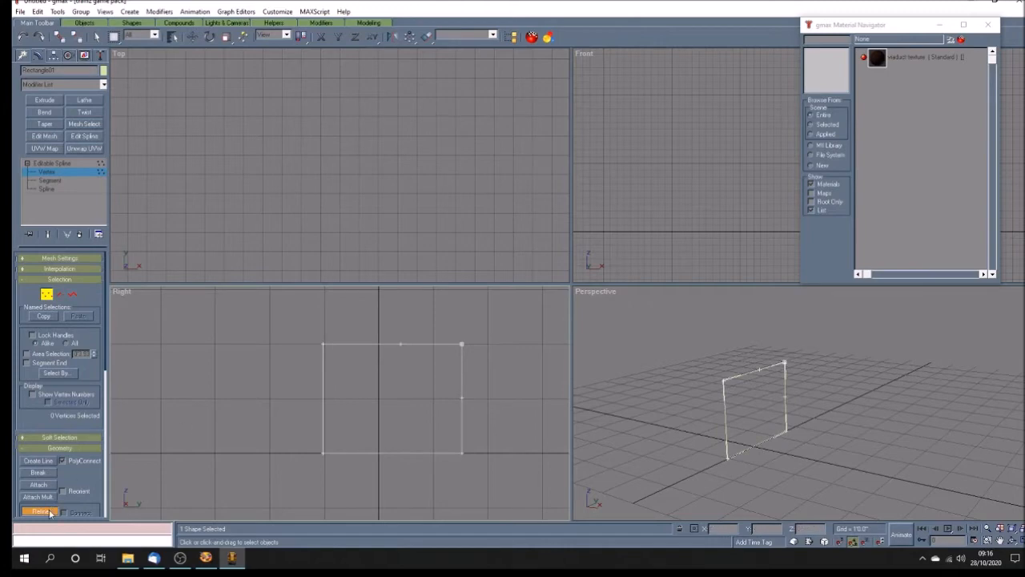
pyautogui.press('w')
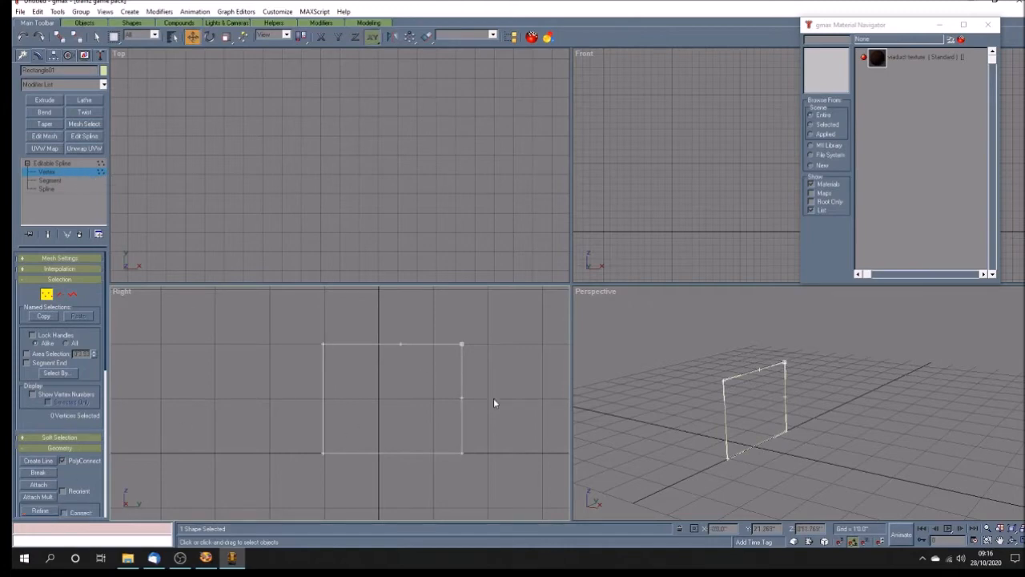
# Move the profile's upper-right corner vertex inward to form an L-shaped notch in the Right viewport and straighten the adjoining Bezier handles
pyautogui.moveTo(473, 359)
pyautogui.mouseDown()
pyautogui.moveTo(453, 356)
pyautogui.moveTo(403, 400)
pyautogui.mouseUp()
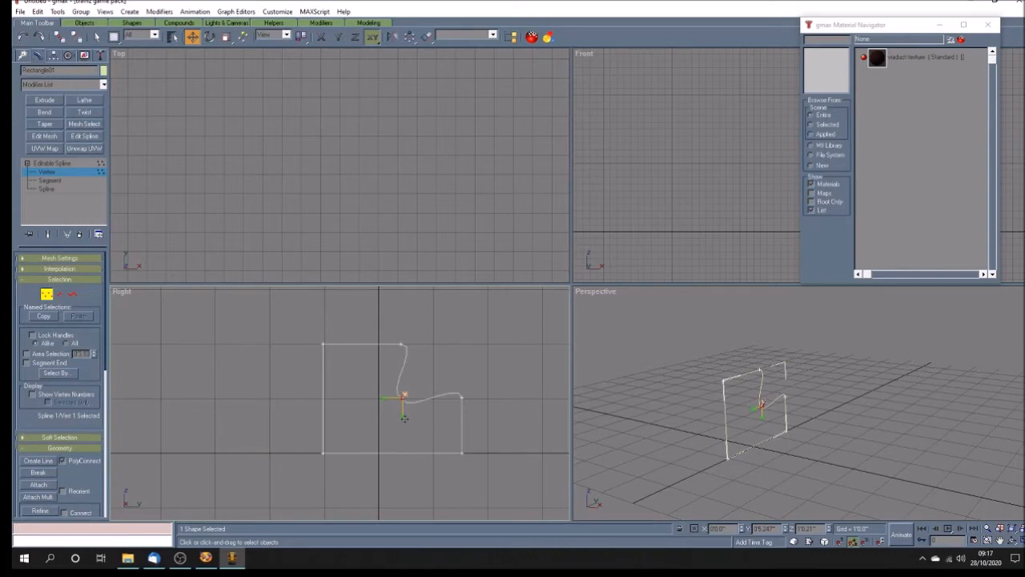
pyautogui.moveTo(405, 398); pyautogui.dragTo(432, 401)
pyautogui.moveTo(383, 395); pyautogui.dragTo(405, 374)
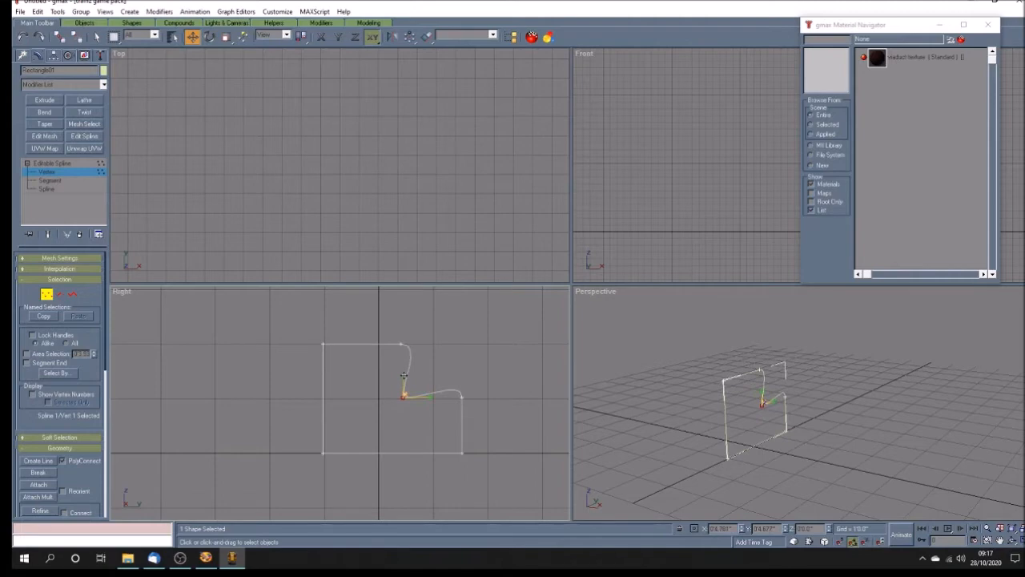
pyautogui.click(402, 345)
pyautogui.moveTo(423, 345); pyautogui.dragTo(403, 366)
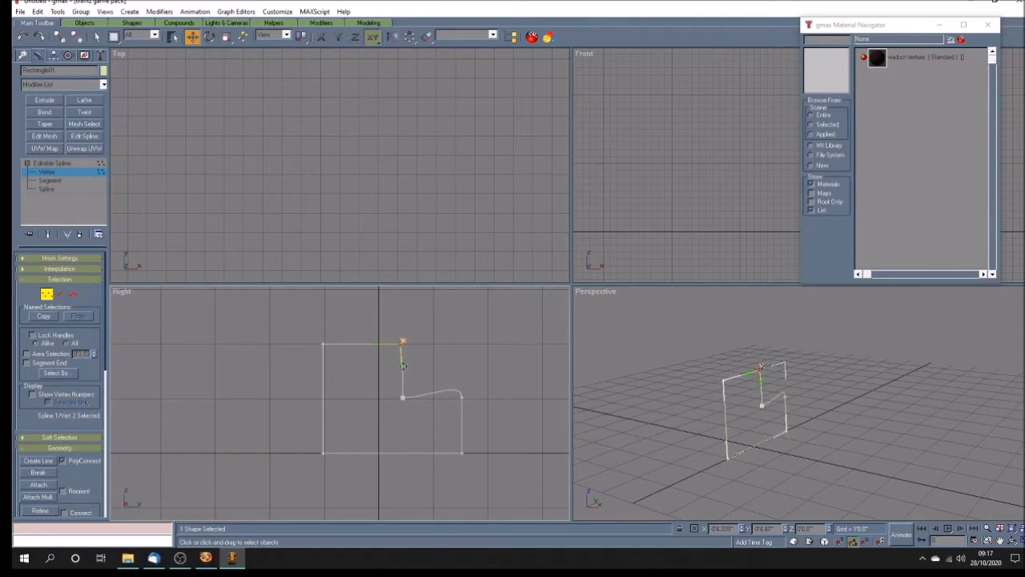
pyautogui.click(459, 395)
pyautogui.moveTo(459, 381); pyautogui.dragTo(436, 399)
# Nudge the notch's inner corner vertex vertically, constrained to the Y axis, to level it with the outer end of the ledge
pyautogui.click(404, 402)
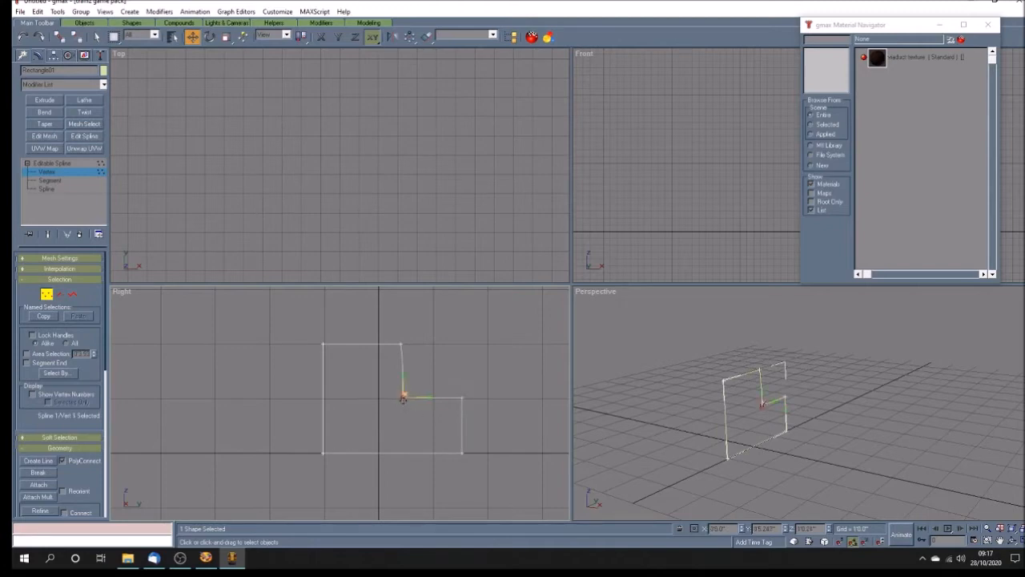
pyautogui.moveTo(402, 399); pyautogui.dragTo(402, 398)
pyautogui.scroll(5, 437, 400)
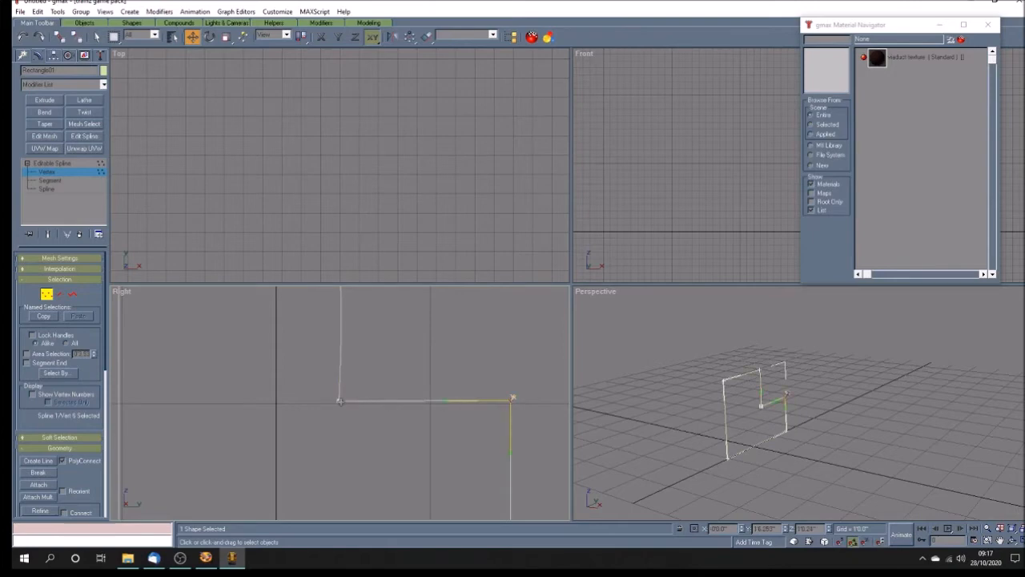
pyautogui.press('F6')
pyautogui.moveTo(338, 398); pyautogui.dragTo(339, 398)
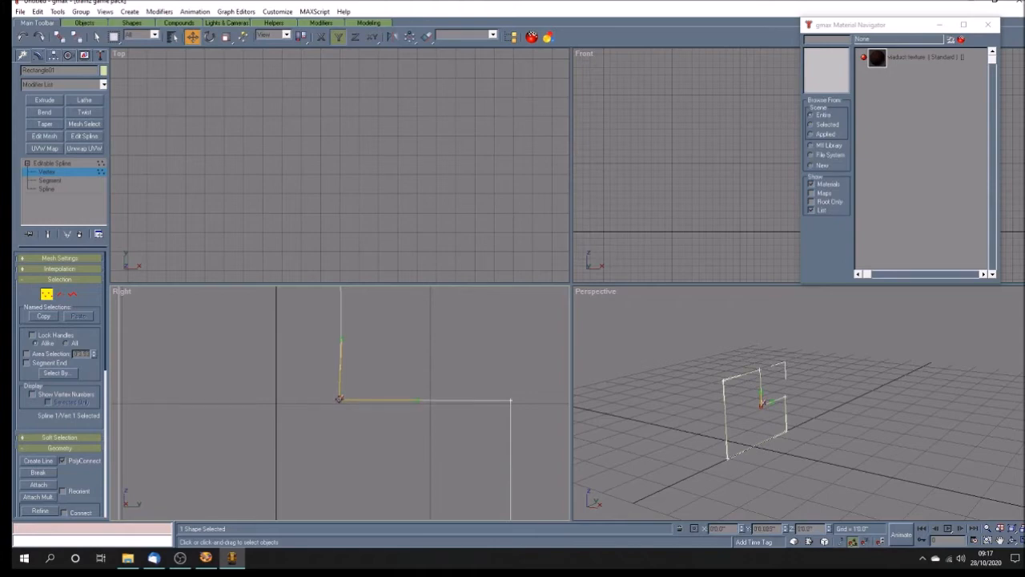
pyautogui.moveTo(340, 398); pyautogui.dragTo(340, 399)
pyautogui.scroll(-5, 371, 432)
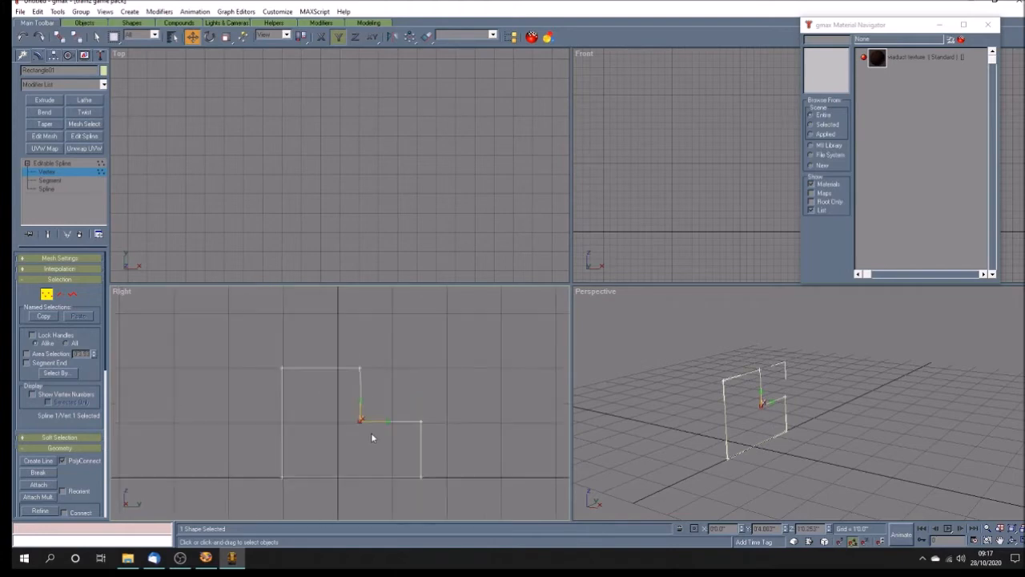
# Straighten the notch's vertical edge by adjusting the handles of its upper and inner corner vertices along the X axis
pyautogui.scroll(3, 354, 396)
pyautogui.click(366, 342)
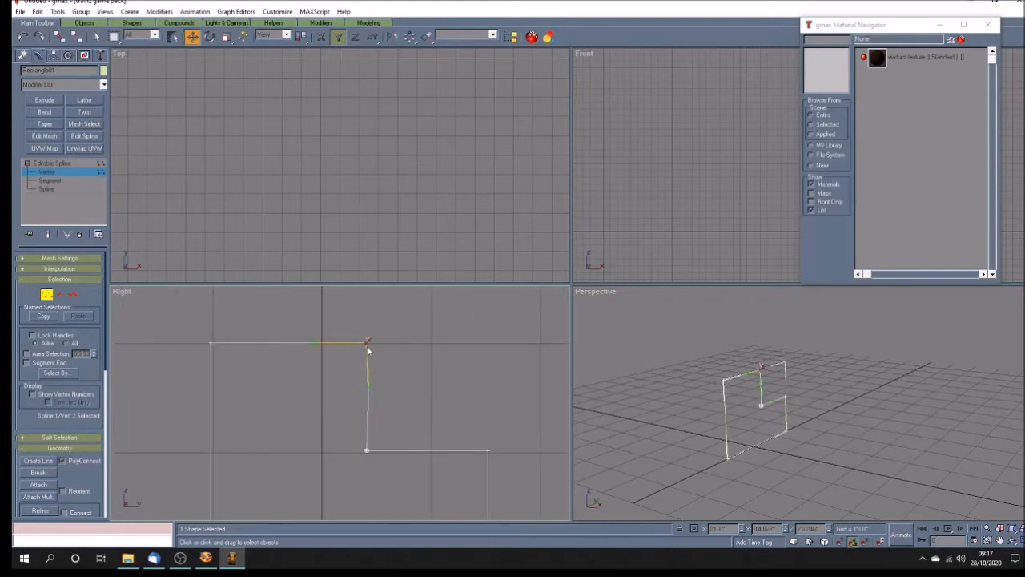
pyautogui.press('F5')
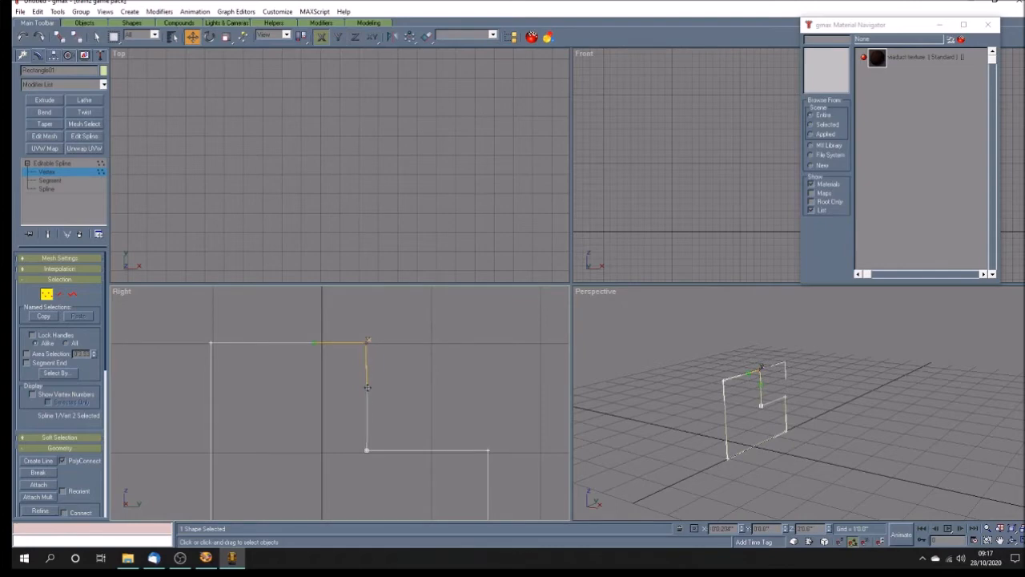
pyautogui.click(367, 450)
pyautogui.moveTo(369, 408); pyautogui.dragTo(367, 409)
pyautogui.moveTo(367, 451); pyautogui.dragTo(366, 449)
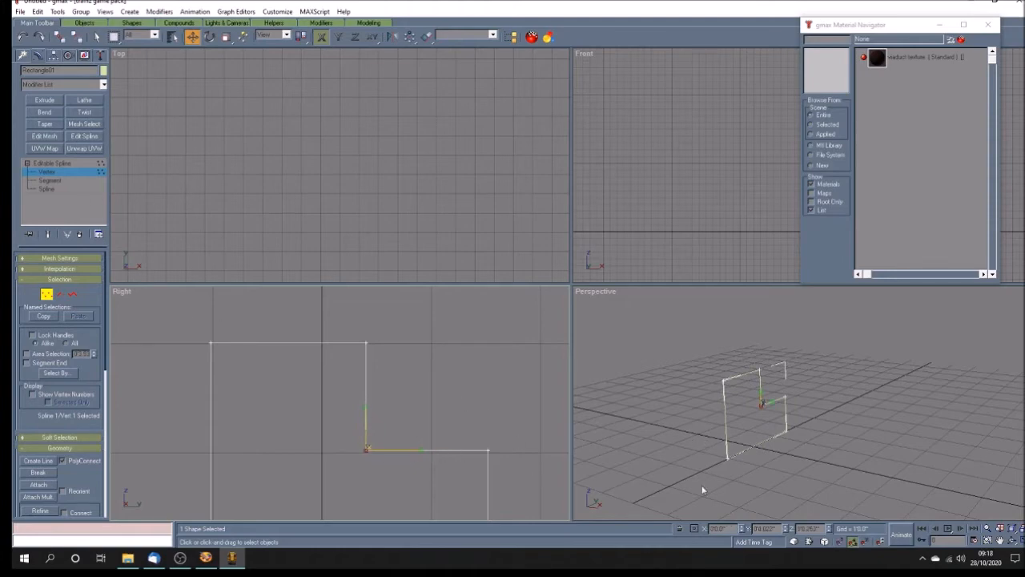
# Leave the Vertex level and apply an Extrude modifier to the L-shaped profile in the maximized Perspective viewport
pyautogui.click(674, 454)
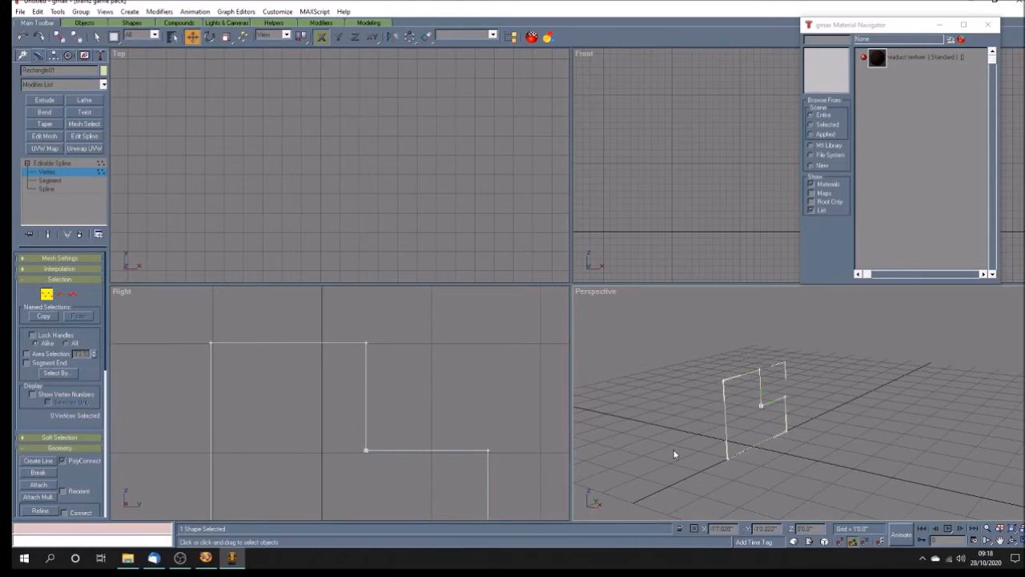
pyautogui.click(1012, 542)
pyautogui.moveTo(788, 428); pyautogui.dragTo(781, 437)
pyautogui.click(1000, 541)
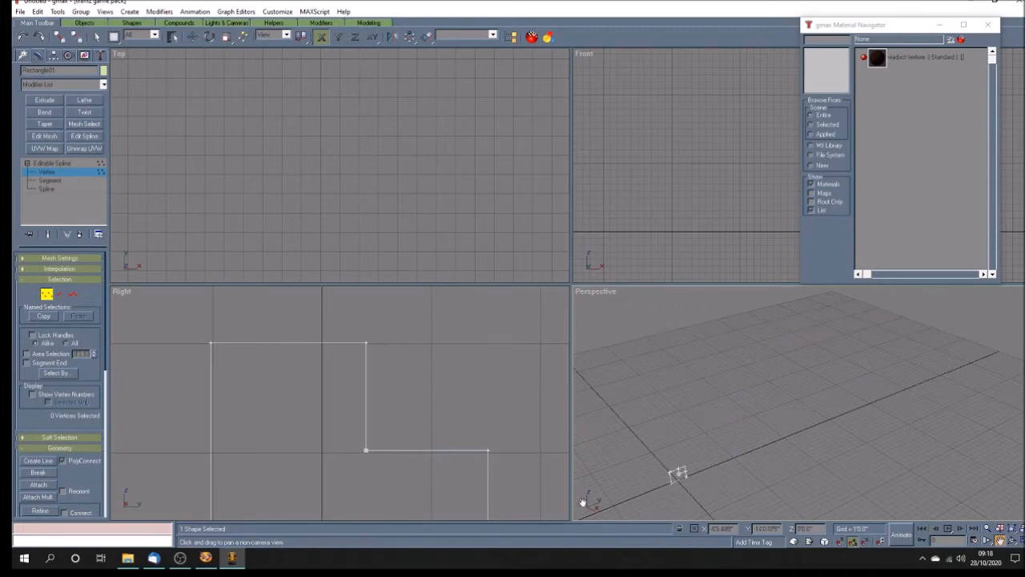
pyautogui.moveTo(695, 494); pyautogui.dragTo(806, 430)
pyautogui.moveTo(736, 412); pyautogui.dragTo(783, 461)
pyautogui.click(1016, 540)
pyautogui.moveTo(528, 357); pyautogui.dragTo(545, 359)
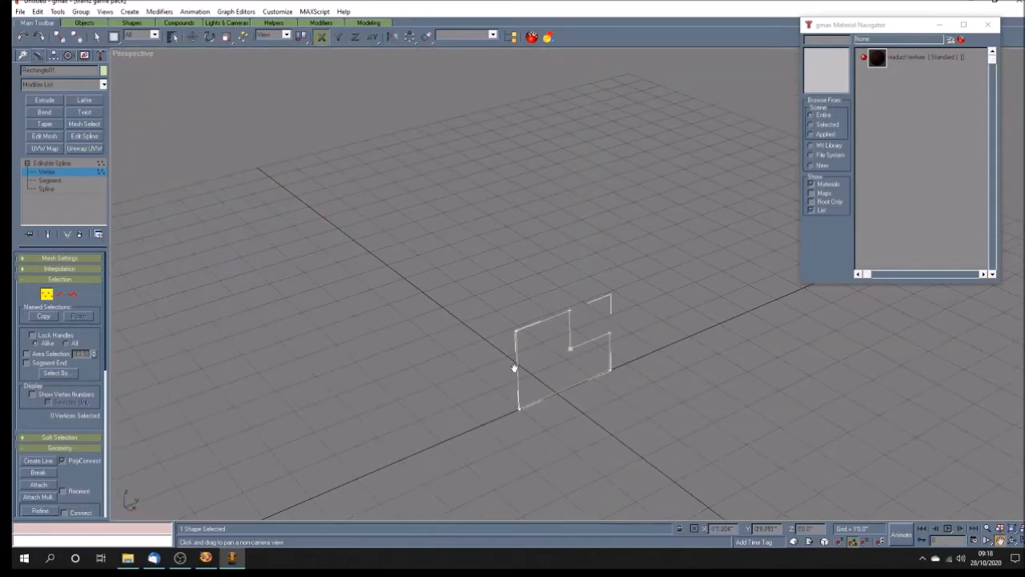
pyautogui.click(53, 162)
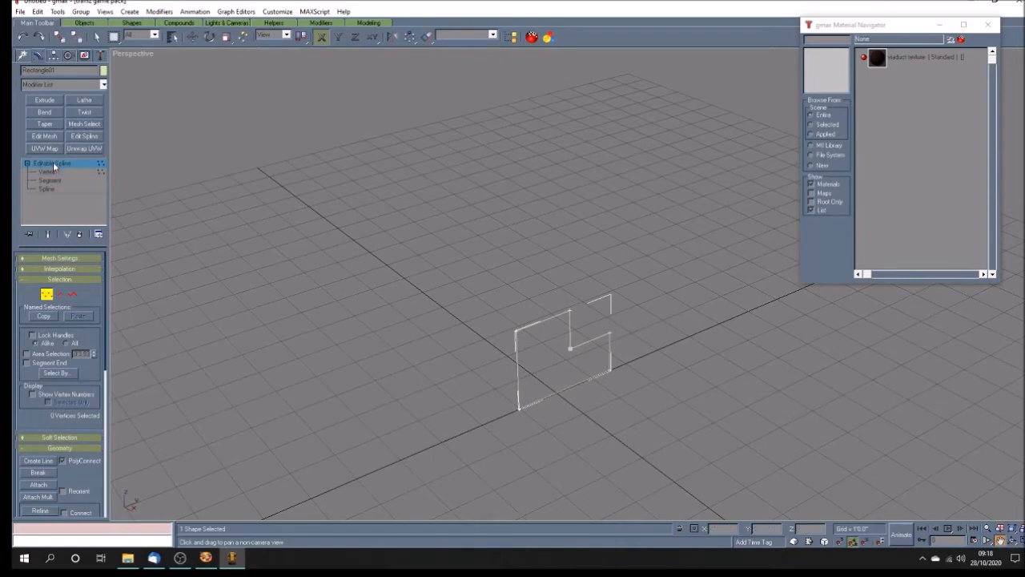
pyautogui.press('w')
pyautogui.click(45, 100)
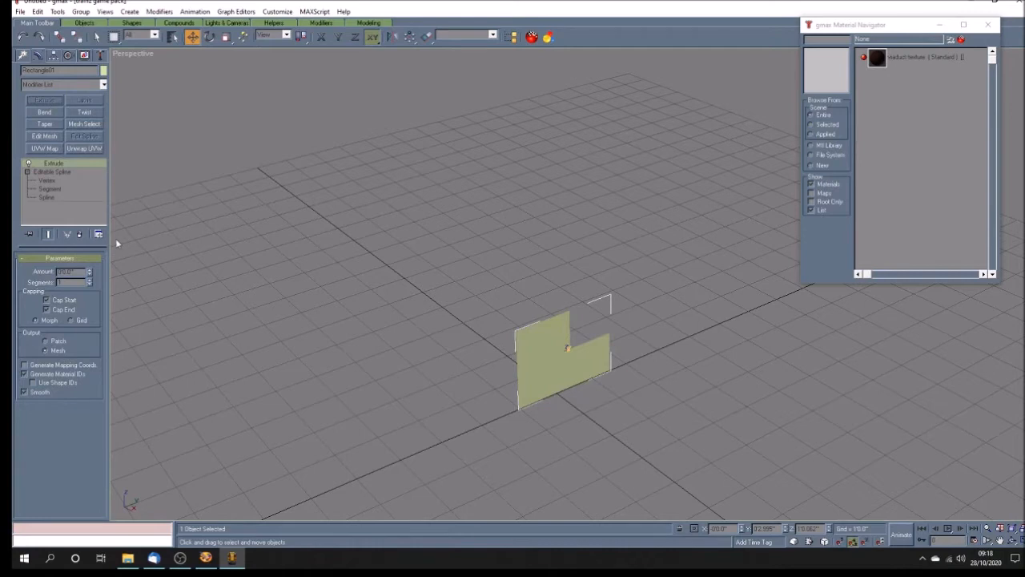
# Try a 10' extrusion amount, and set the Extrude amount to 5'0"
pyautogui.doubleClick(79, 273)
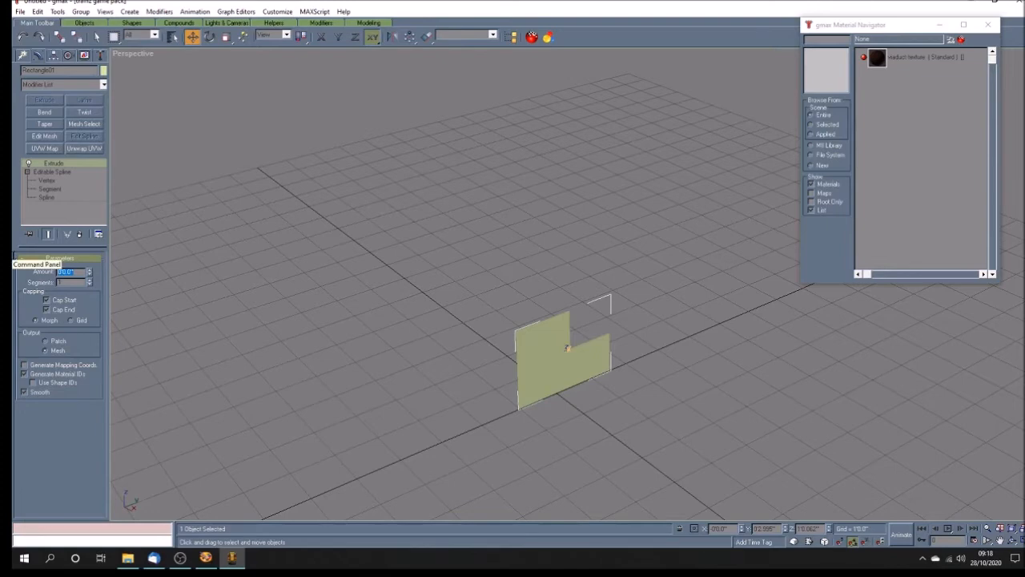
pyautogui.write('100')
pyautogui.press('Return')
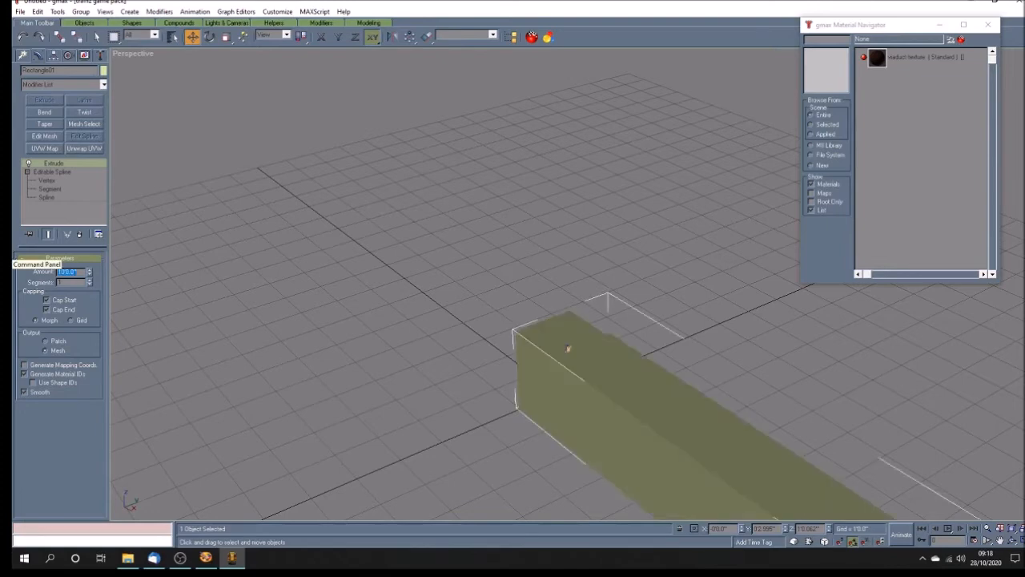
pyautogui.write("5'")
pyautogui.write('0')
pyautogui.press('Return')
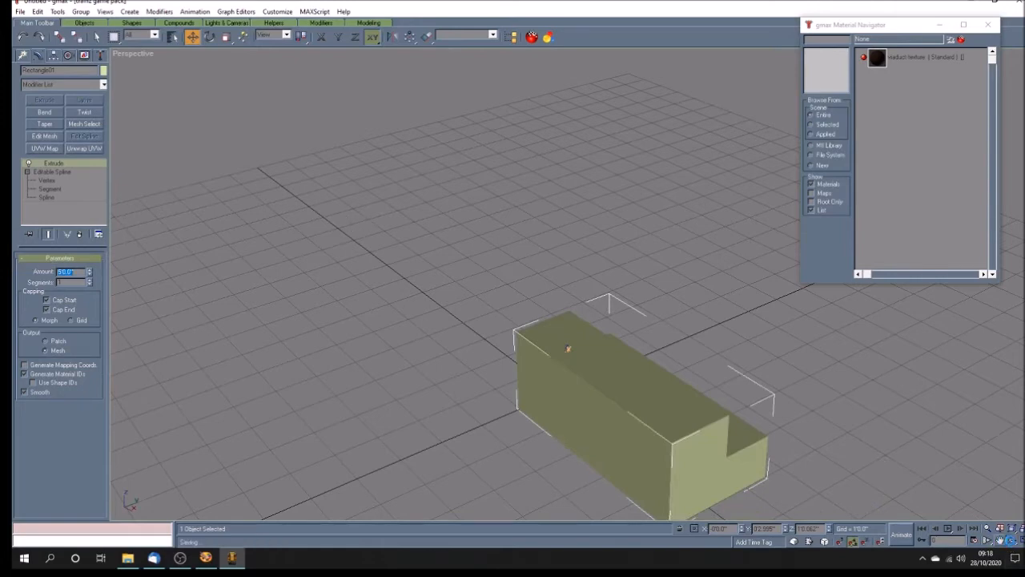
# Set the extruded block's Y position to 0
pyautogui.click(1012, 540)
pyautogui.moveTo(599, 363)
pyautogui.mouseDown()
pyautogui.moveTo(550, 355)
pyautogui.moveTo(564, 373)
pyautogui.moveTo(547, 352)
pyautogui.mouseUp()
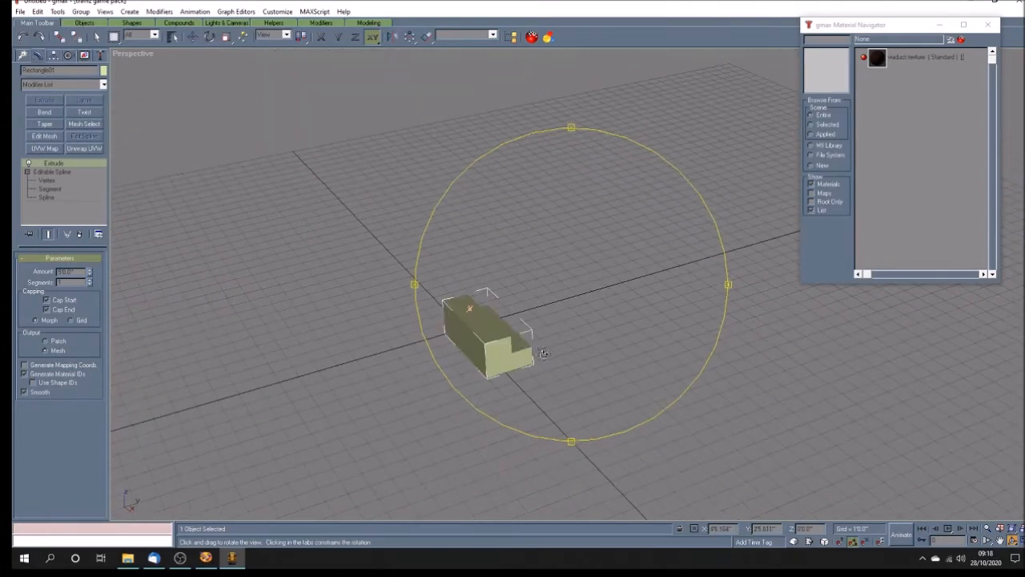
pyautogui.press('w')
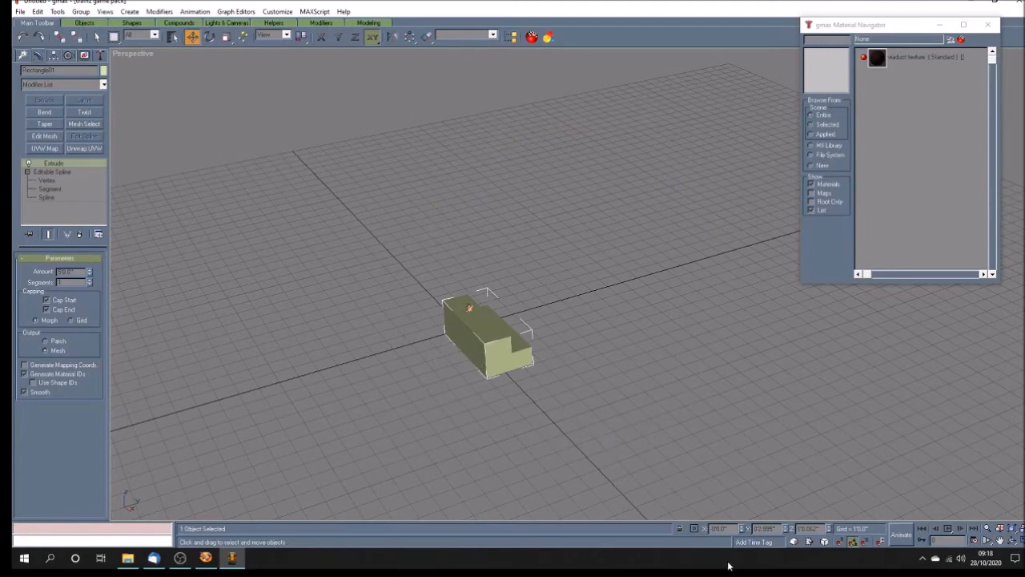
pyautogui.moveTo(779, 529); pyautogui.dragTo(664, 513)
pyautogui.write('0')
pyautogui.press('Return')
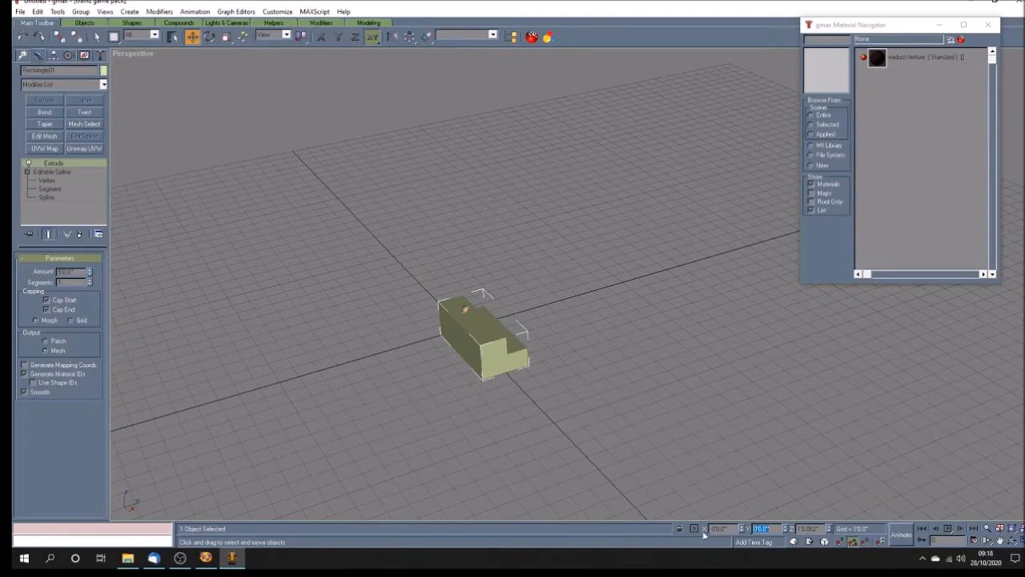
# Center the block's pivot point to the object using Affect Pivot Only, and leave pivot editing
pyautogui.click(1012, 542)
pyautogui.moveTo(563, 408)
pyautogui.mouseDown()
pyautogui.moveTo(581, 415)
pyautogui.moveTo(530, 330)
pyautogui.moveTo(539, 367)
pyautogui.mouseUp()
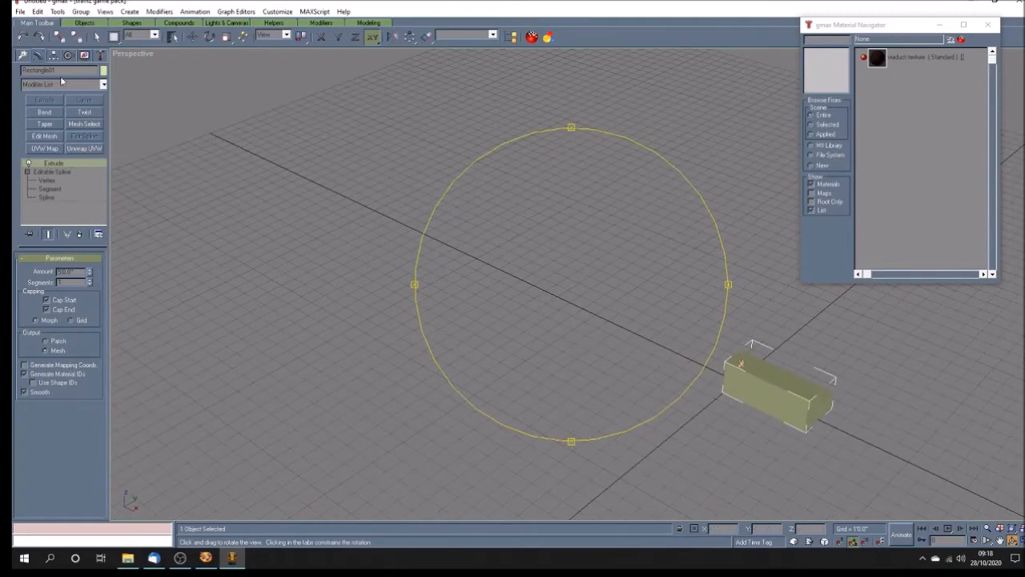
pyautogui.click(54, 55)
pyautogui.click(55, 124)
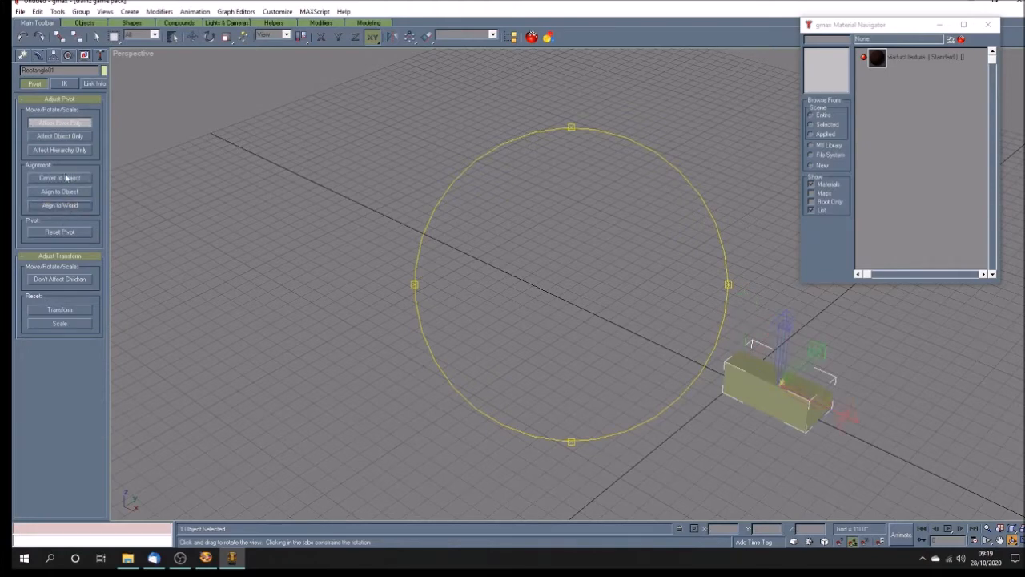
pyautogui.click(62, 124)
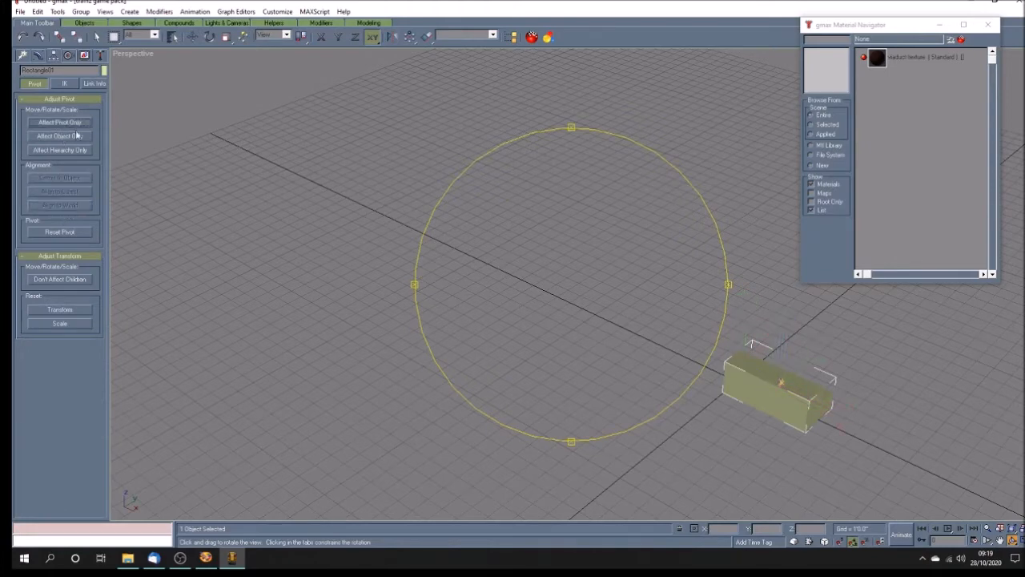
# Move the block to X position 0
pyautogui.click(193, 39)
pyautogui.click(719, 529)
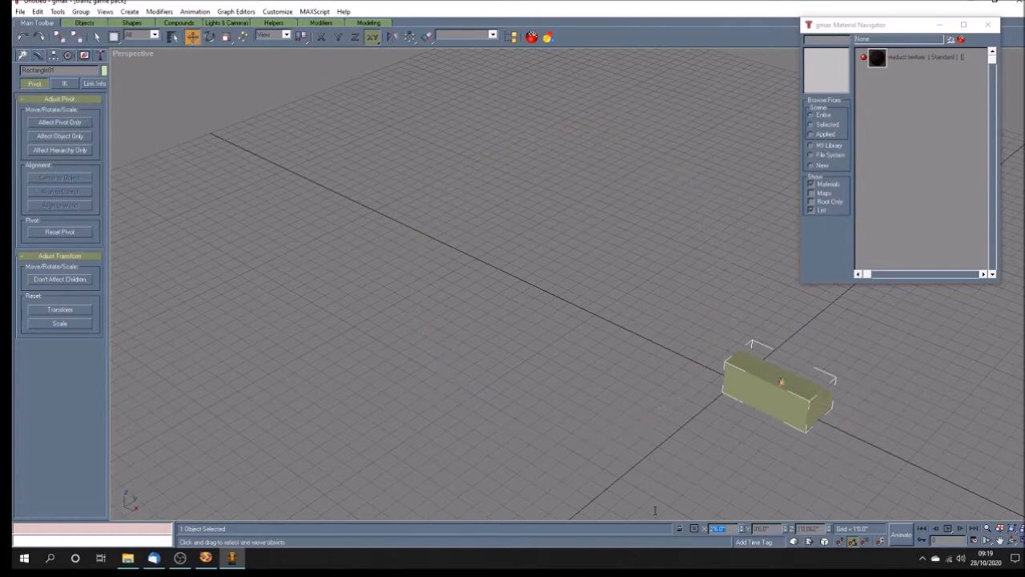
pyautogui.write('20')
pyautogui.press('Return')
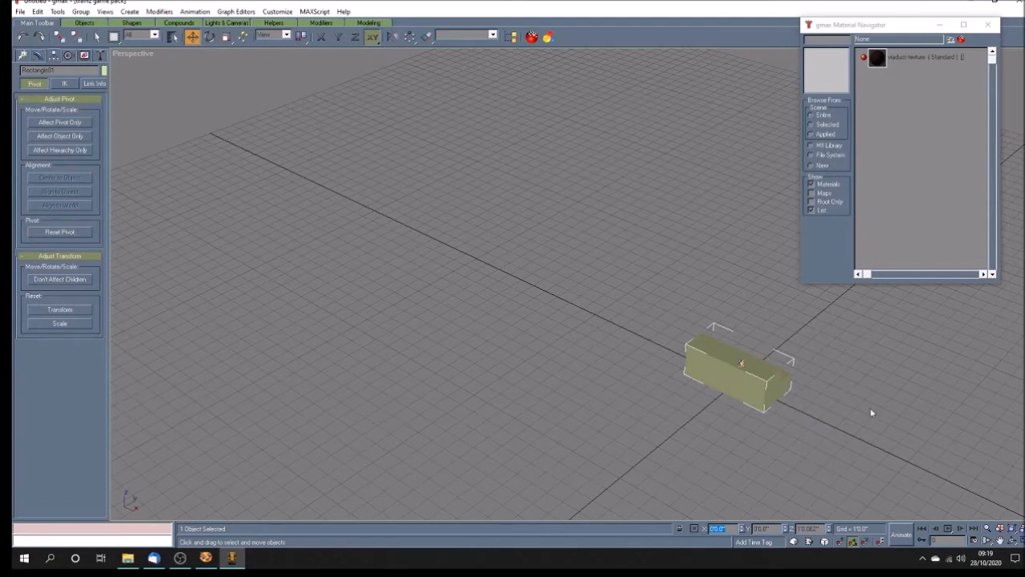
# Assign the viaduct texture material to the extruded block
pyautogui.click(1000, 540)
pyautogui.moveTo(793, 393); pyautogui.dragTo(686, 347)
pyautogui.press('F3')
pyautogui.scroll(5, 686, 348)
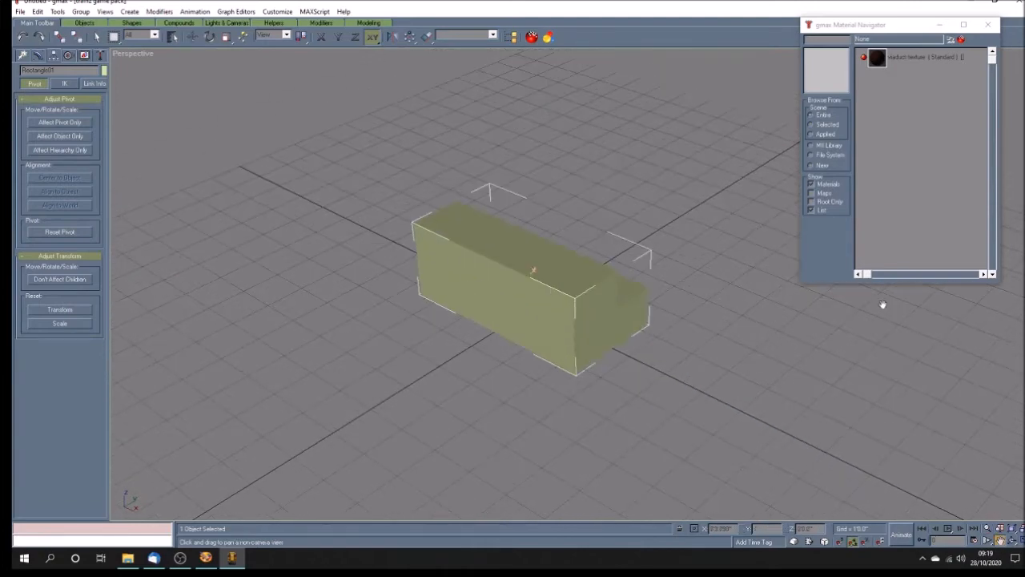
pyautogui.click(96, 37)
pyautogui.click(913, 57)
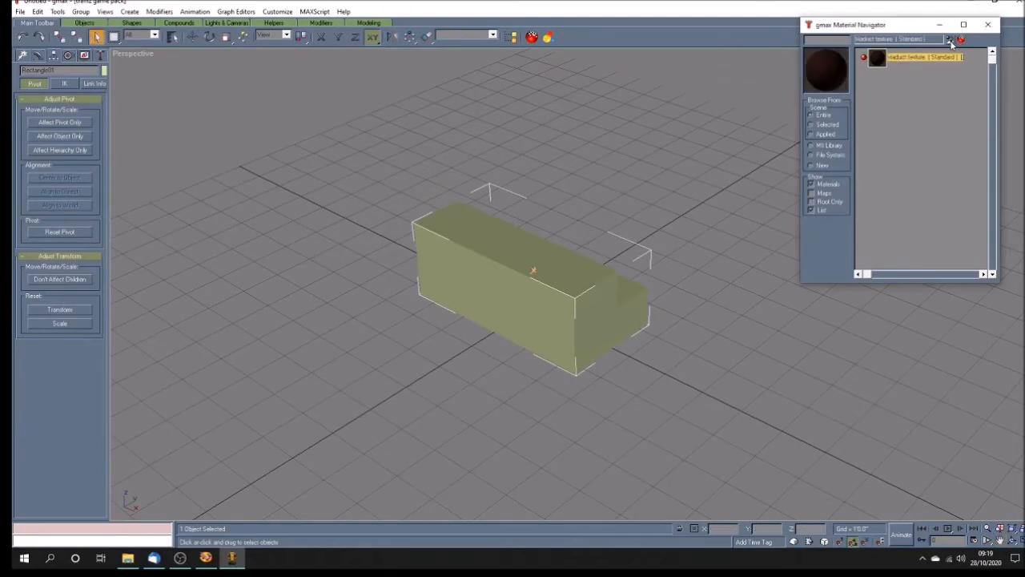
pyautogui.click(950, 42)
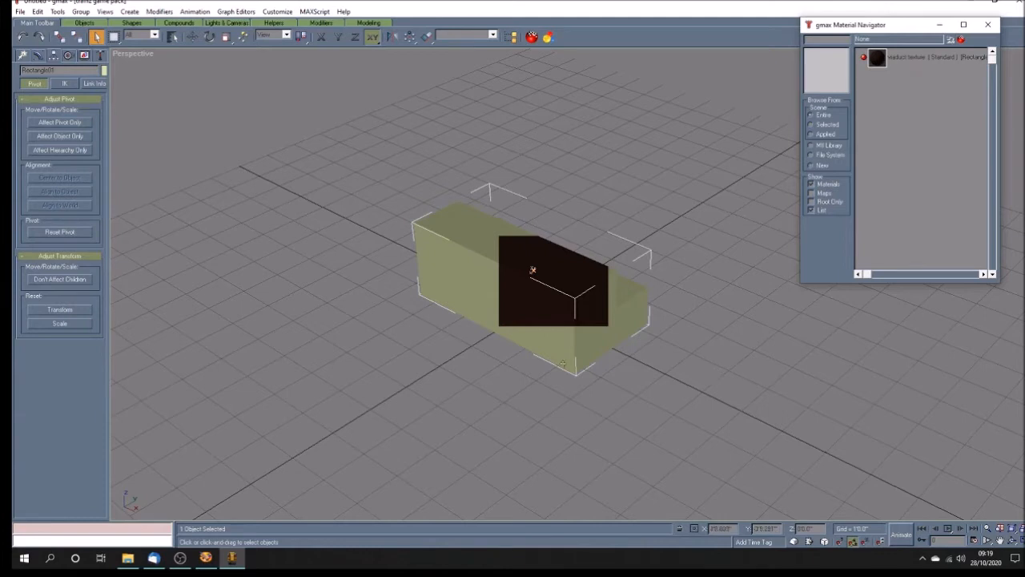
# Enable Generate Mapping Coords on the Extrude and add an Unwrap UVW modifier at its Select Face level
pyautogui.click(37, 57)
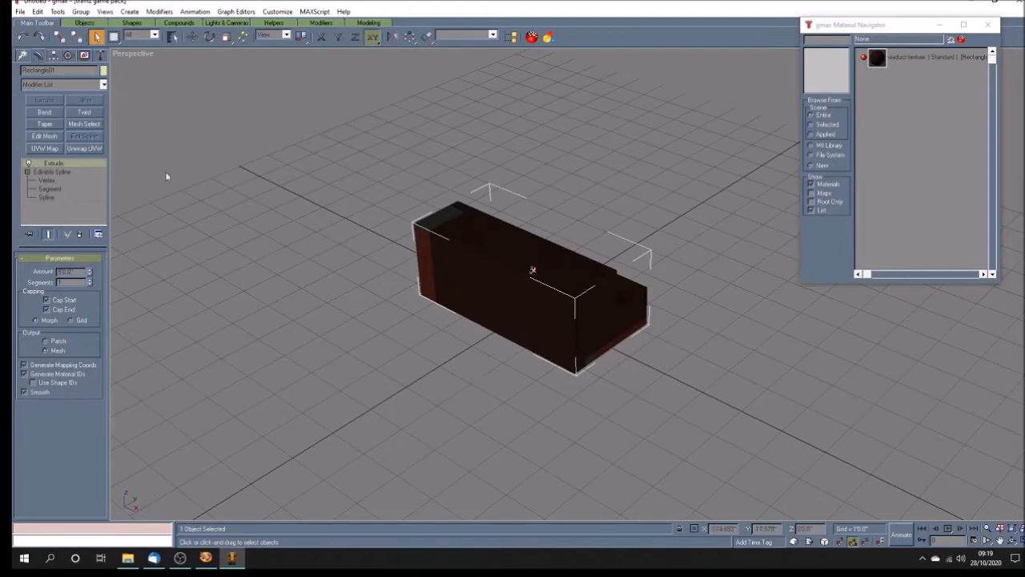
pyautogui.click(88, 148)
pyautogui.click(37, 163)
pyautogui.click(64, 172)
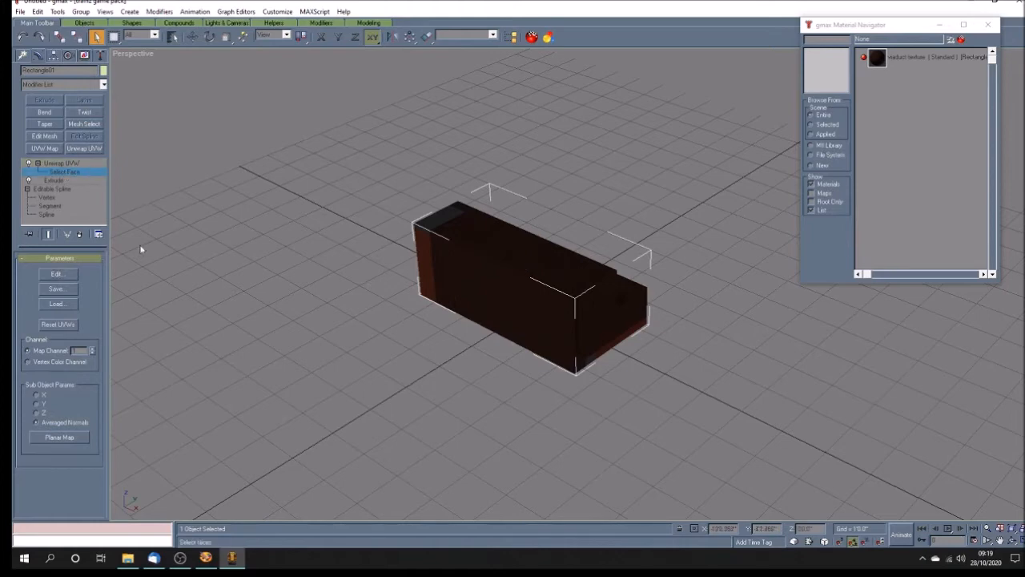
# Open the block's long side face for UVW editing and stretch it across the full texture width, from U 0 to U 1
pyautogui.click(57, 273)
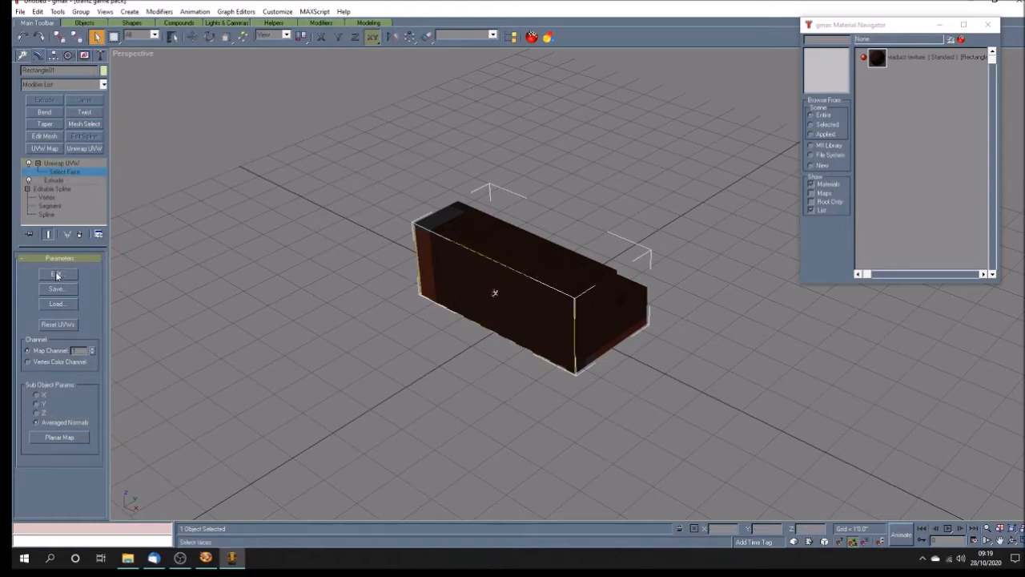
pyautogui.click(531, 407)
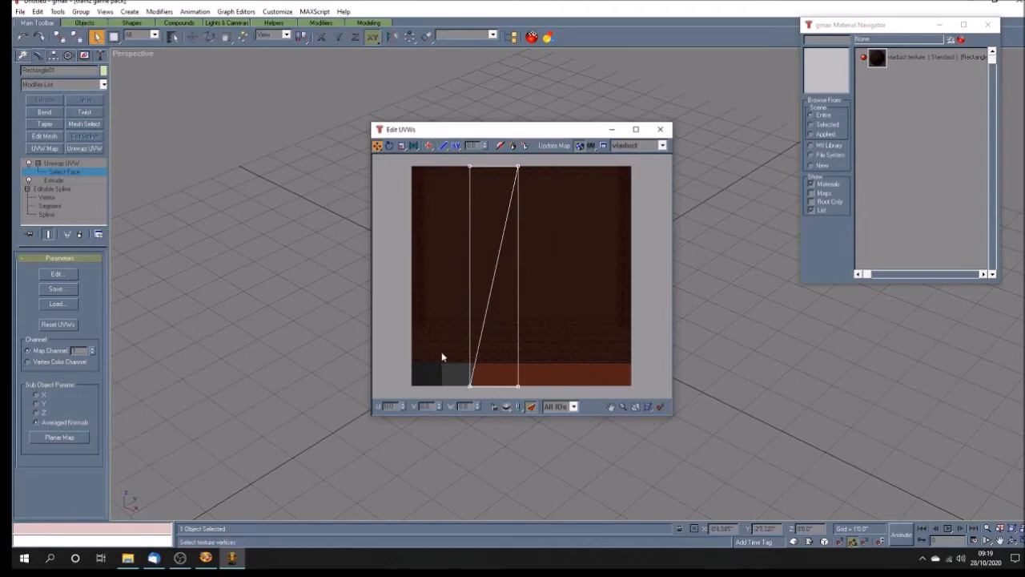
pyautogui.moveTo(462, 168); pyautogui.dragTo(479, 392)
pyautogui.doubleClick(390, 407)
pyautogui.write('0')
pyautogui.press('Return')
pyautogui.moveTo(503, 164); pyautogui.dragTo(561, 396)
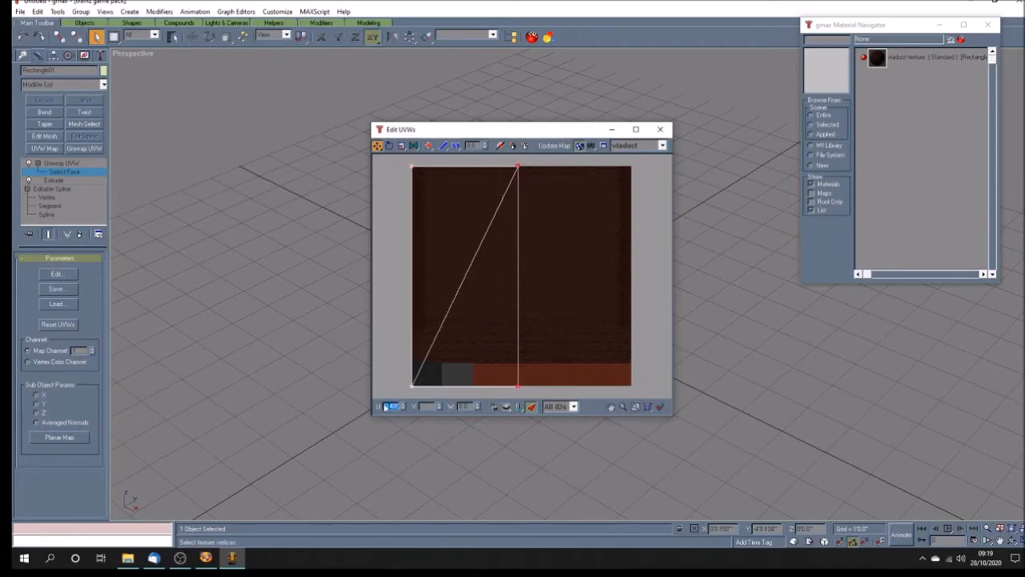
pyautogui.write('1')
pyautogui.press('Return')
# Raise the face's two lower UV vertices vertically to the upper edge of the texture's horizontal brick band
pyautogui.moveTo(377, 145); pyautogui.dragTo(378, 182)
pyautogui.moveTo(403, 373); pyautogui.dragTo(633, 327)
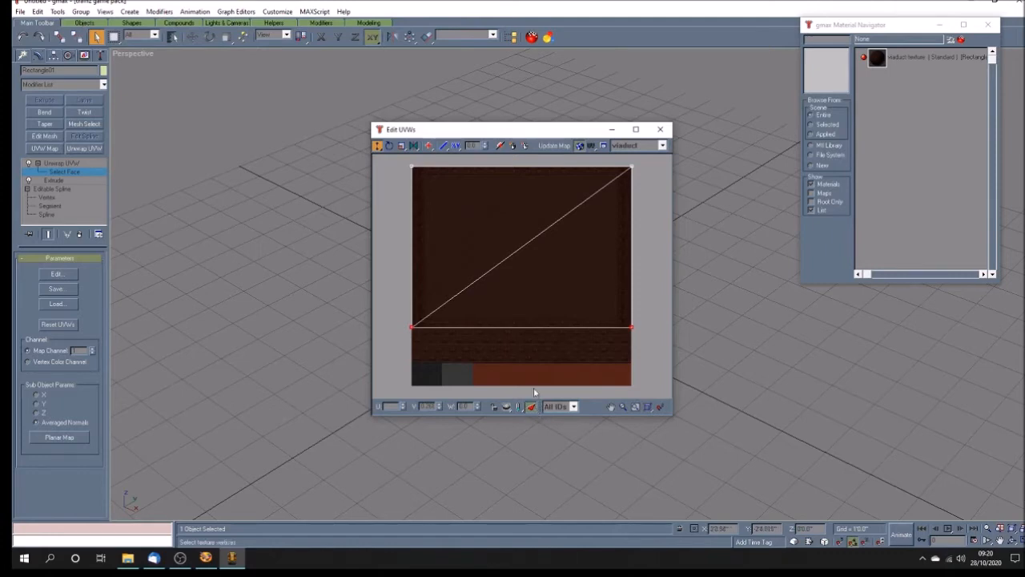
# Compare the side face's UVs with those of all faces, restore the selected-face filter, and close the UV editor
pyautogui.click(533, 407)
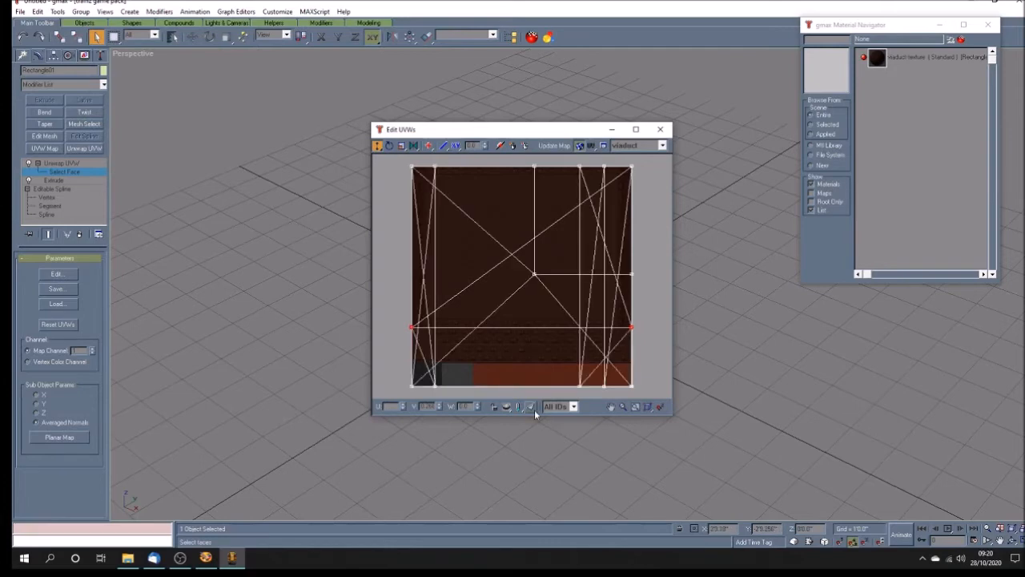
pyautogui.click(533, 408)
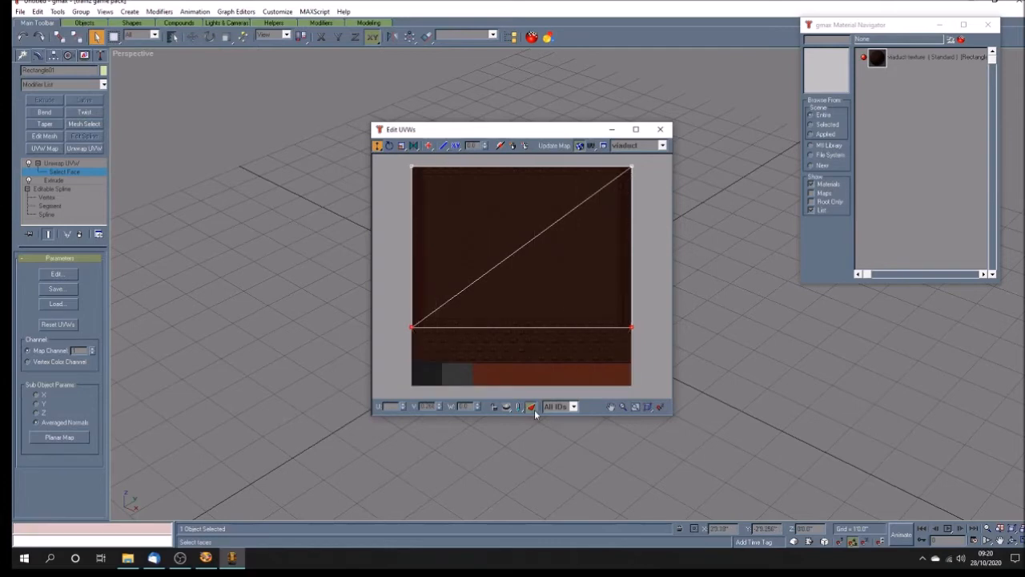
pyautogui.click(610, 407)
pyautogui.moveTo(579, 388); pyautogui.dragTo(583, 388)
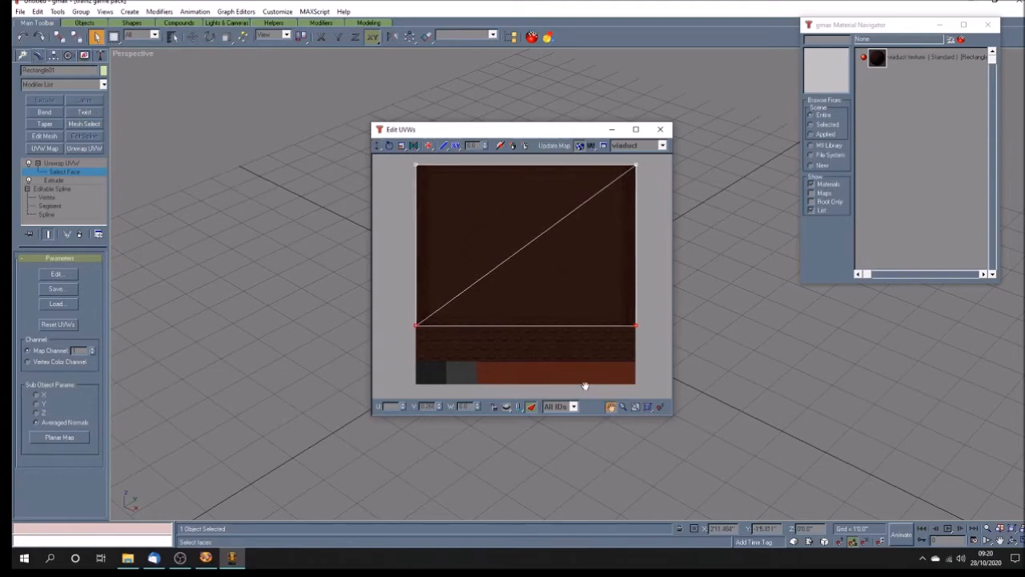
pyautogui.click(662, 130)
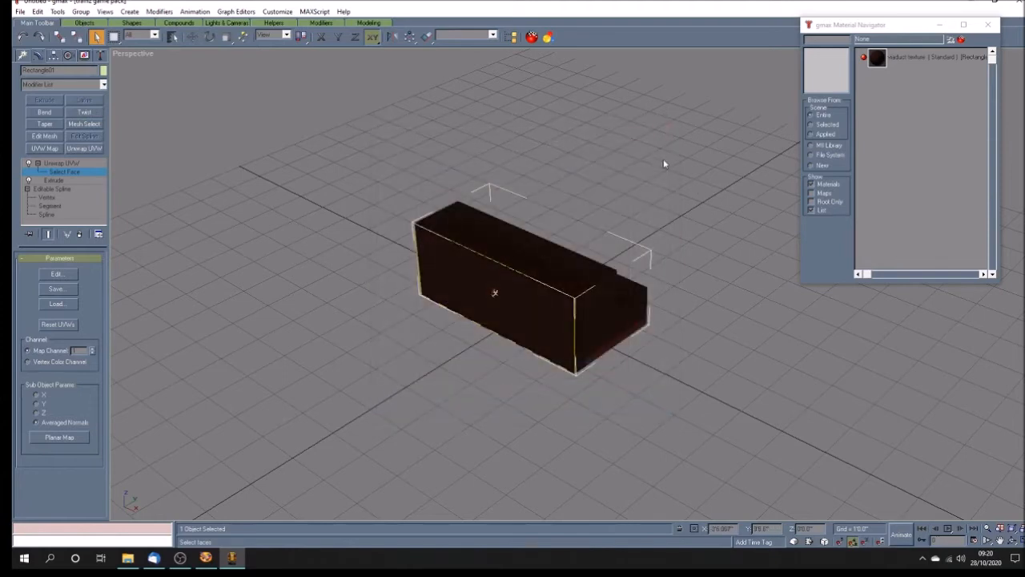
# Select the upper top face of the block and open it for UV editing
pyautogui.click(1012, 540)
pyautogui.moveTo(654, 354); pyautogui.dragTo(631, 332)
pyautogui.scroll(2, 649, 382)
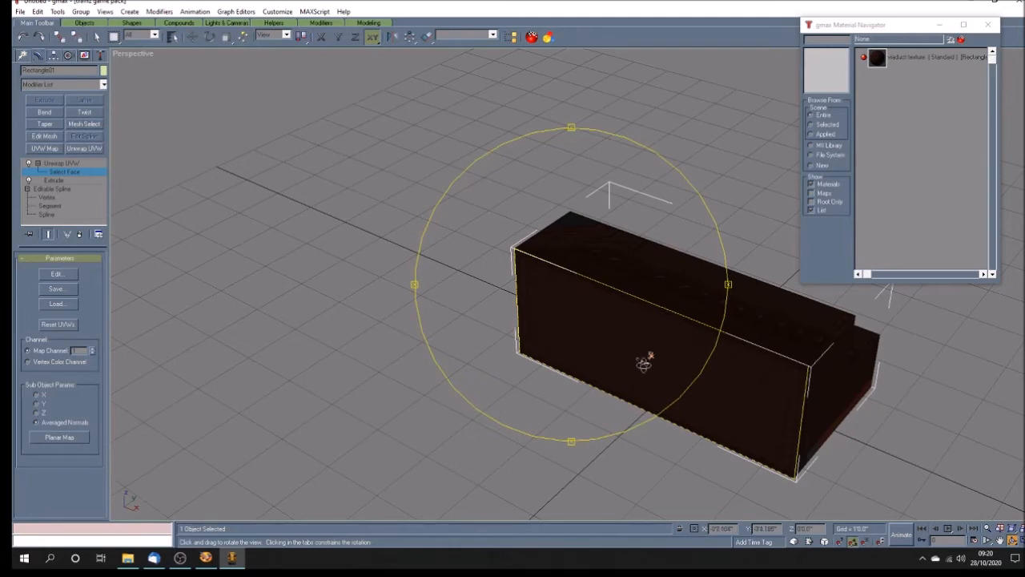
pyautogui.moveTo(644, 362); pyautogui.dragTo(639, 362)
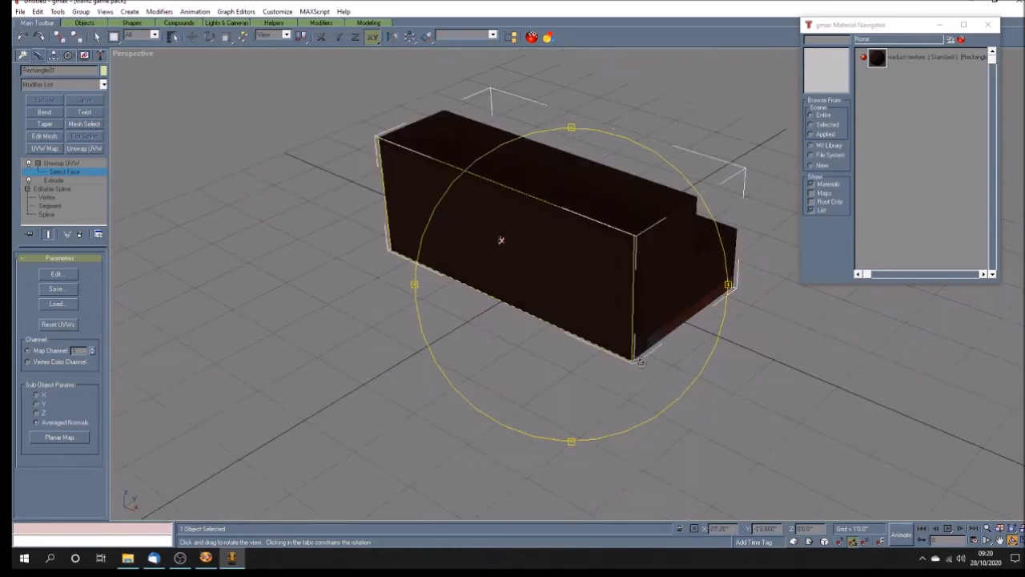
pyautogui.click(96, 37)
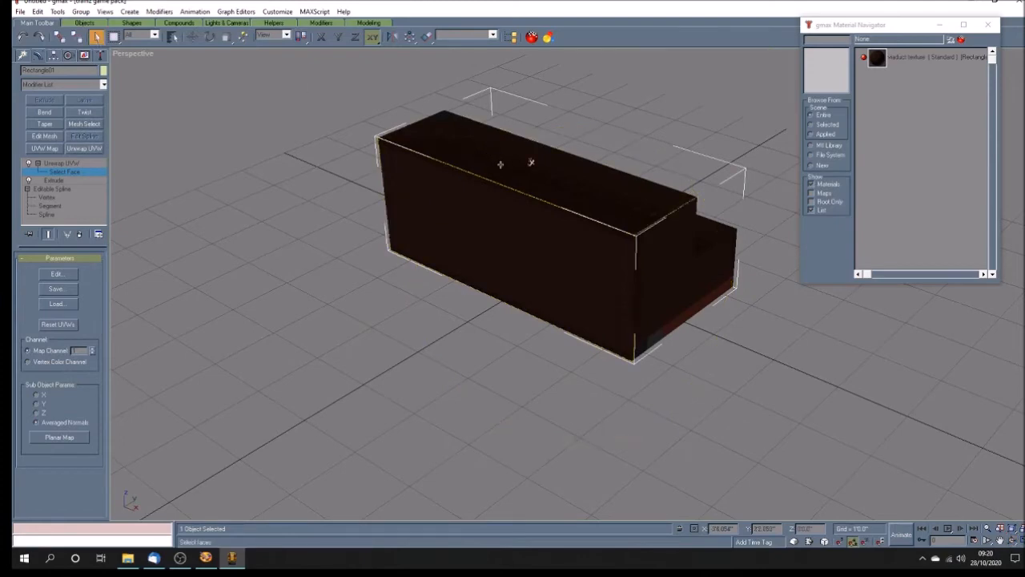
pyautogui.click(56, 274)
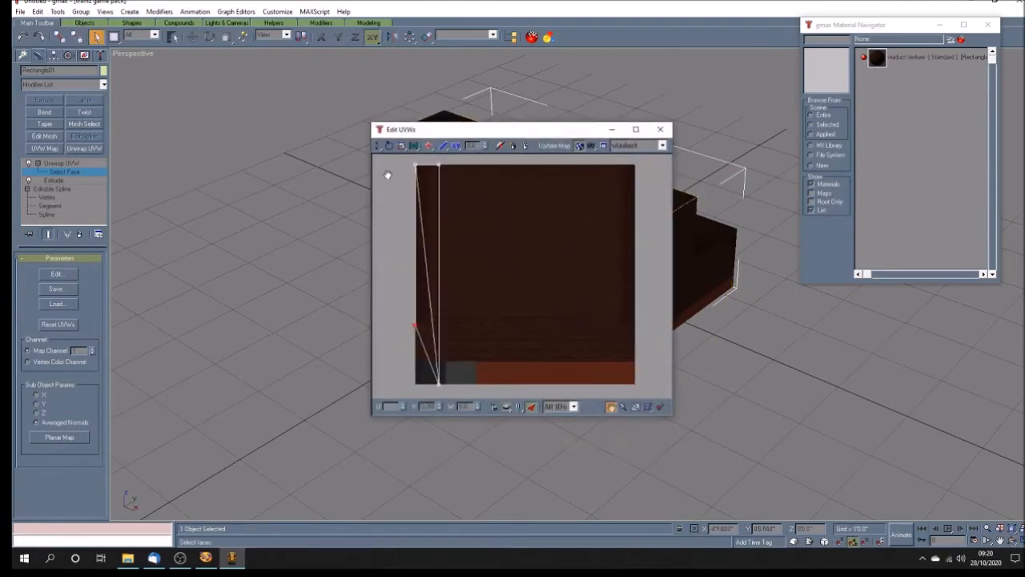
# Stretch the top face across the full texture width by setting its two right-hand UV vertices to U 1
pyautogui.moveTo(398, 163); pyautogui.dragTo(416, 352)
pyautogui.click(377, 145)
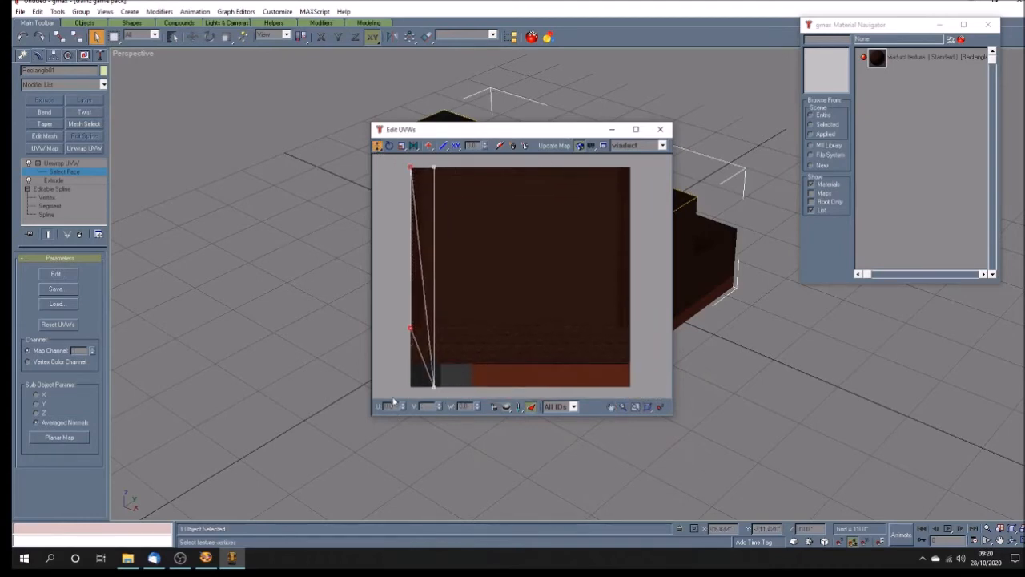
pyautogui.moveTo(427, 160); pyautogui.dragTo(453, 393)
pyautogui.moveTo(387, 406); pyautogui.dragTo(434, 404)
pyautogui.write('1')
pyautogui.press('Return')
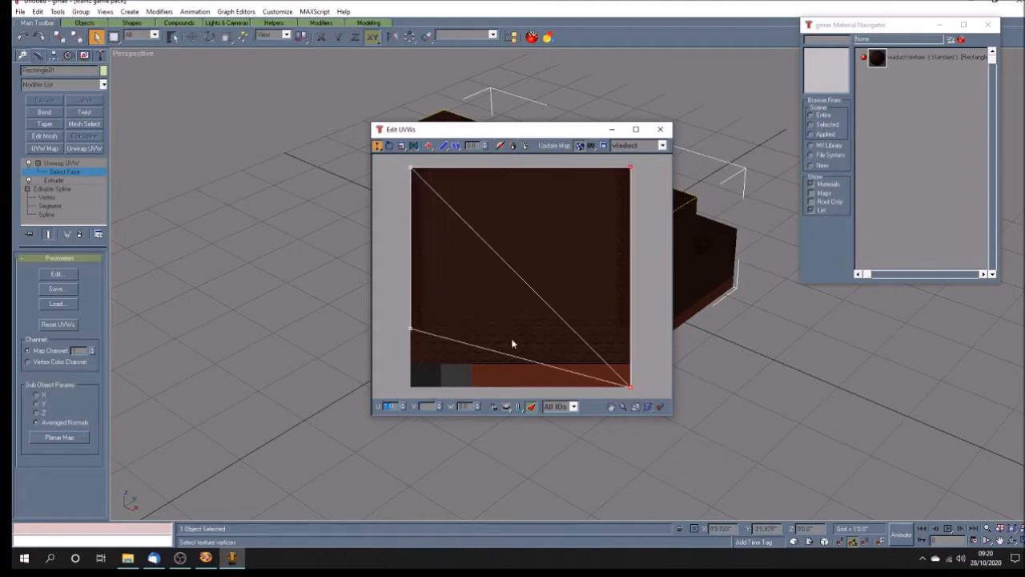
# Level the top face's two lower UV vertices on the upper edge of the brick band and close the UV editor
pyautogui.click(410, 329)
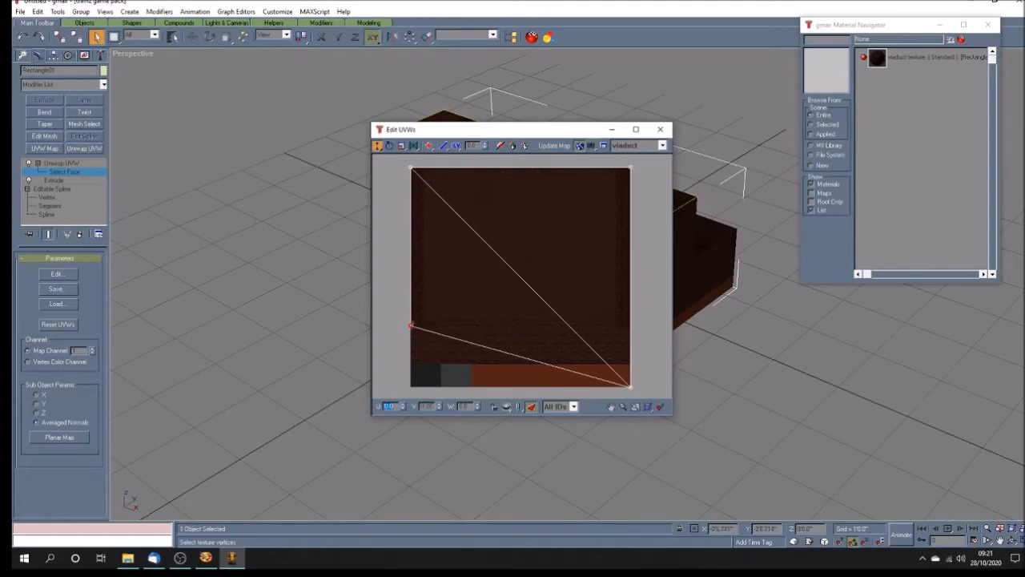
pyautogui.moveTo(631, 386); pyautogui.dragTo(630, 329)
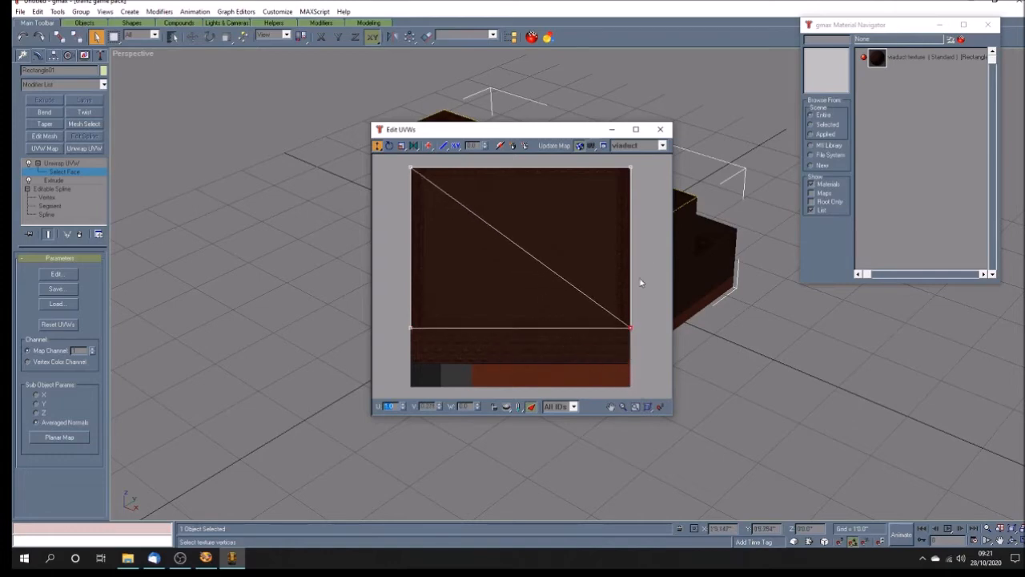
pyautogui.click(659, 130)
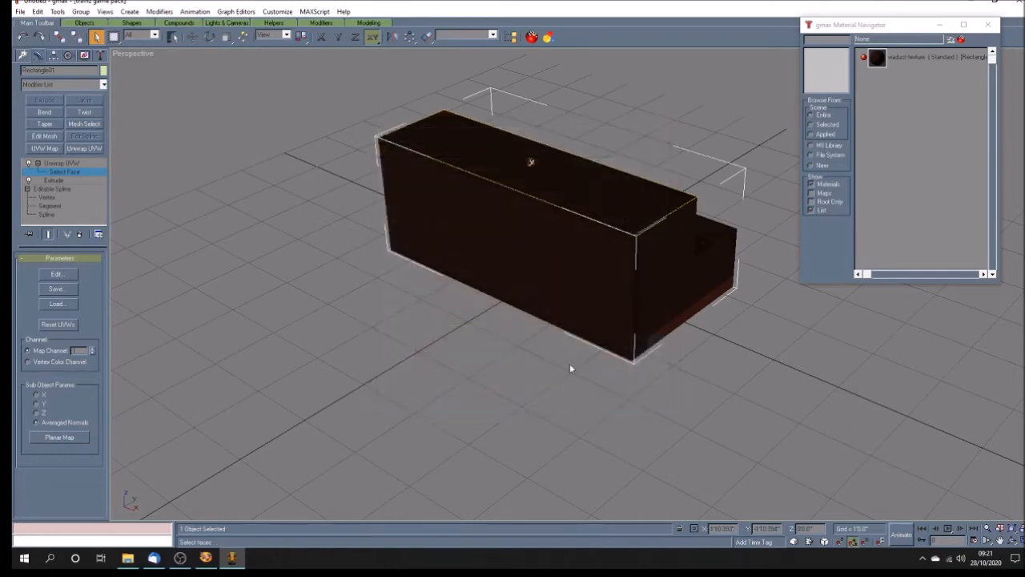
# Select the block's L-shaped end face and open it for UV editing
pyautogui.click(1011, 541)
pyautogui.moveTo(545, 380); pyautogui.dragTo(540, 382)
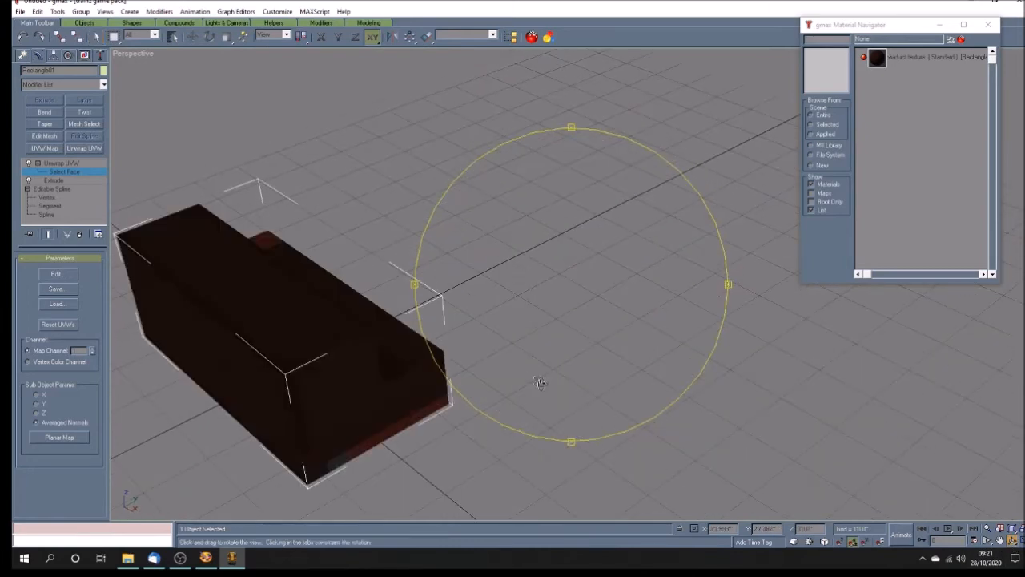
pyautogui.click(96, 37)
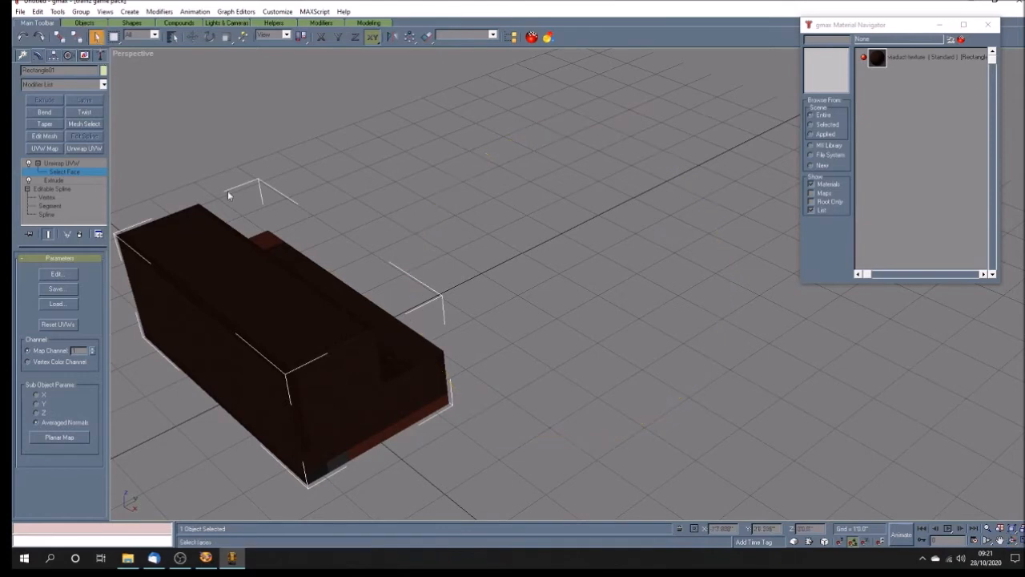
pyautogui.click(368, 413)
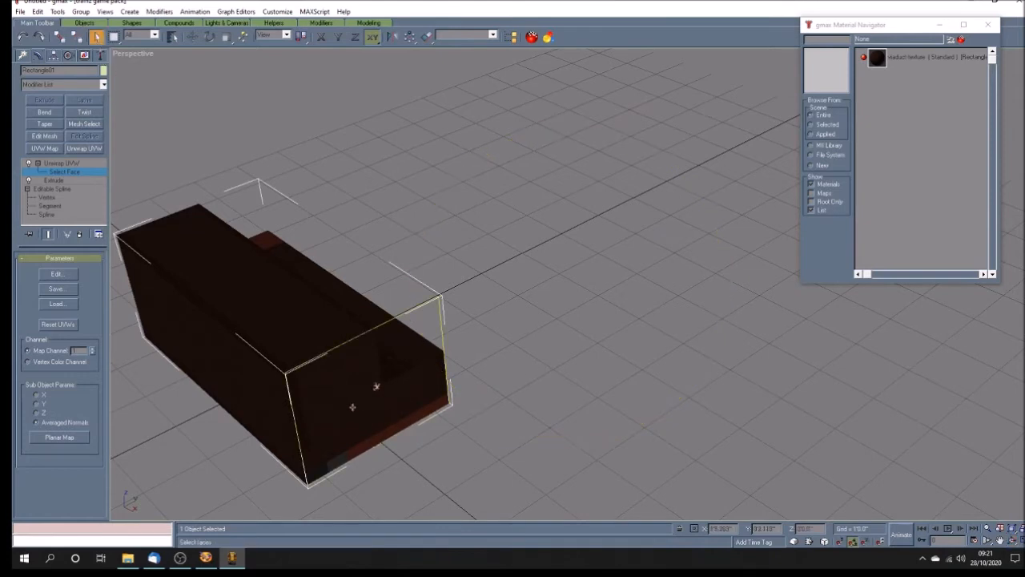
pyautogui.click(55, 273)
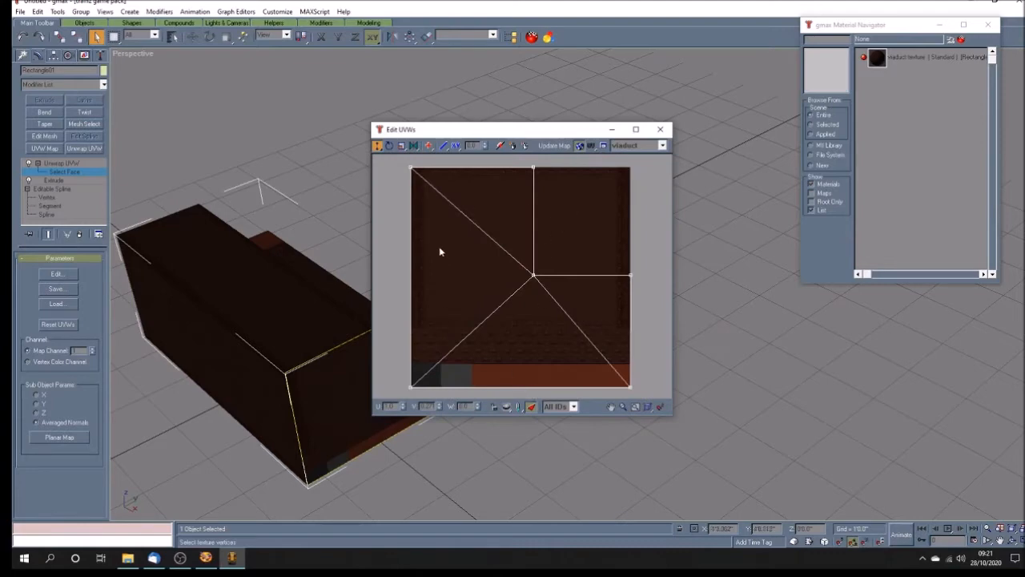
pyautogui.moveTo(397, 378); pyautogui.dragTo(631, 327)
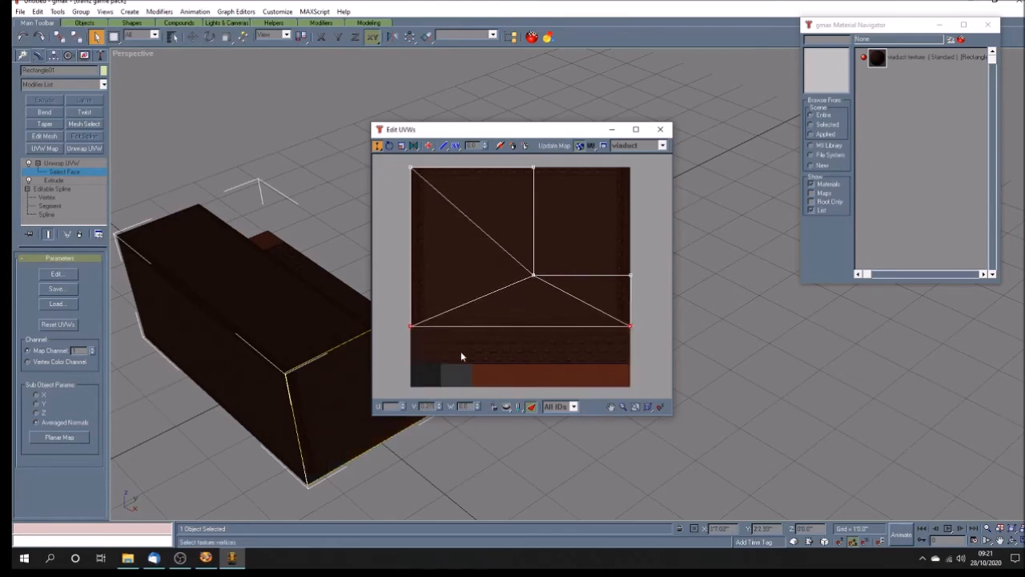
pyautogui.moveTo(650, 257); pyautogui.dragTo(527, 277)
pyautogui.moveTo(533, 277); pyautogui.dragTo(533, 254)
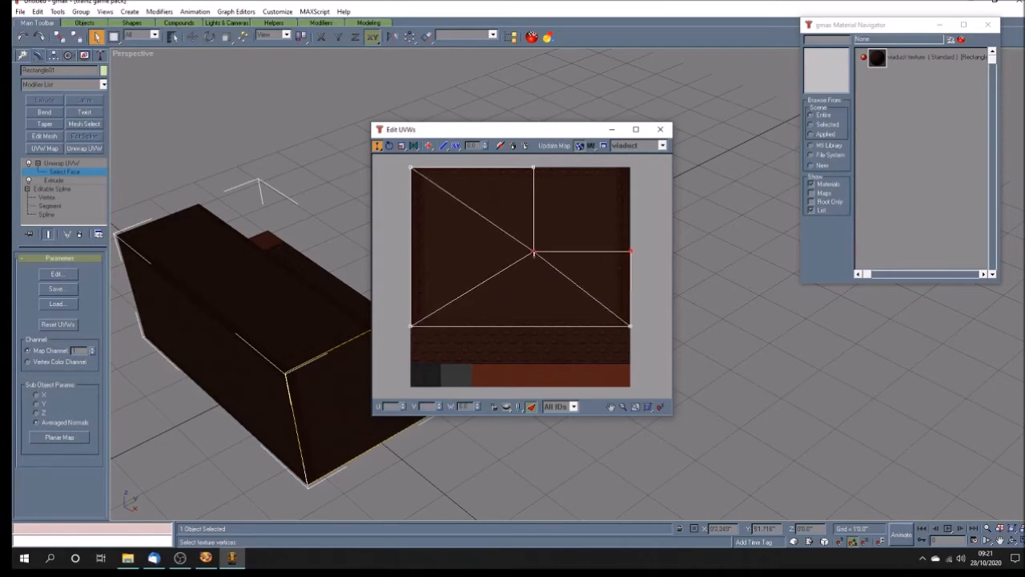
pyautogui.click(23, 37)
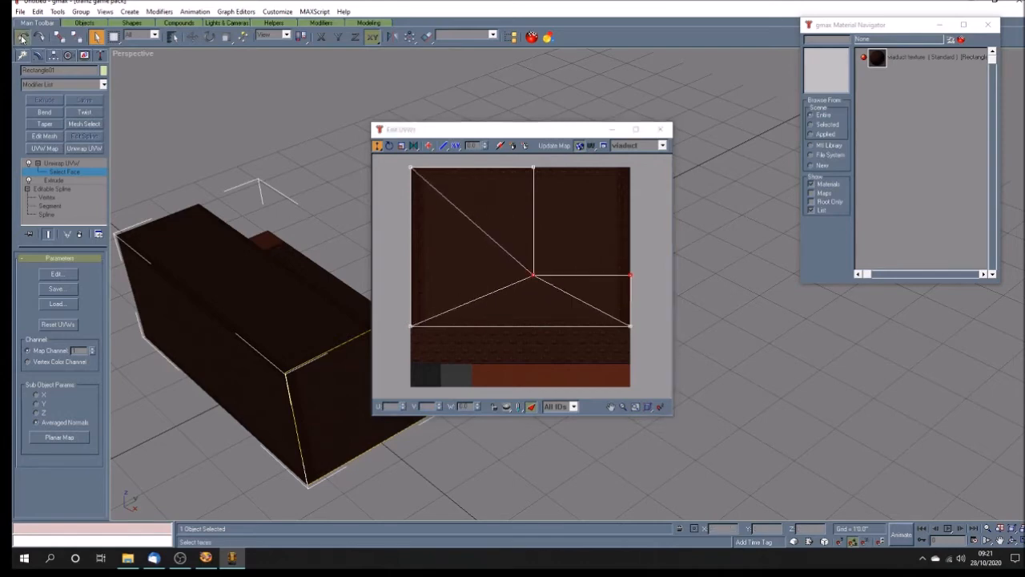
pyautogui.click(22, 37)
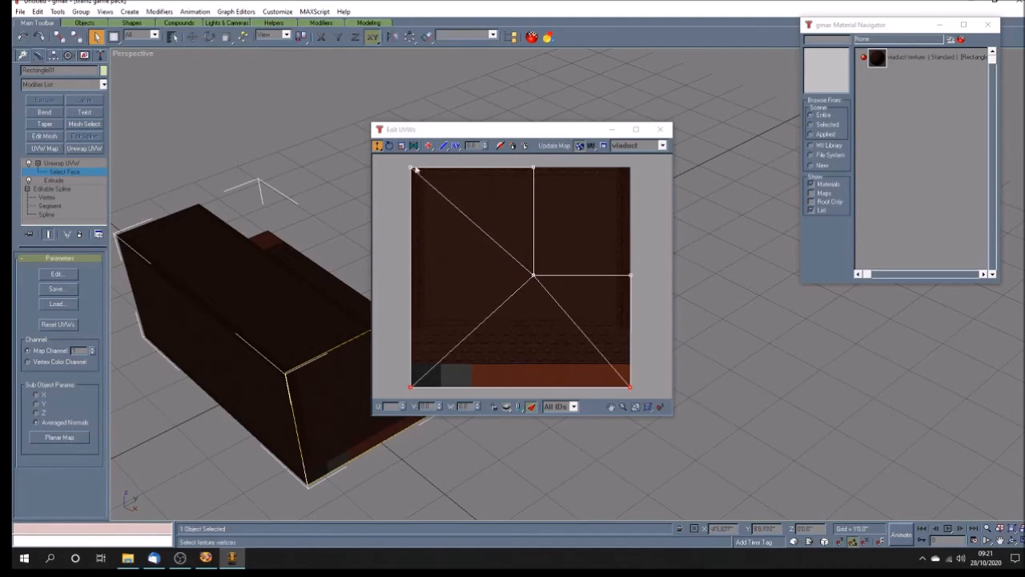
# Scale and move all the end face's UVs vertically to fit between the texture's upper edge and the brick band, then close the UV editor
pyautogui.click(402, 146)
pyautogui.moveTo(401, 166); pyautogui.dragTo(638, 353)
pyautogui.moveTo(410, 168); pyautogui.dragTo(411, 194)
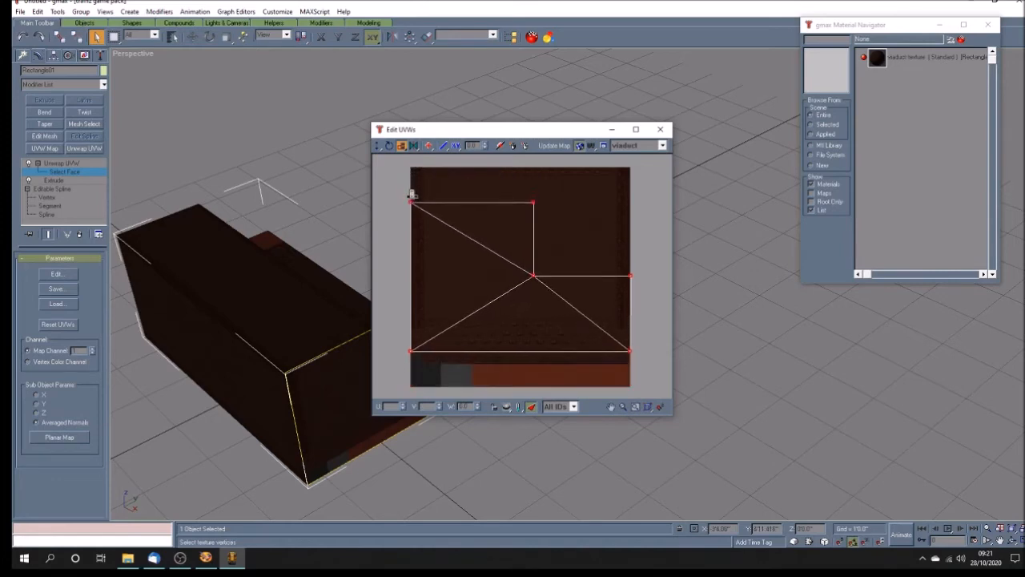
pyautogui.click(377, 145)
pyautogui.moveTo(411, 197); pyautogui.dragTo(410, 169)
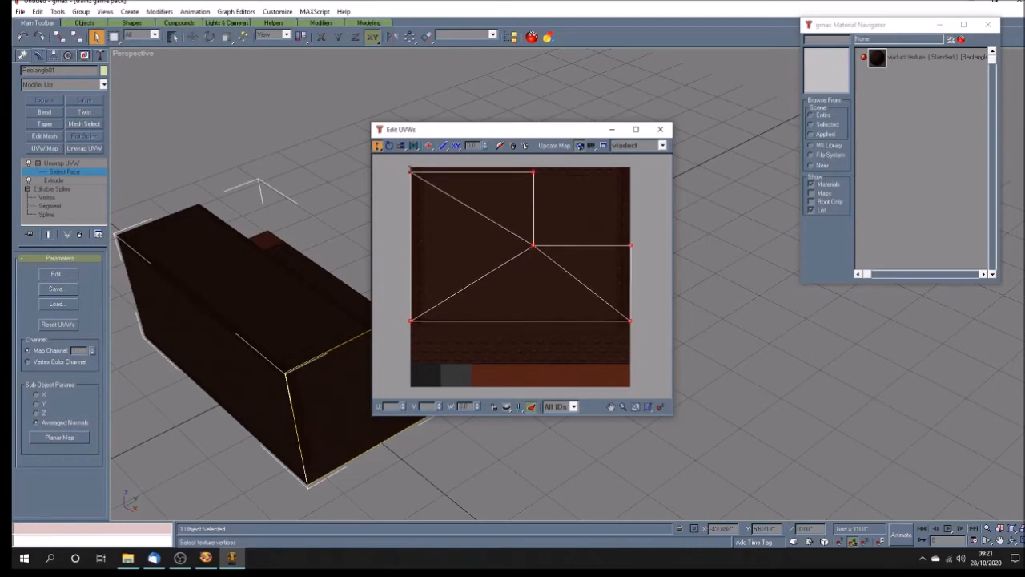
pyautogui.click(402, 145)
pyautogui.moveTo(410, 171); pyautogui.dragTo(410, 167)
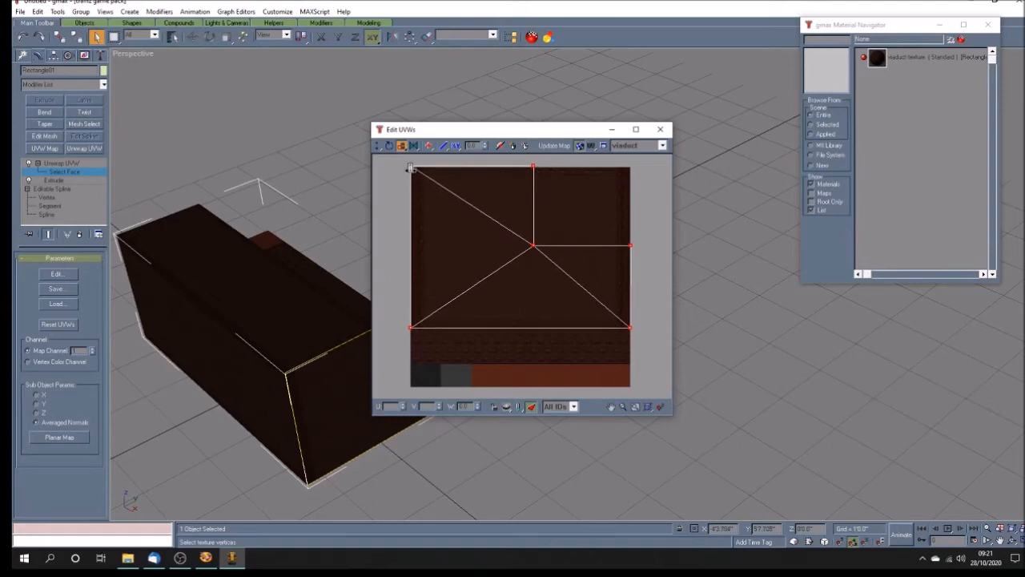
pyautogui.click(660, 129)
pyautogui.click(539, 371)
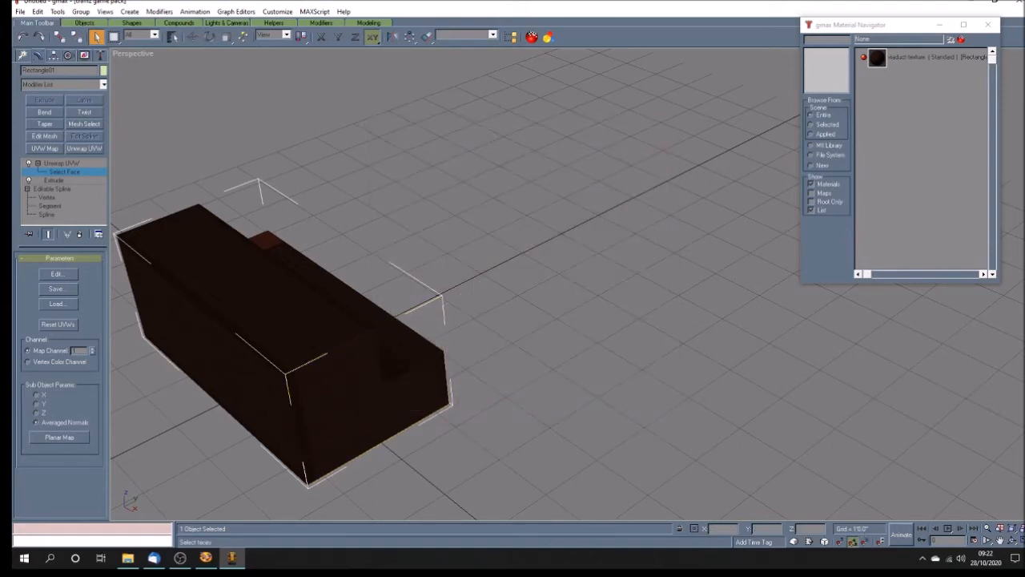
# Select the top face of the block's lower ledge and open it for UV editing
pyautogui.click(999, 541)
pyautogui.moveTo(410, 419); pyautogui.dragTo(449, 425)
pyautogui.click(1012, 541)
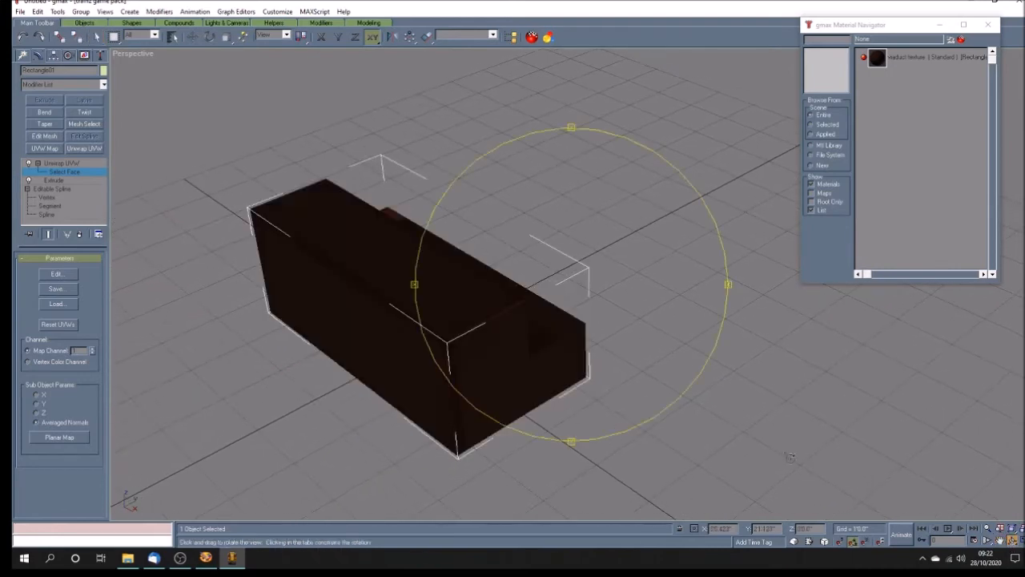
pyautogui.moveTo(595, 389); pyautogui.dragTo(600, 389)
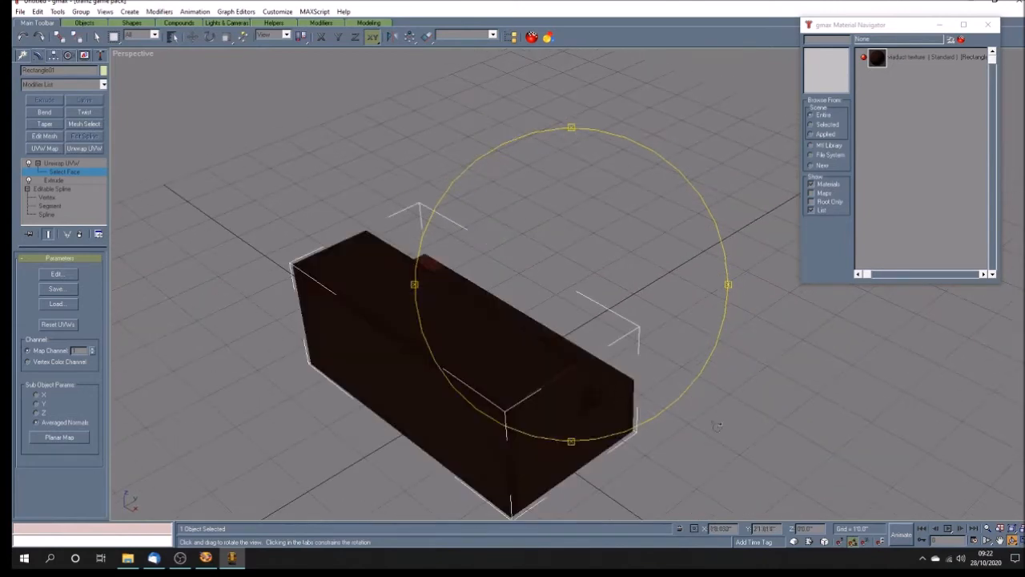
pyautogui.click(96, 37)
pyautogui.click(595, 373)
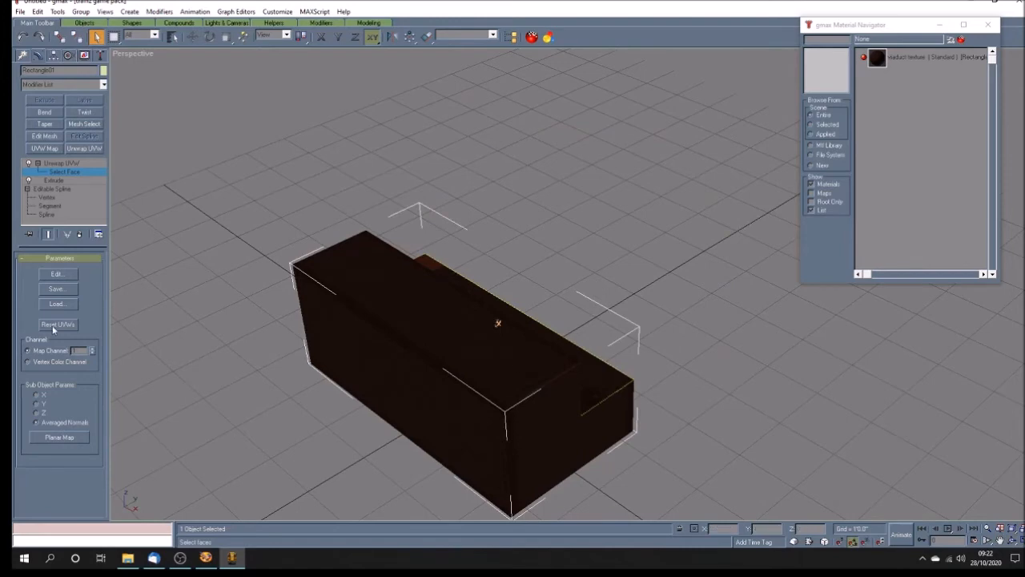
pyautogui.click(56, 274)
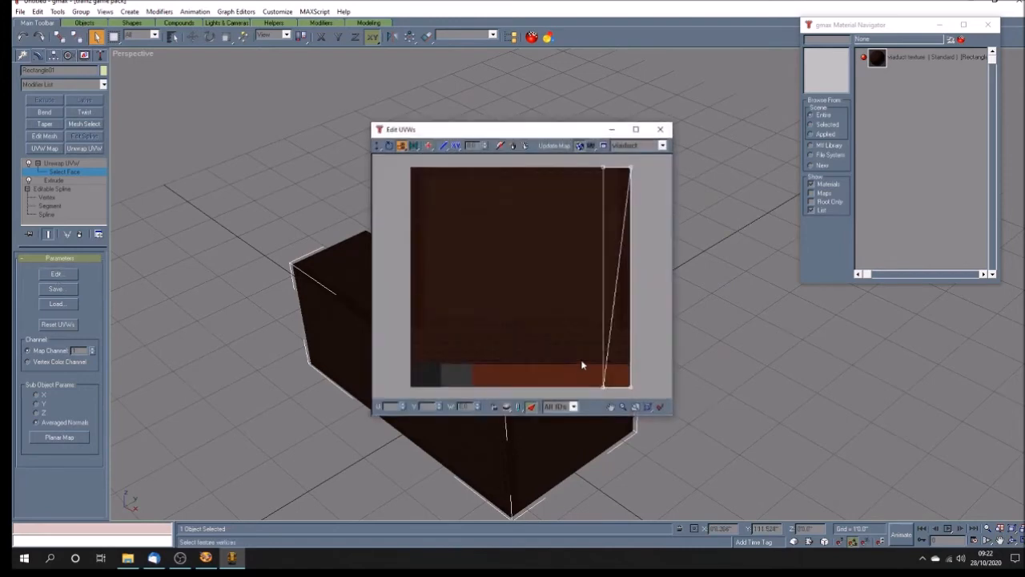
# Lower the ledge face's two upper UV vertices to the upper edge of the texture's red strip
pyautogui.moveTo(578, 165); pyautogui.dragTo(626, 397)
pyautogui.moveTo(624, 394); pyautogui.dragTo(624, 394)
pyautogui.moveTo(587, 157); pyautogui.dragTo(668, 176)
pyautogui.click(378, 146)
pyautogui.moveTo(629, 170); pyautogui.dragTo(629, 367)
# Move all four of the ledge face's UV vertices horizontally onto the texture's darkest grey swatch and close the UV editor
pyautogui.moveTo(576, 345); pyautogui.dragTo(644, 398)
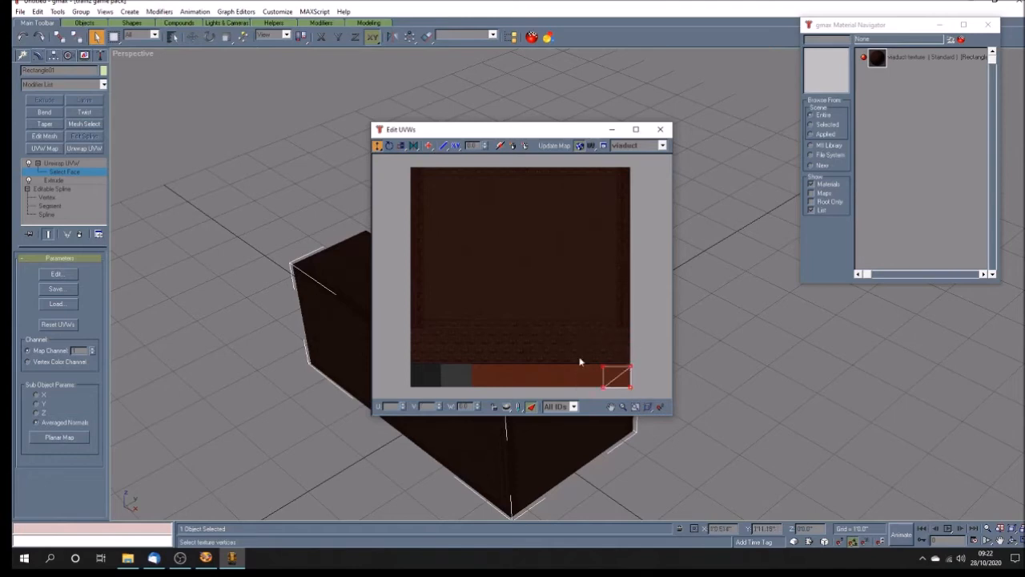
pyautogui.moveTo(378, 147); pyautogui.dragTo(379, 172)
pyautogui.moveTo(617, 376); pyautogui.dragTo(424, 376)
pyautogui.click(659, 129)
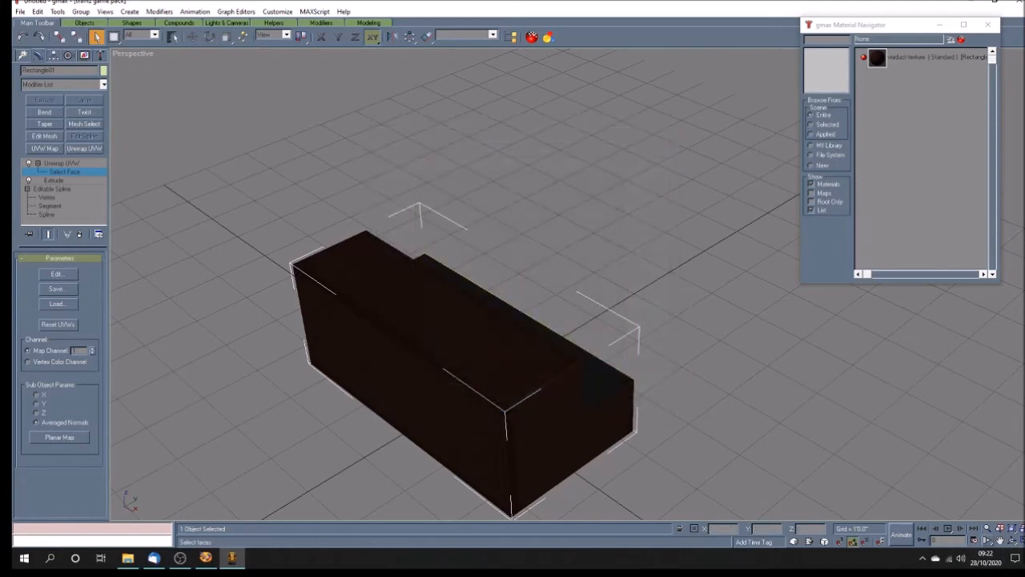
# Examine the textured block from its stepped side, including the ledge and the low outer side face
pyautogui.click(1012, 541)
pyautogui.moveTo(547, 352)
pyautogui.mouseDown()
pyautogui.moveTo(524, 355)
pyautogui.moveTo(539, 318)
pyautogui.moveTo(485, 319)
pyautogui.mouseUp()
pyautogui.scroll(-2, 545, 345)
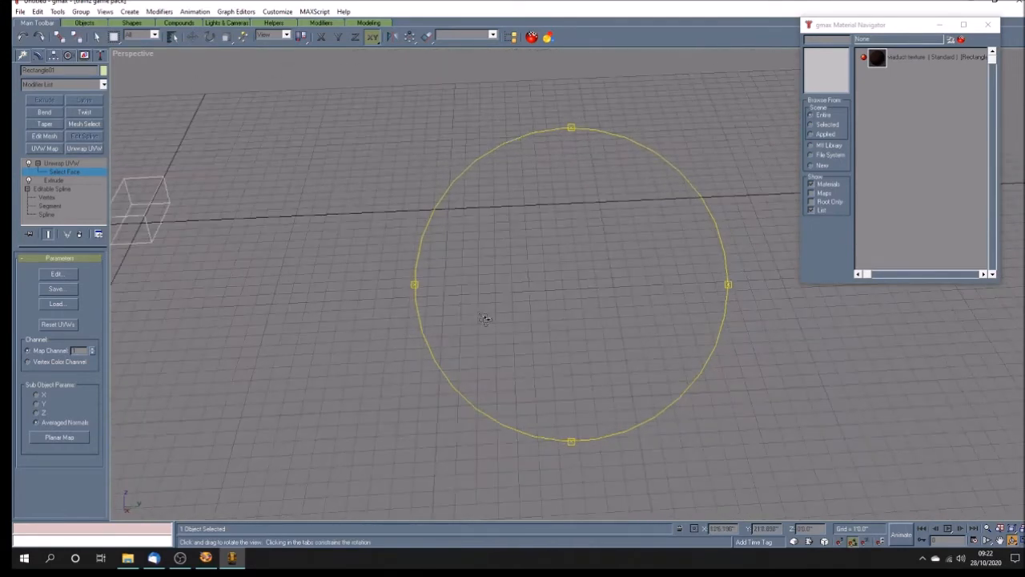
pyautogui.click(999, 541)
pyautogui.moveTo(181, 228); pyautogui.dragTo(419, 272)
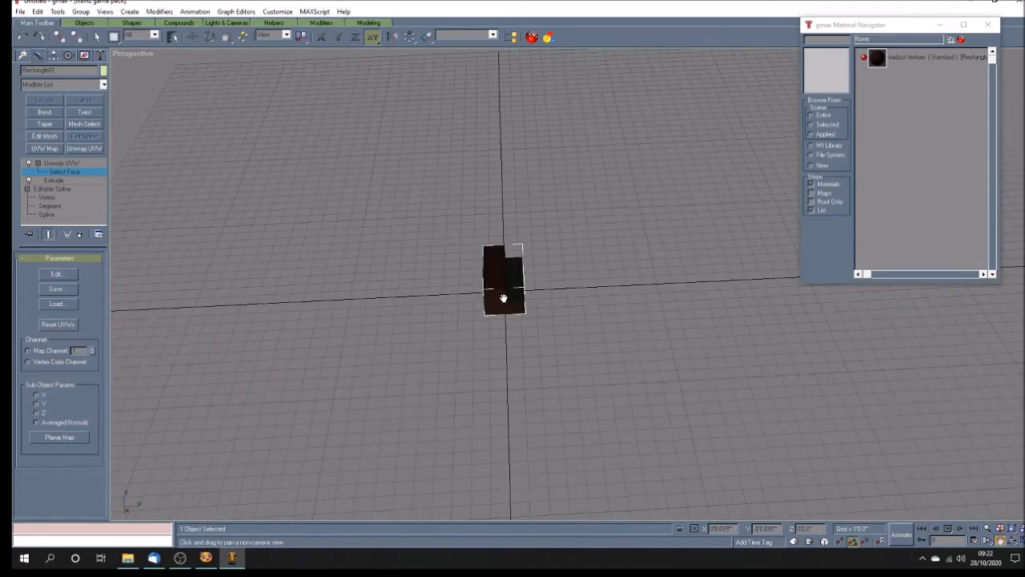
pyautogui.scroll(4, 506, 294)
pyautogui.scroll(2, 507, 297)
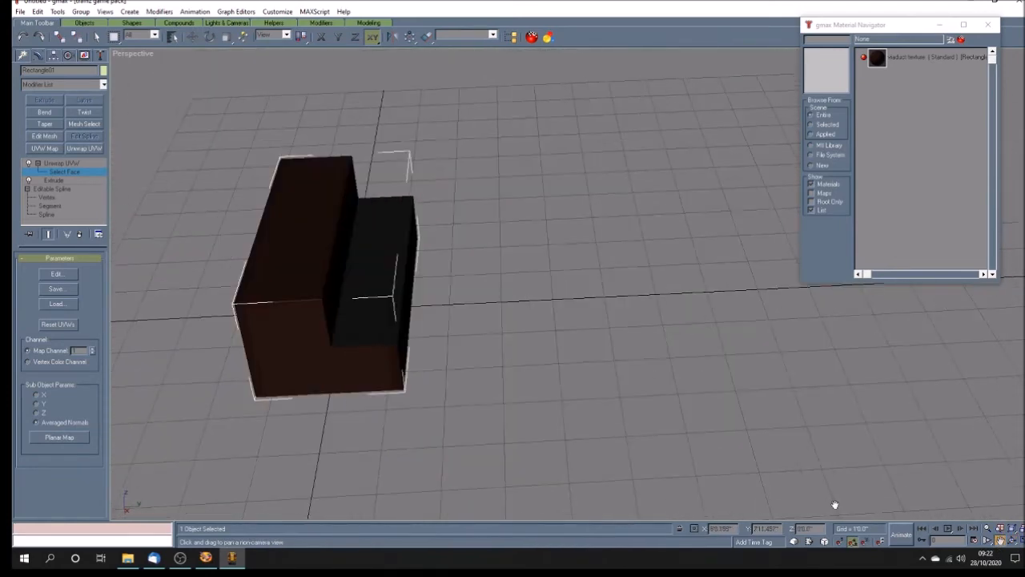
pyautogui.click(1012, 541)
pyautogui.moveTo(478, 332); pyautogui.dragTo(477, 338)
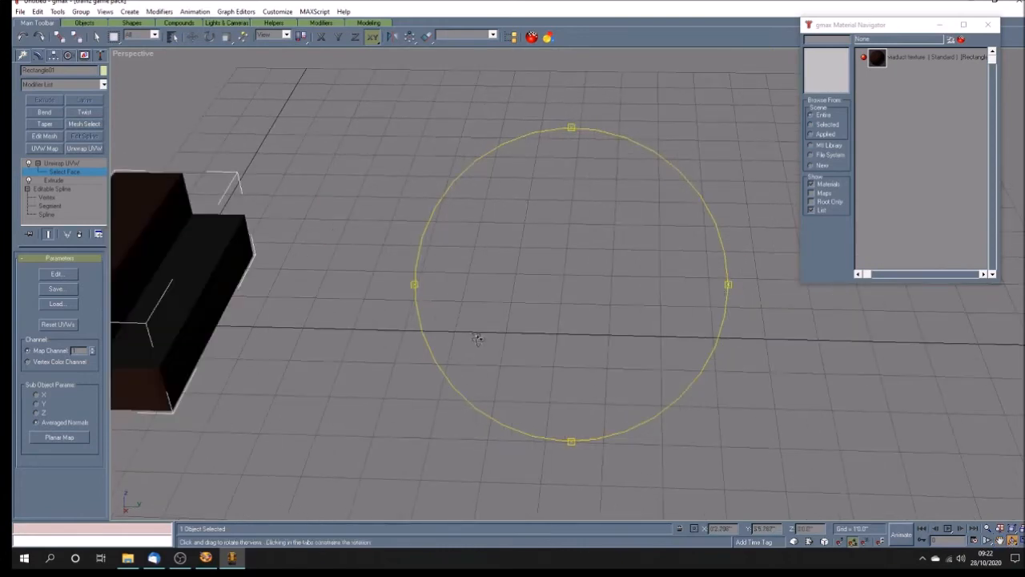
# Leave face selection and add an Edit Mesh modifier on top of the block's Unwrap UVW modifier, expanding its sub-object levels
pyautogui.click(1001, 540)
pyautogui.moveTo(238, 331); pyautogui.dragTo(350, 304)
pyautogui.moveTo(496, 317); pyautogui.dragTo(438, 329)
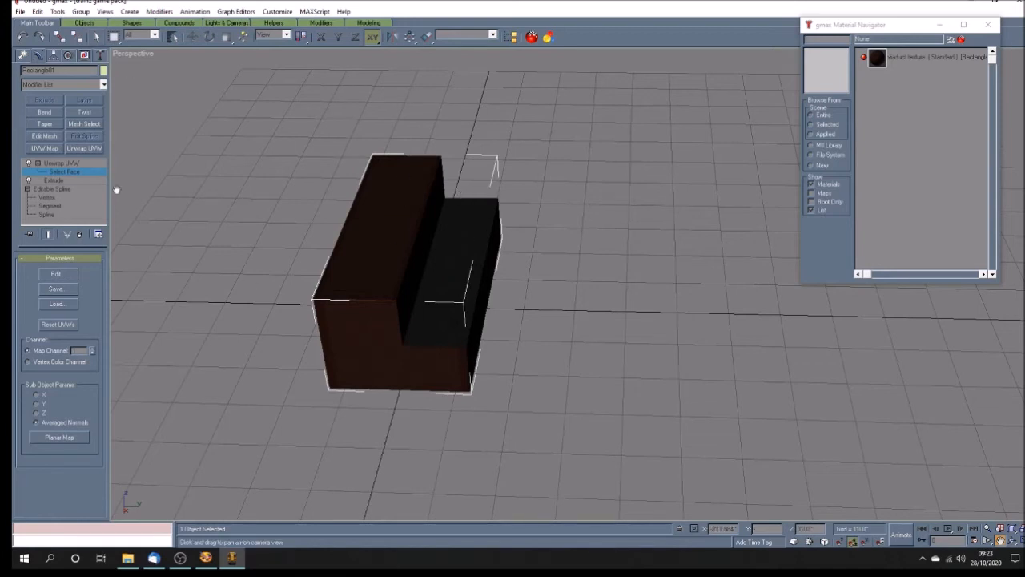
pyautogui.click(85, 164)
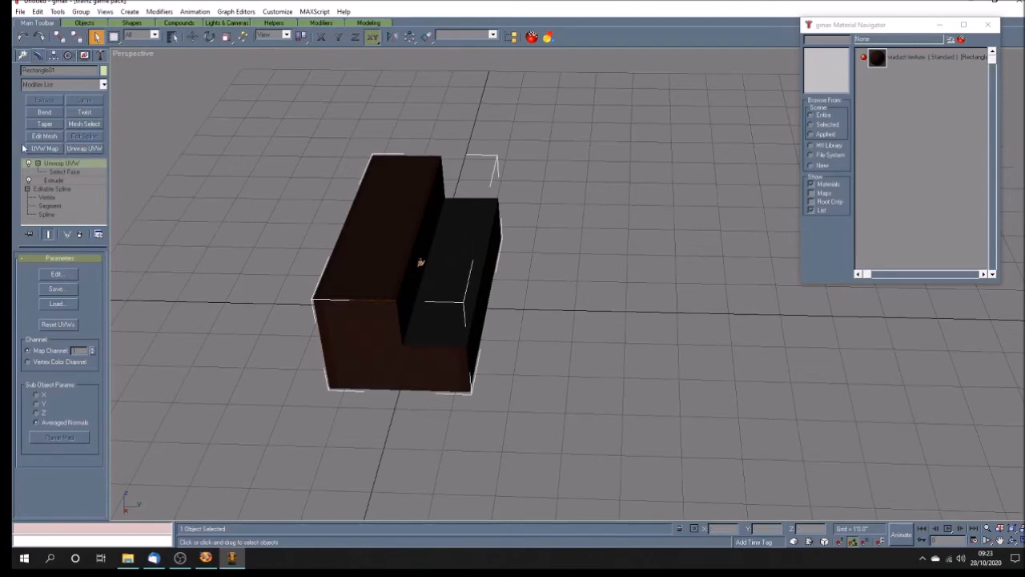
pyautogui.click(23, 55)
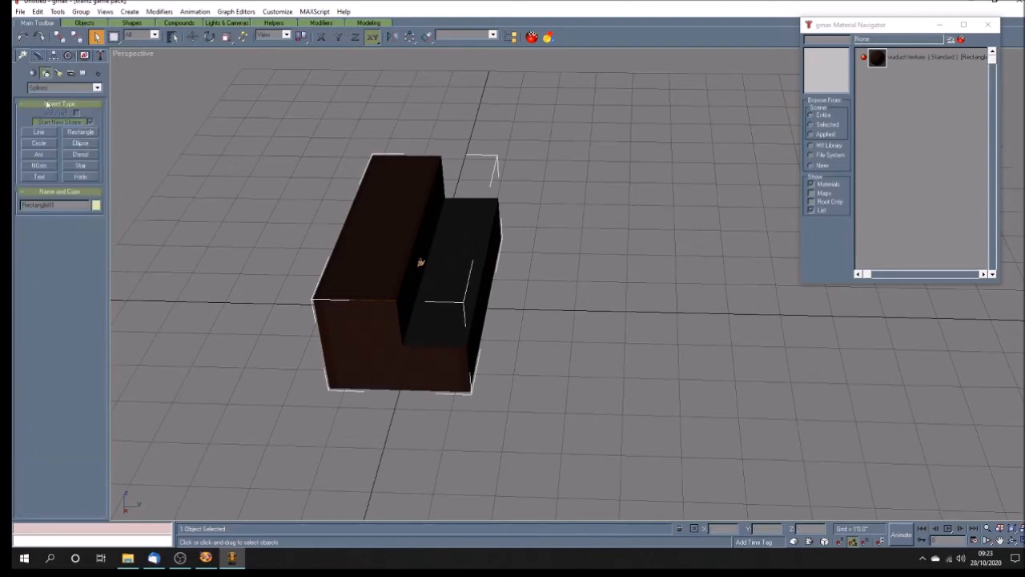
pyautogui.click(38, 56)
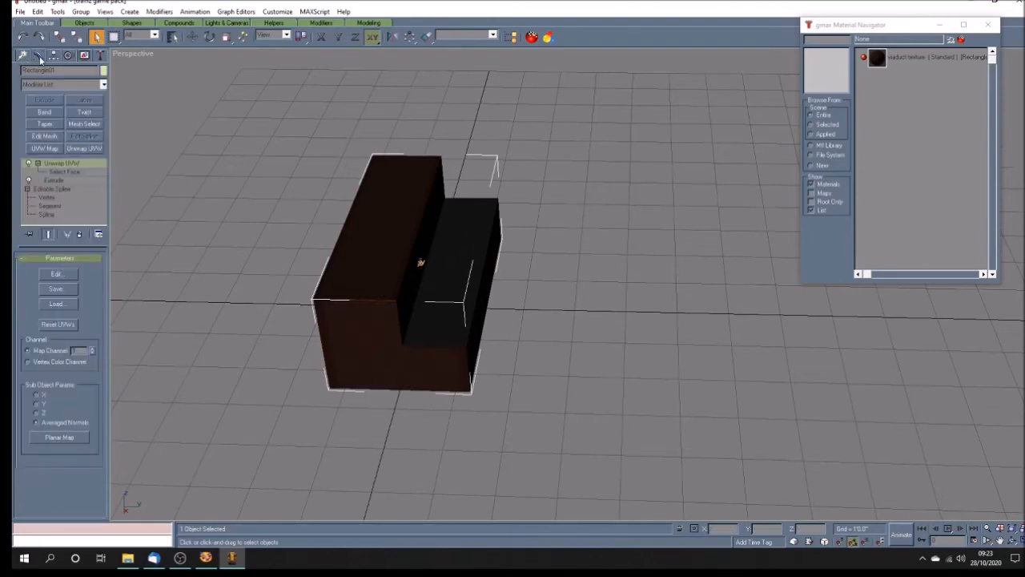
pyautogui.click(44, 136)
pyautogui.click(38, 164)
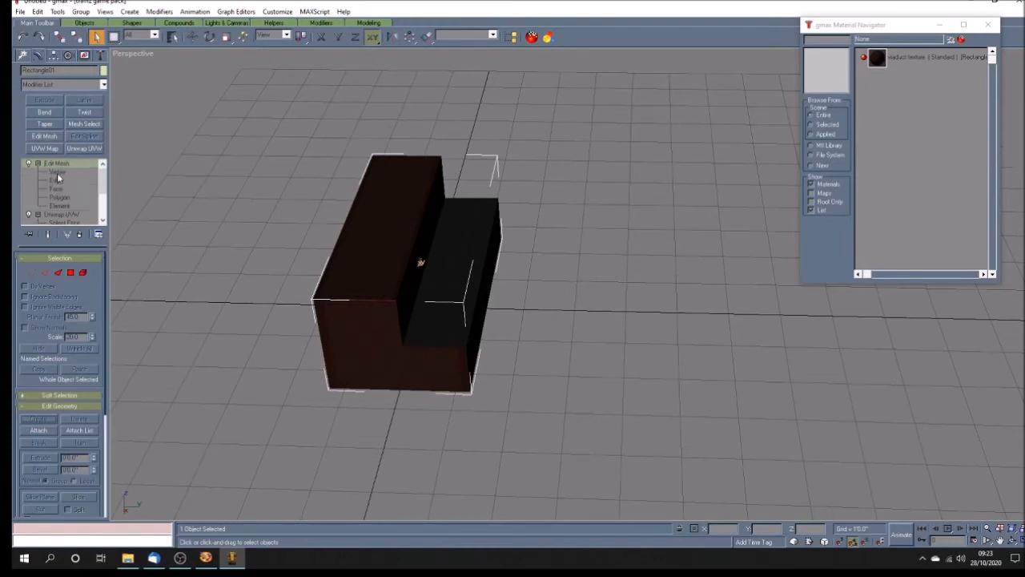
# Select the four Edit Mesh vertices of the lower ledge's outer side face and activate non-uniform scaling
pyautogui.click(56, 172)
pyautogui.moveTo(492, 189); pyautogui.dragTo(530, 276)
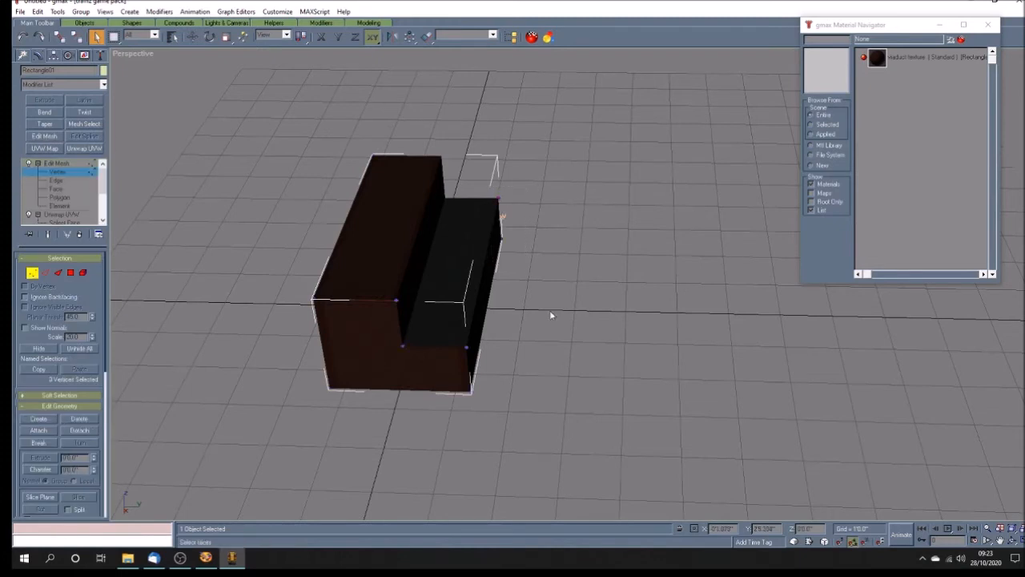
pyautogui.moveTo(455, 335); pyautogui.dragTo(493, 407)
pyautogui.moveTo(226, 37); pyautogui.dragTo(227, 72)
pyautogui.click(338, 37)
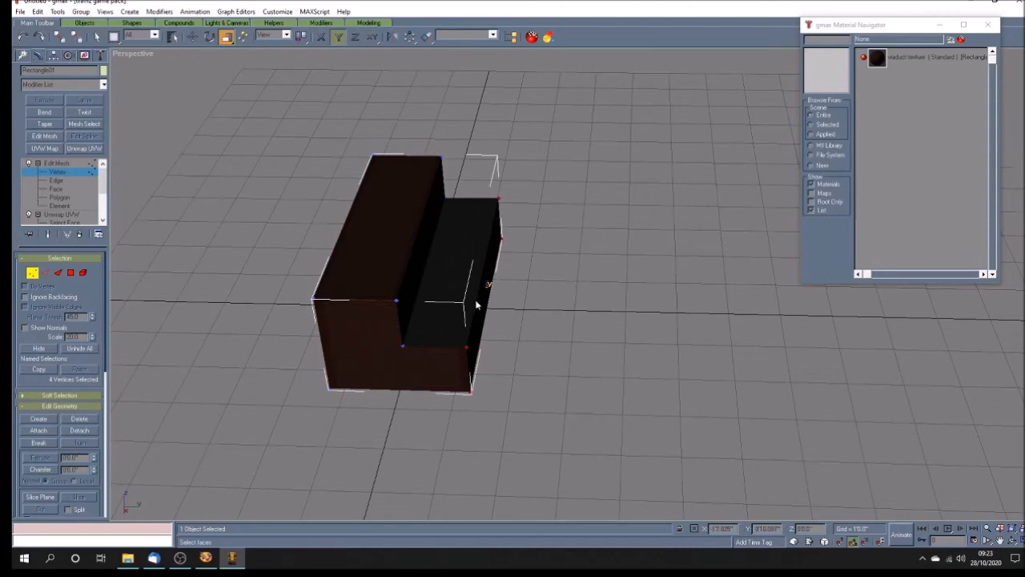
# In the Top view, scale the selected ledge vertices inward along X only, shortening the outer edge to about half its length
pyautogui.click(1020, 541)
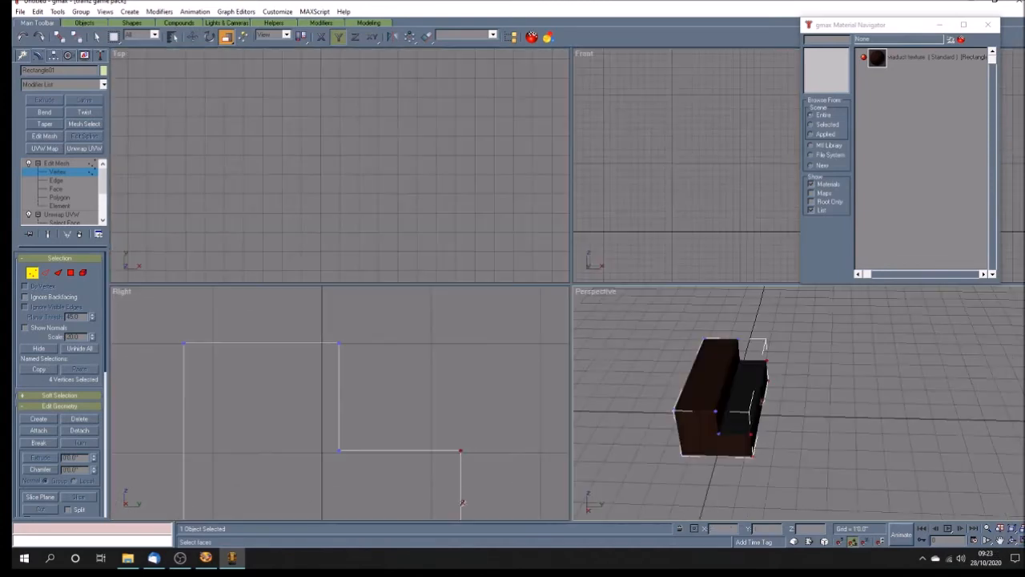
pyautogui.click(1000, 541)
pyautogui.moveTo(277, 206); pyautogui.dragTo(338, 190)
pyautogui.scroll(8, 338, 190)
pyautogui.moveTo(250, 115); pyautogui.dragTo(345, 217)
pyautogui.click(226, 38)
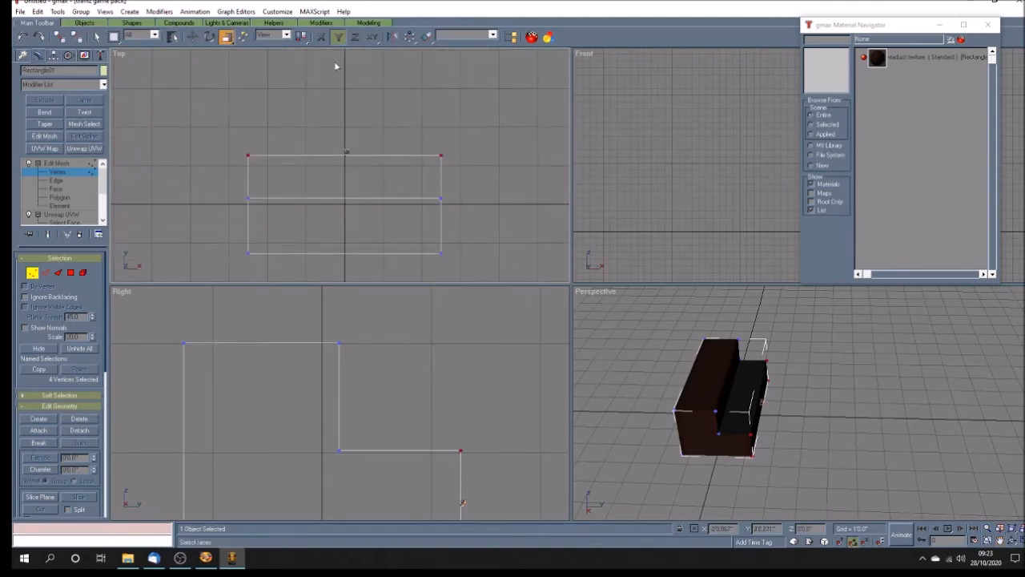
pyautogui.press('F5')
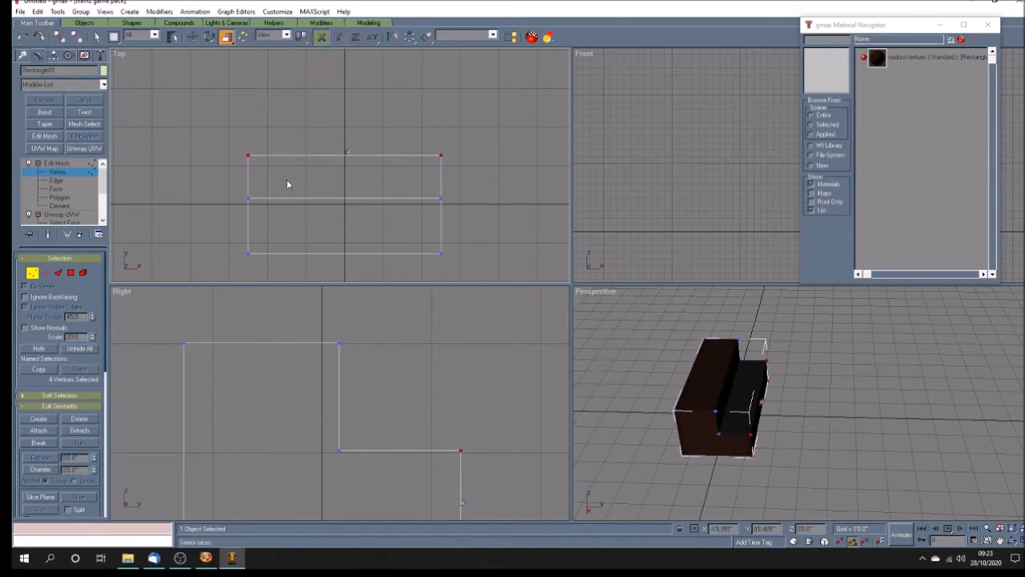
pyautogui.moveTo(247, 158); pyautogui.dragTo(501, 171)
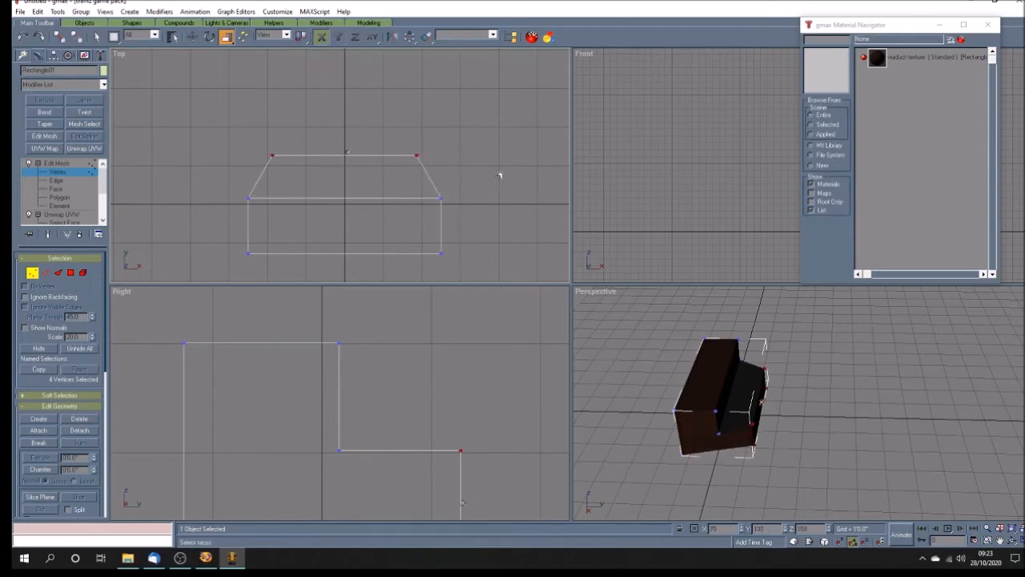
pyautogui.moveTo(359, 155); pyautogui.dragTo(355, 190)
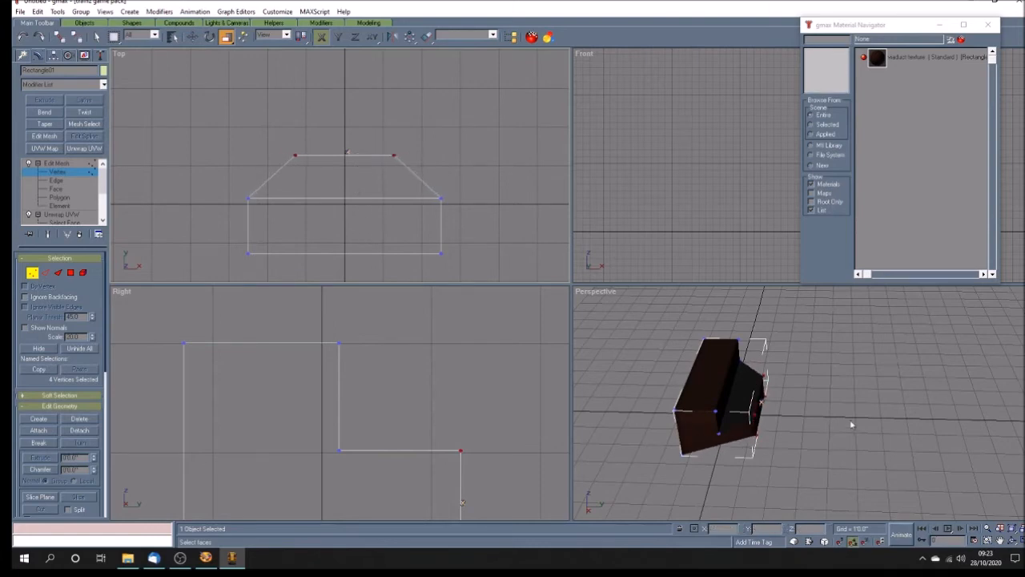
# Show the tapered block in a maximized Perspective view and add a second Unwrap UVW modifier above Edit Mesh
pyautogui.click(1000, 541)
pyautogui.moveTo(671, 431)
pyautogui.mouseDown()
pyautogui.moveTo(707, 409)
pyautogui.moveTo(667, 418)
pyautogui.mouseUp()
pyautogui.click(1022, 540)
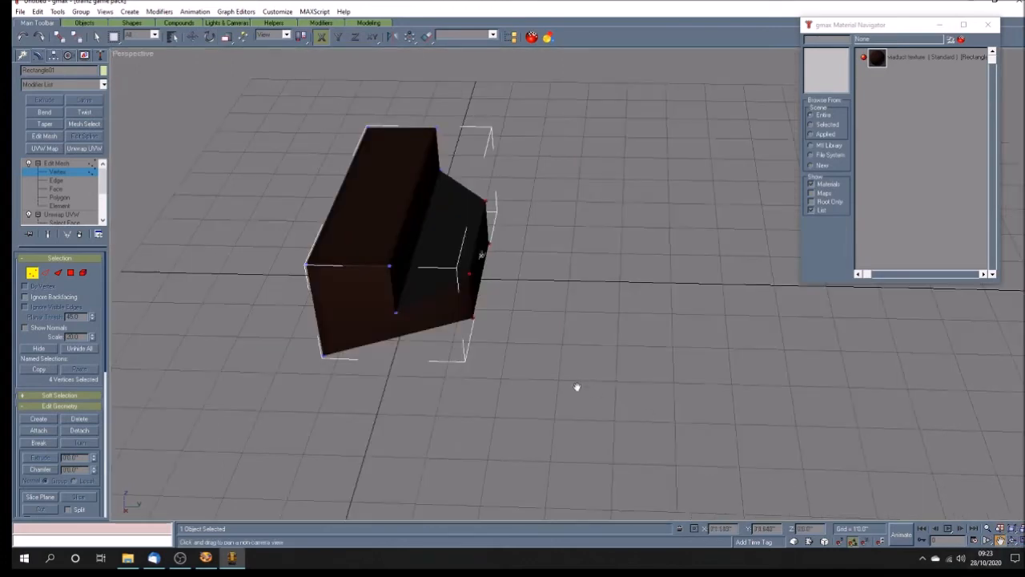
pyautogui.moveTo(443, 303); pyautogui.dragTo(439, 334)
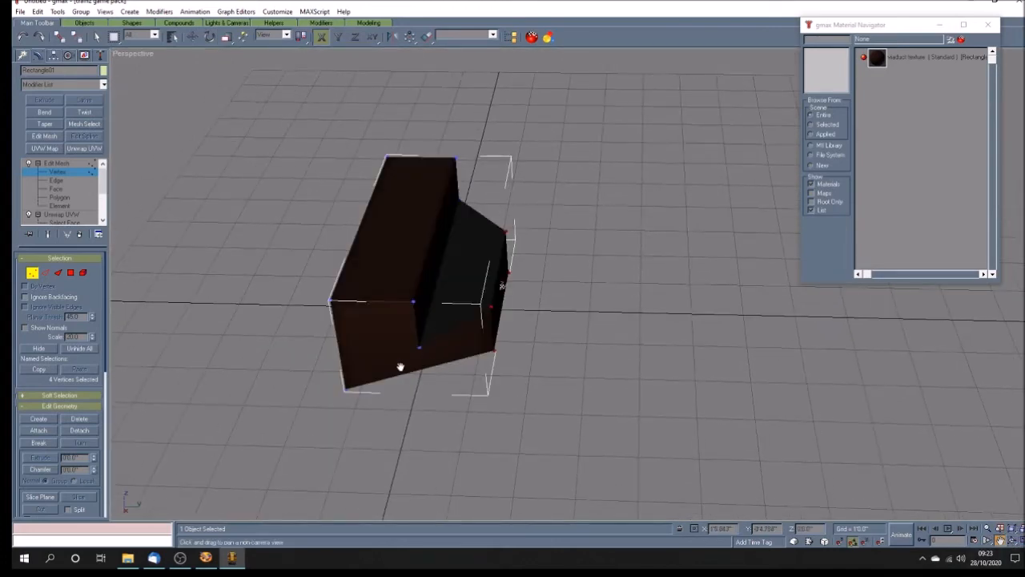
pyautogui.click(57, 164)
pyautogui.click(77, 149)
pyautogui.click(43, 164)
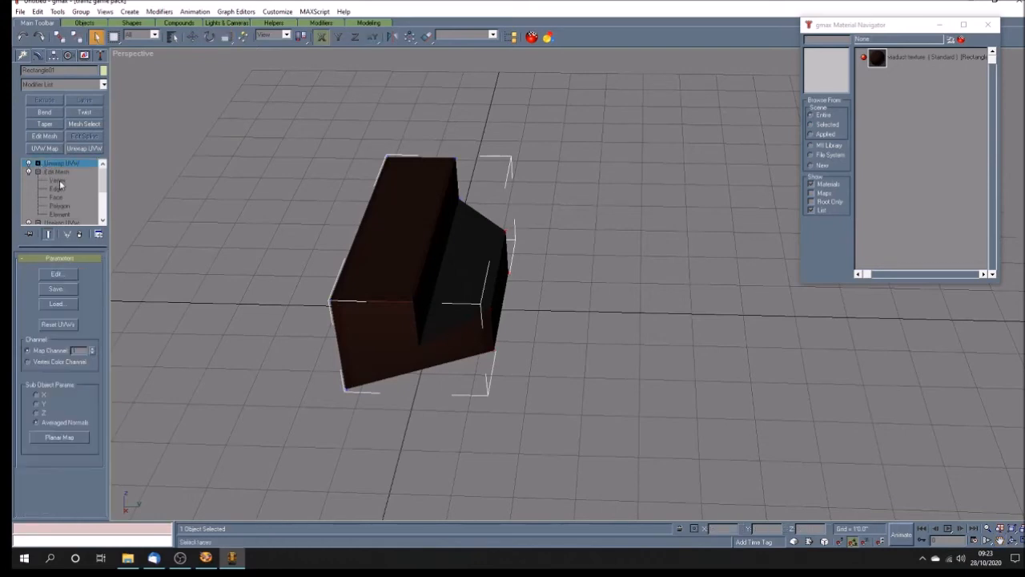
pyautogui.click(37, 164)
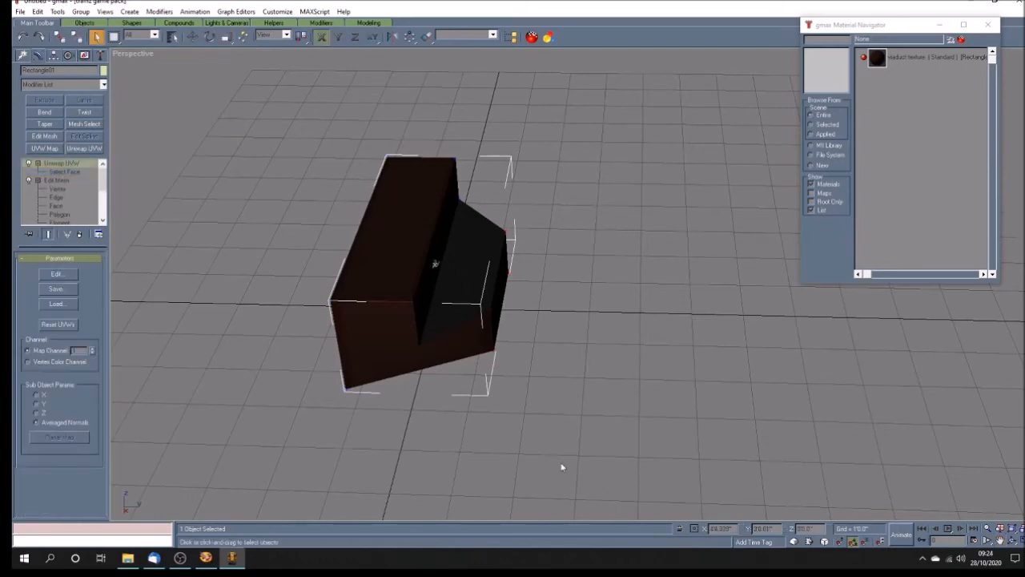
# Select the block's L-shaped end face and open it for UV editing, keeping the editor window clear of the model
pyautogui.click(382, 344)
pyautogui.click(78, 172)
pyautogui.click(367, 339)
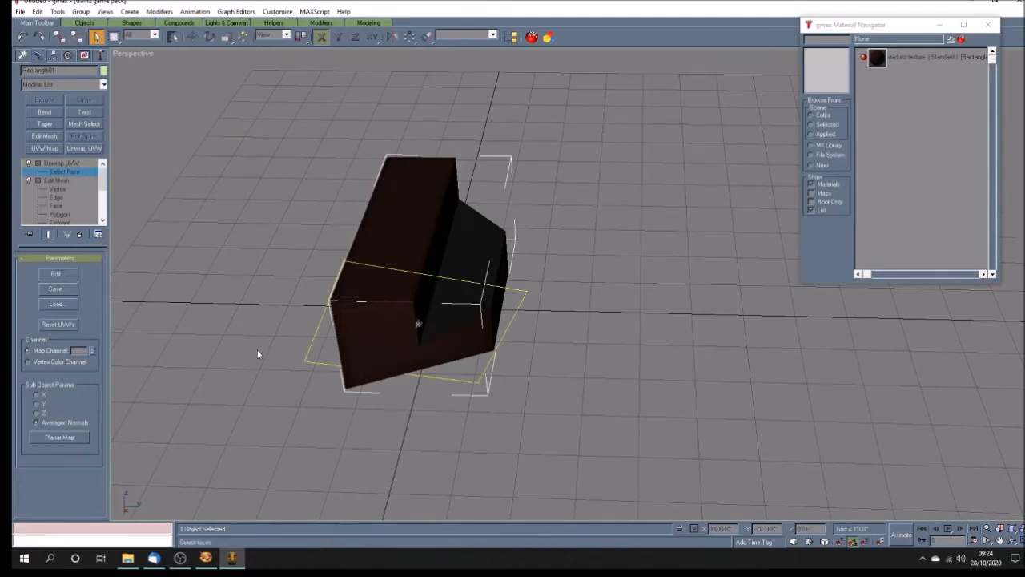
pyautogui.click(56, 273)
pyautogui.click(532, 406)
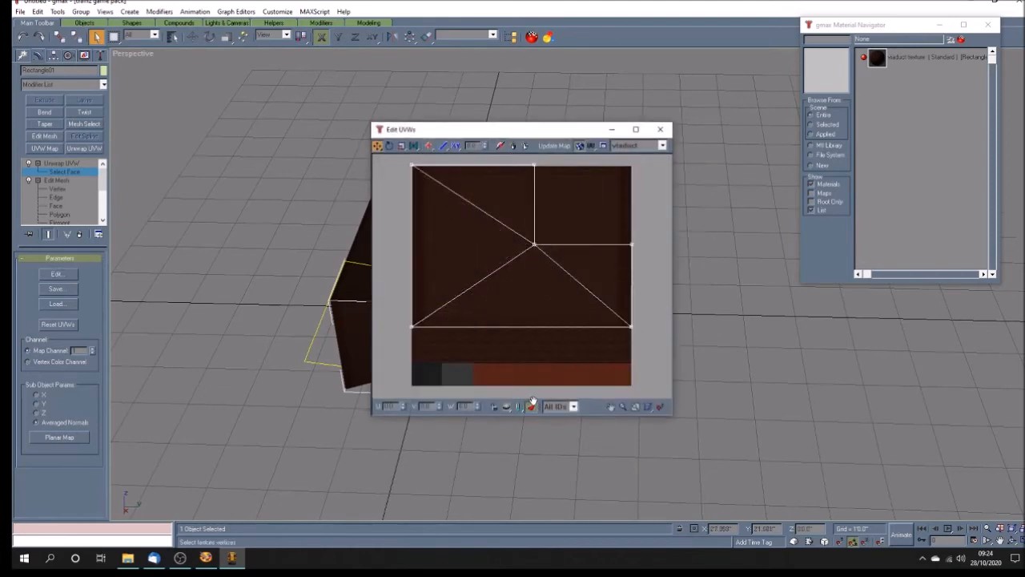
pyautogui.moveTo(505, 137); pyautogui.dragTo(687, 137)
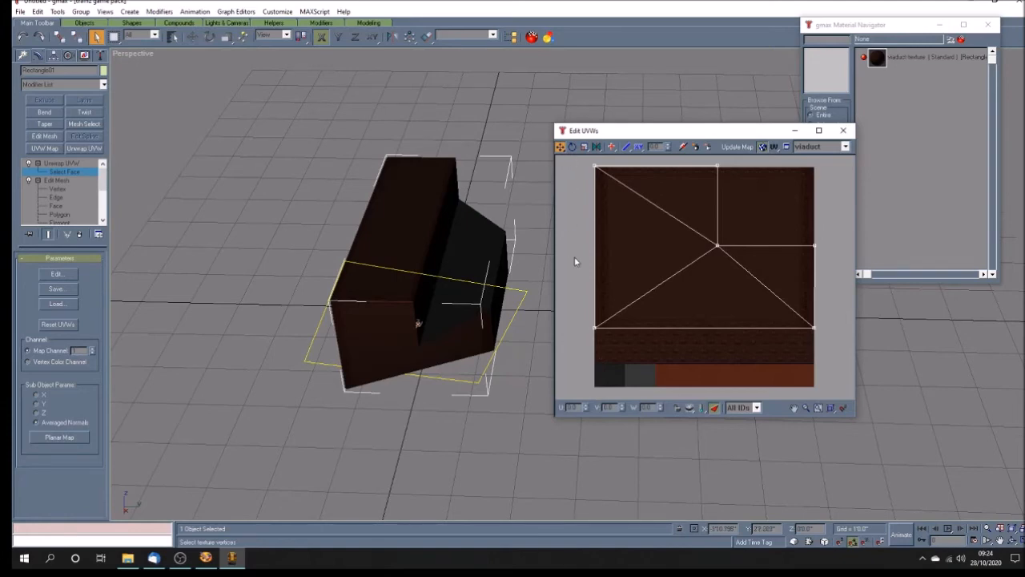
# Rotate all of the end face's UV vertices clockwise so the texture runs at an angle across the face
pyautogui.click(572, 147)
pyautogui.moveTo(586, 162); pyautogui.dragTo(831, 350)
pyautogui.moveTo(601, 328); pyautogui.dragTo(591, 306)
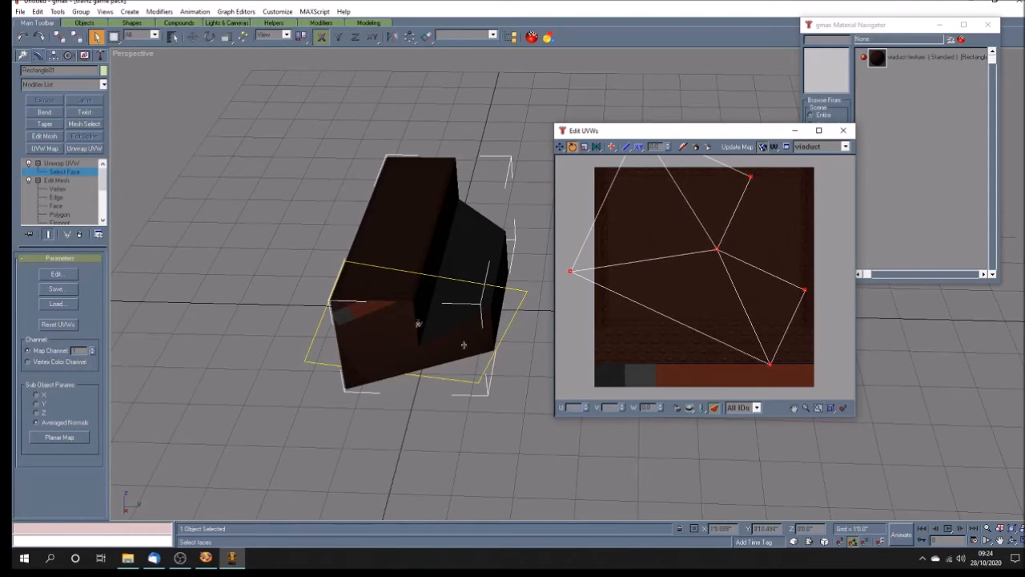
# Scale the end face's UVs down and back up to slightly below their rotated size, close the UV editor and deselect the block
pyautogui.click(585, 147)
pyautogui.moveTo(753, 174); pyautogui.dragTo(725, 238)
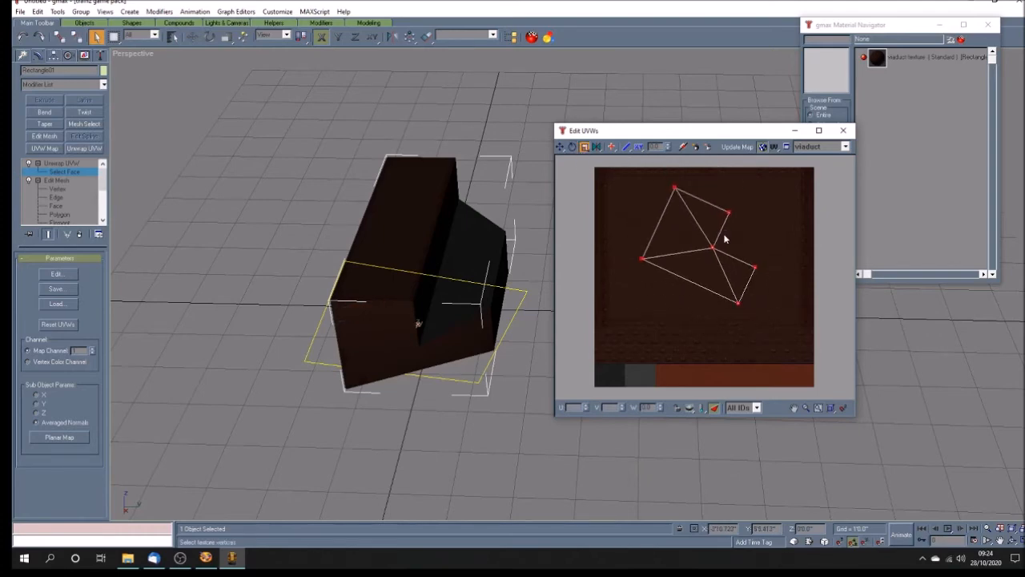
pyautogui.moveTo(729, 213); pyautogui.dragTo(770, 164)
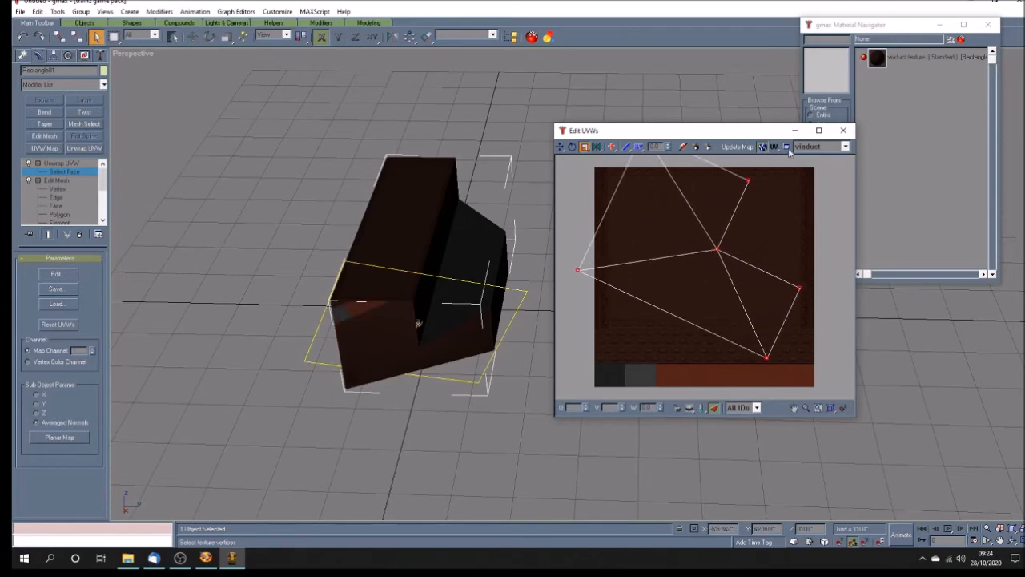
pyautogui.click(842, 130)
pyautogui.click(60, 163)
pyautogui.click(556, 382)
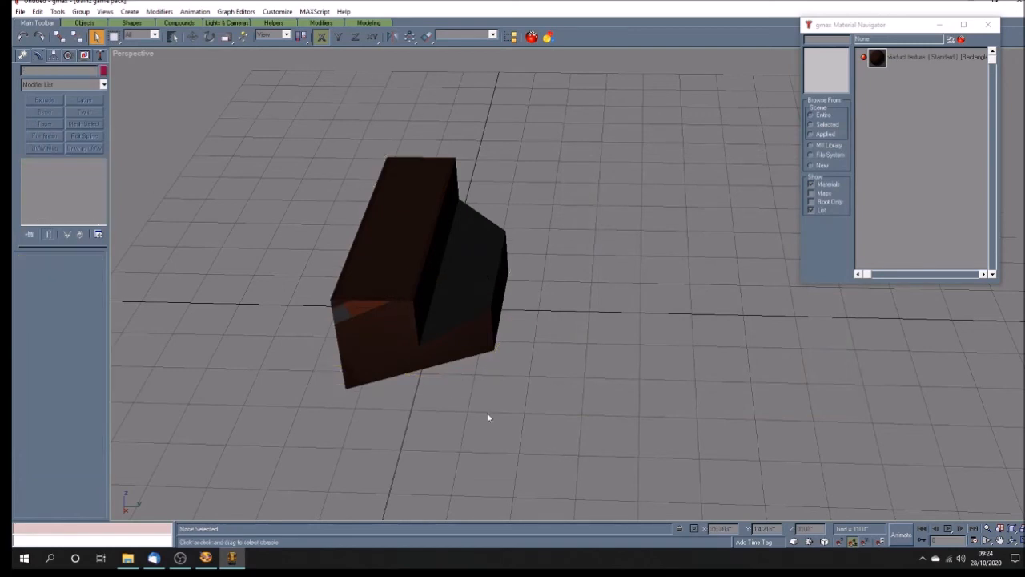
# Reselect the block at object level and clone it onto the empty grid area beside its ledge side
pyautogui.click(382, 335)
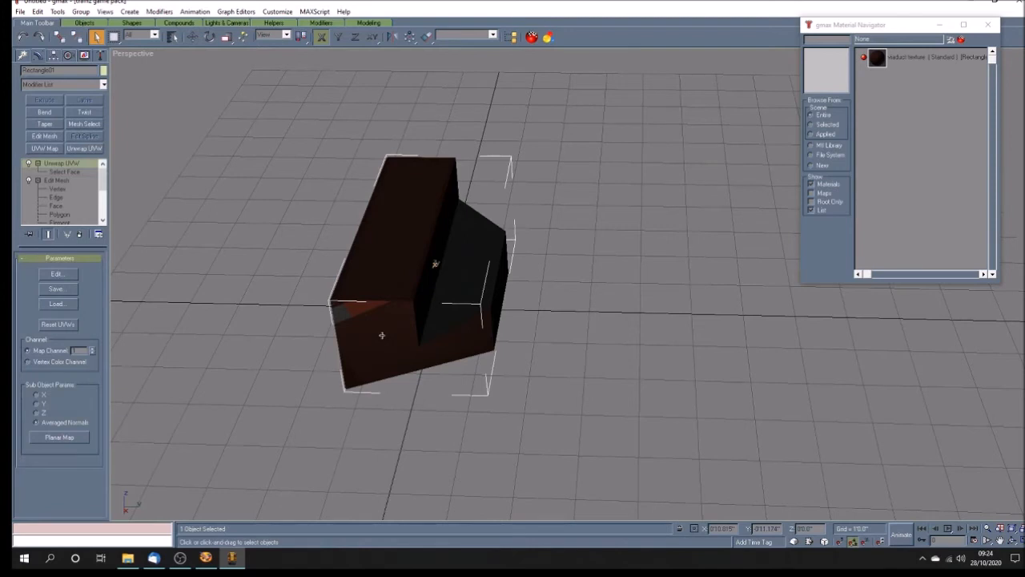
pyautogui.click(65, 171)
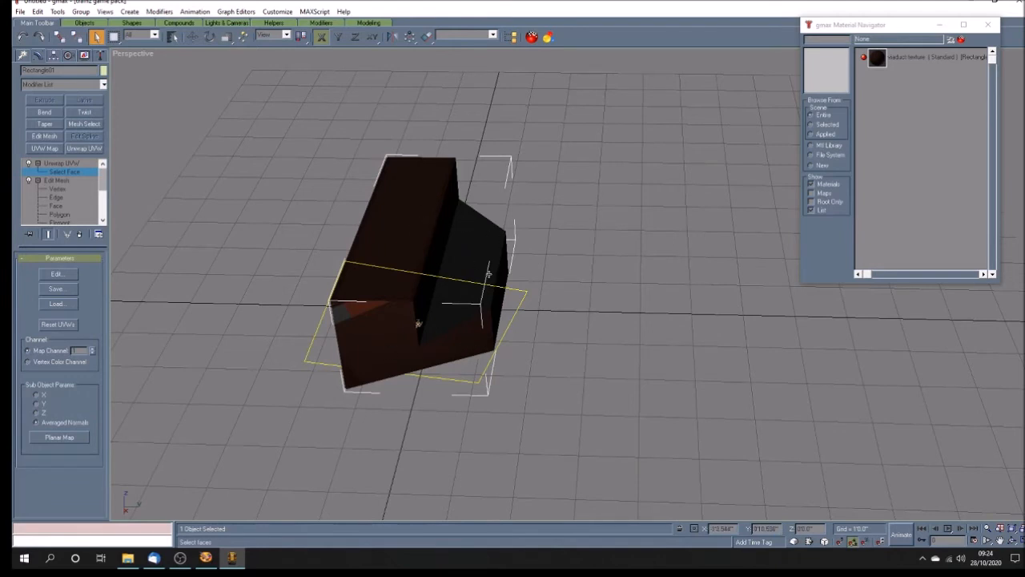
pyautogui.click(88, 167)
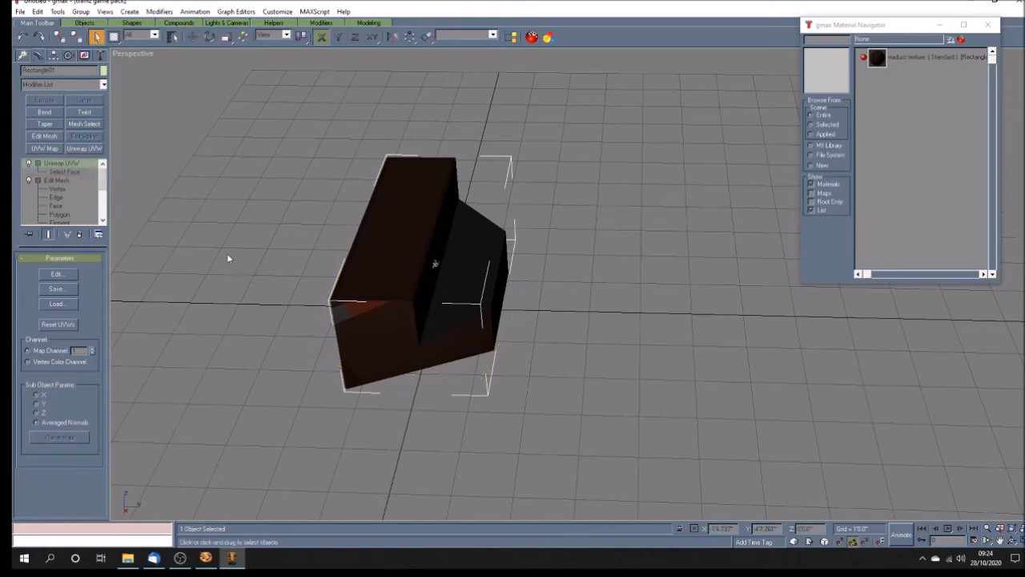
pyautogui.click(101, 55)
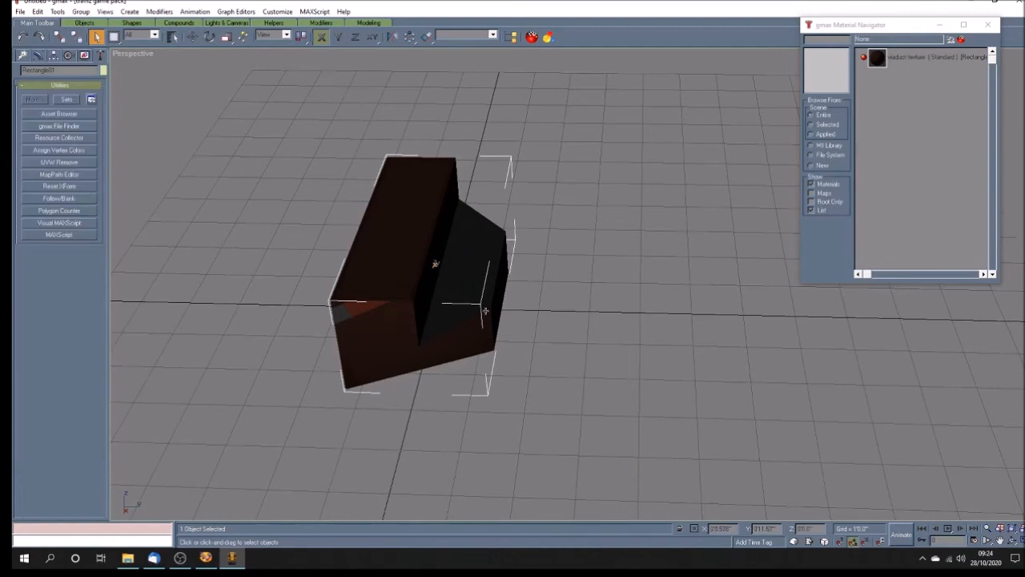
pyautogui.click(192, 36)
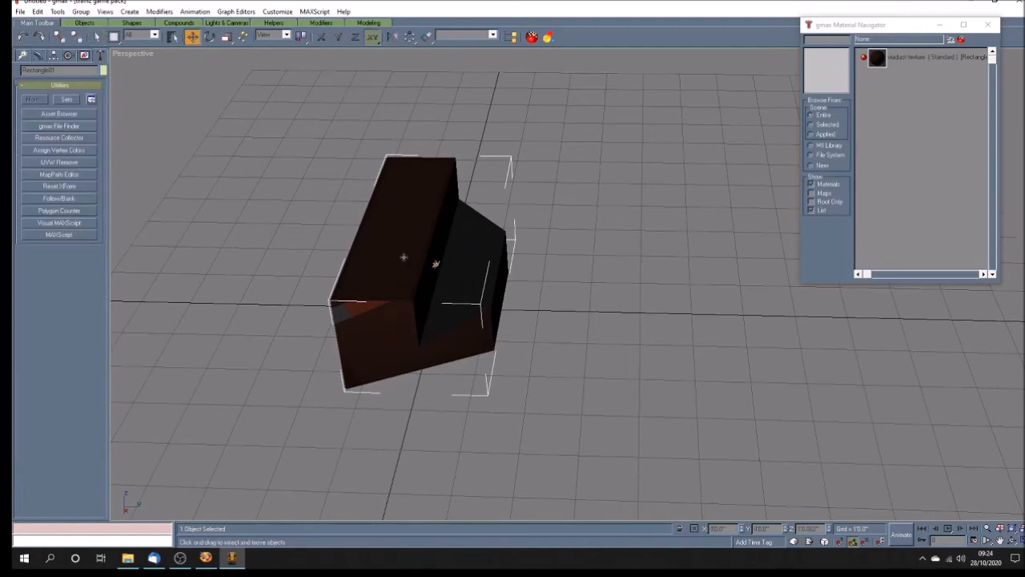
pyautogui.keyDown('shift'); pyautogui.moveTo(435, 264); pyautogui.dragTo(772, 293); pyautogui.keyUp('shift')
pyautogui.click(487, 319)
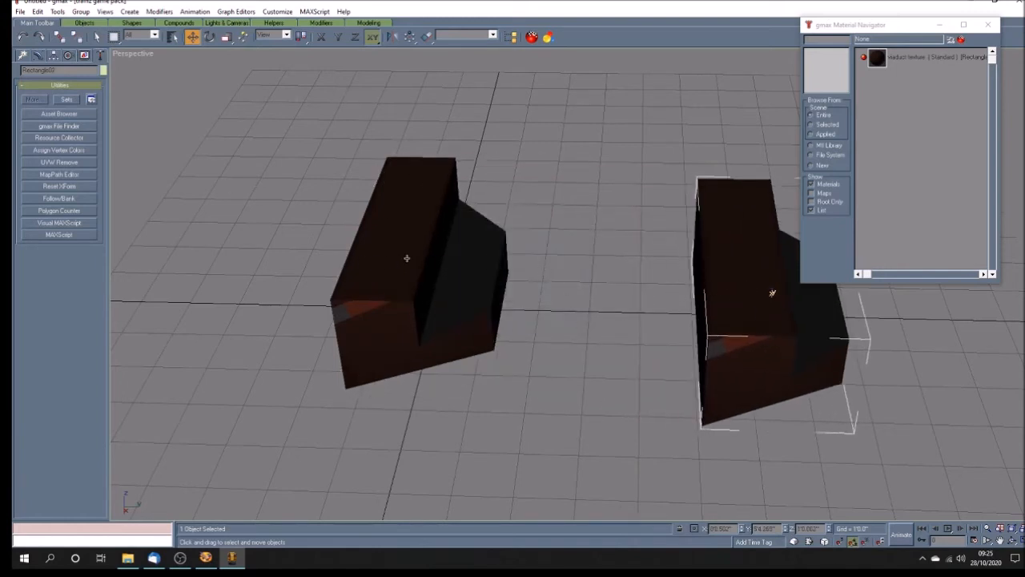
# Select the original block and review its pivot adjustment options and the Reset XForm utility, returning to its modifier stack
pyautogui.click(374, 326)
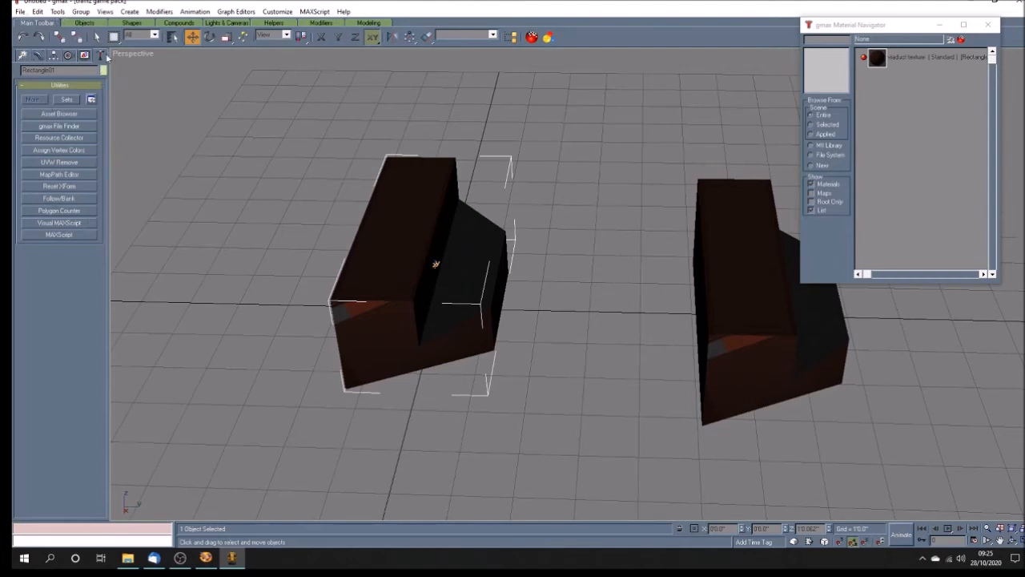
pyautogui.click(23, 55)
pyautogui.click(100, 55)
pyautogui.click(54, 54)
pyautogui.click(59, 122)
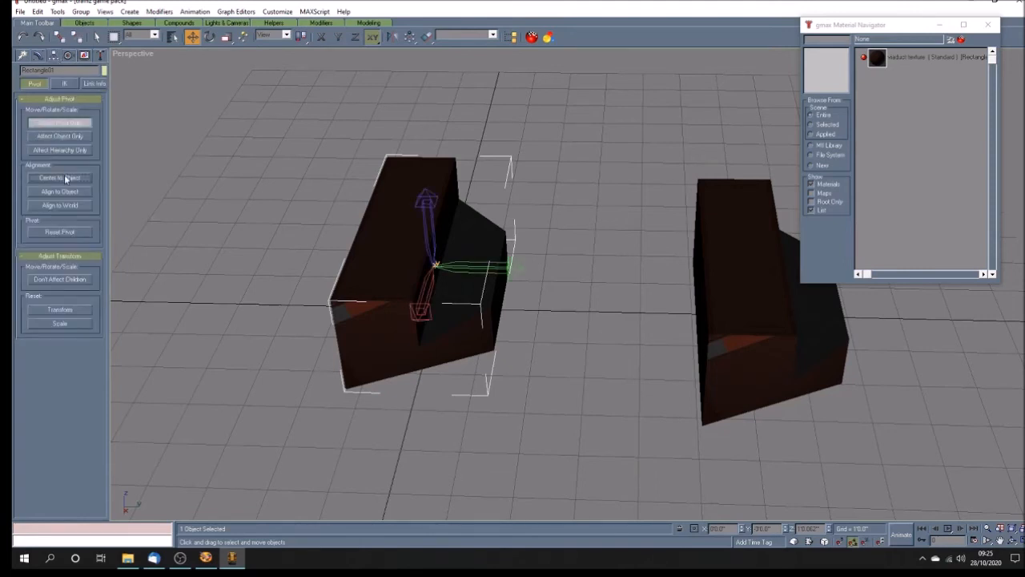
pyautogui.click(76, 123)
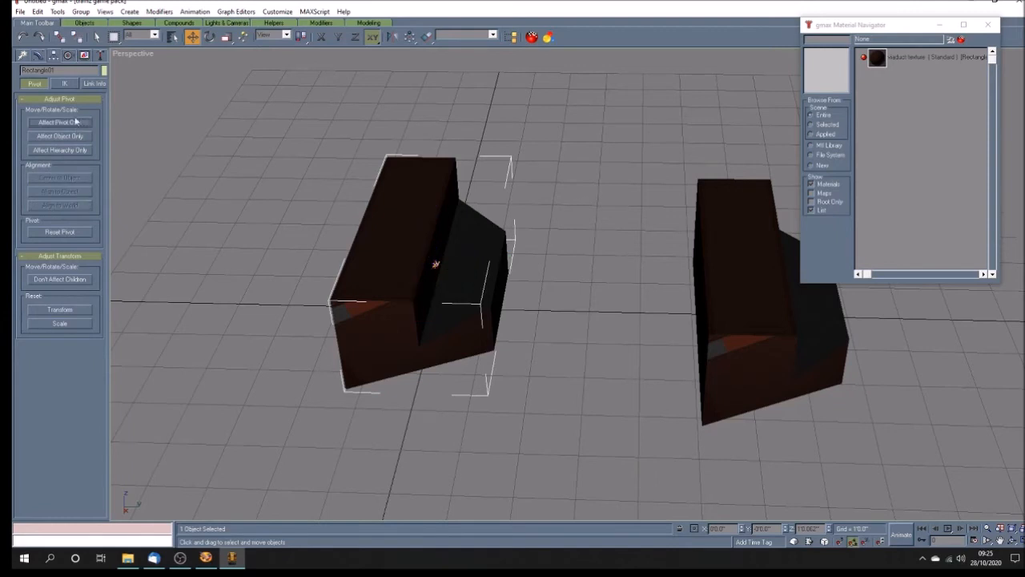
pyautogui.click(100, 56)
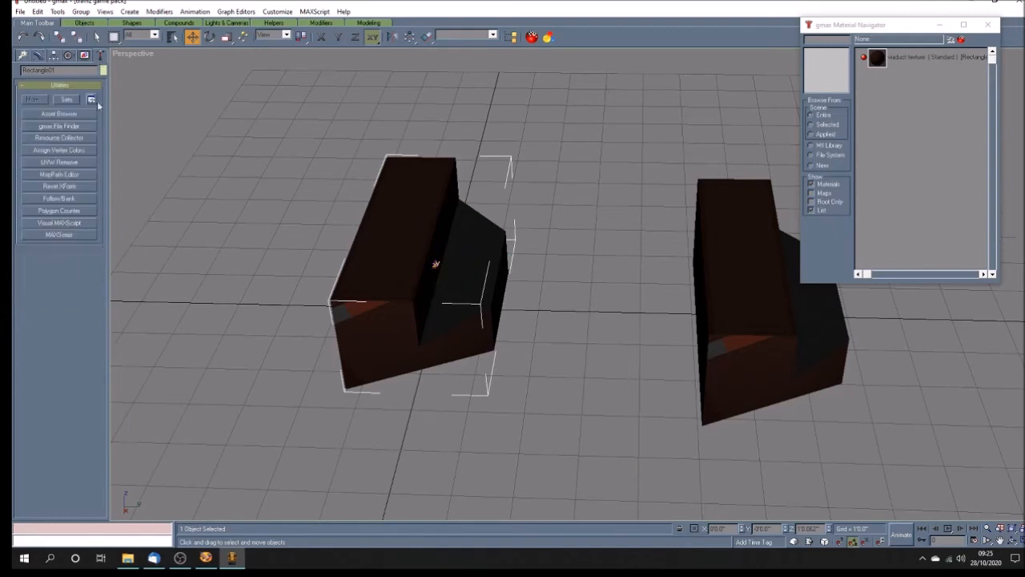
pyautogui.click(80, 187)
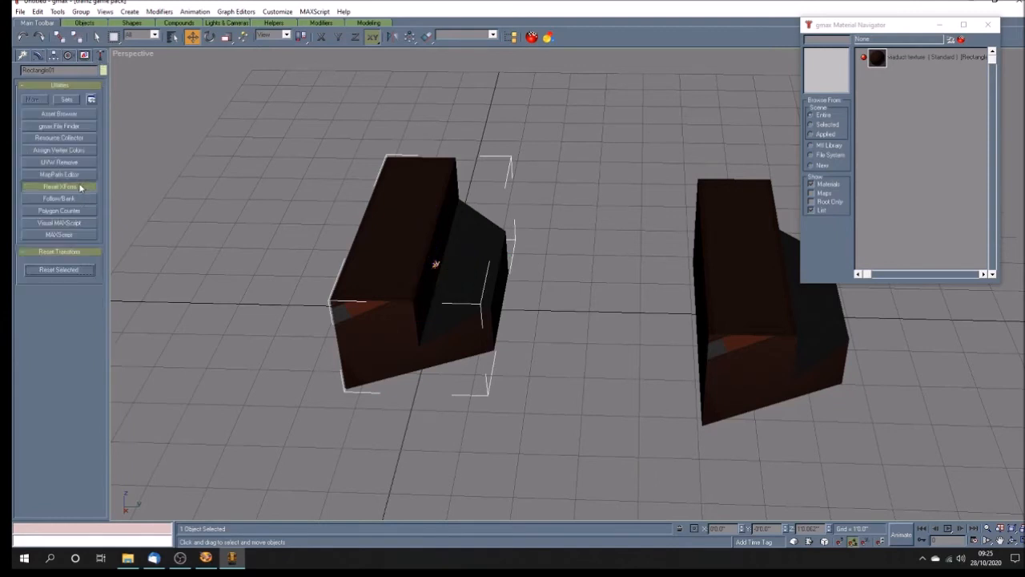
pyautogui.click(38, 57)
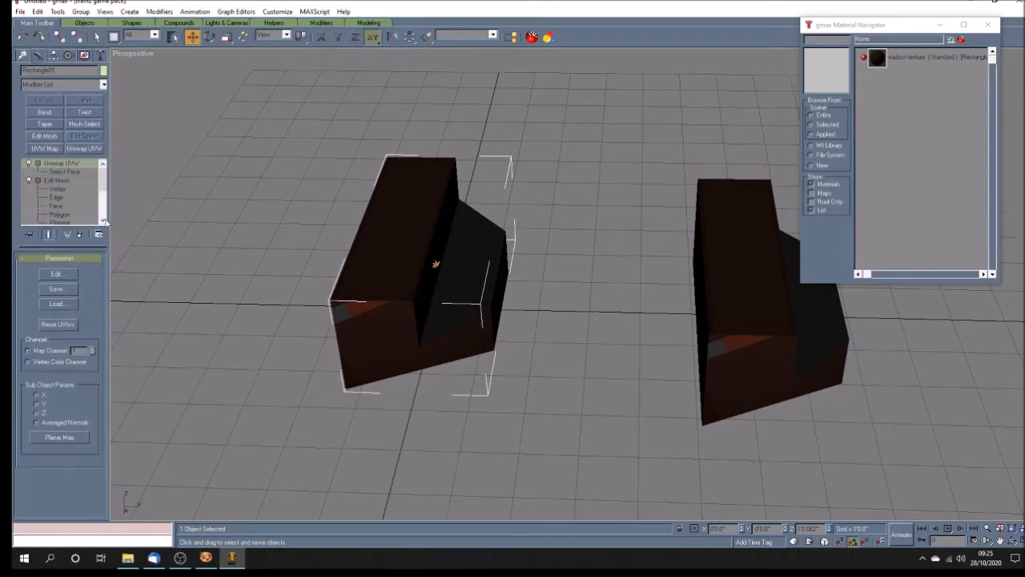
# Apply Reset XForm to the original block and return to its modifier stack
pyautogui.moveTo(102, 182)
pyautogui.mouseDown()
pyautogui.moveTo(103, 220)
pyautogui.moveTo(104, 175)
pyautogui.mouseUp()
pyautogui.click(101, 54)
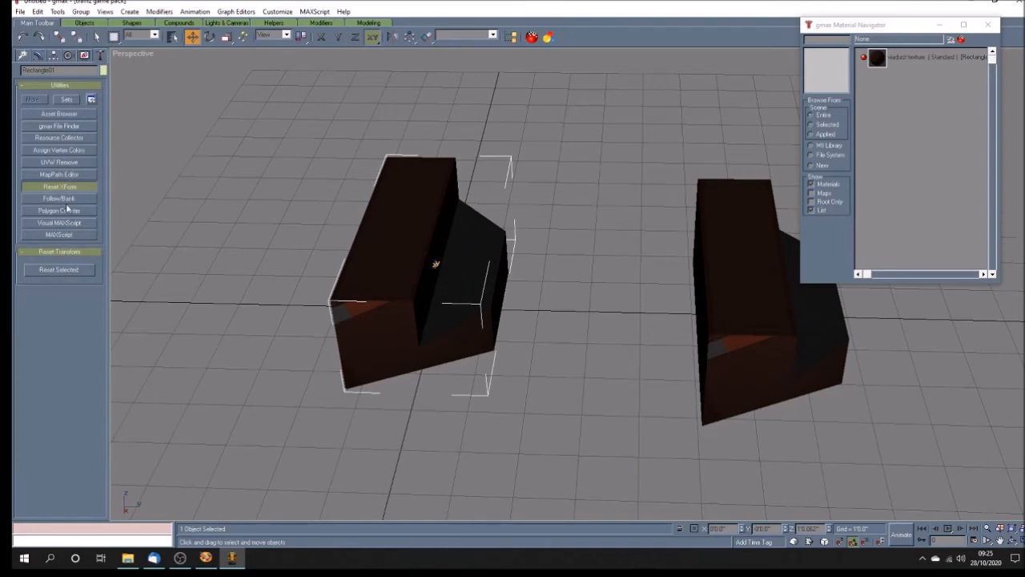
pyautogui.click(73, 272)
pyautogui.click(40, 56)
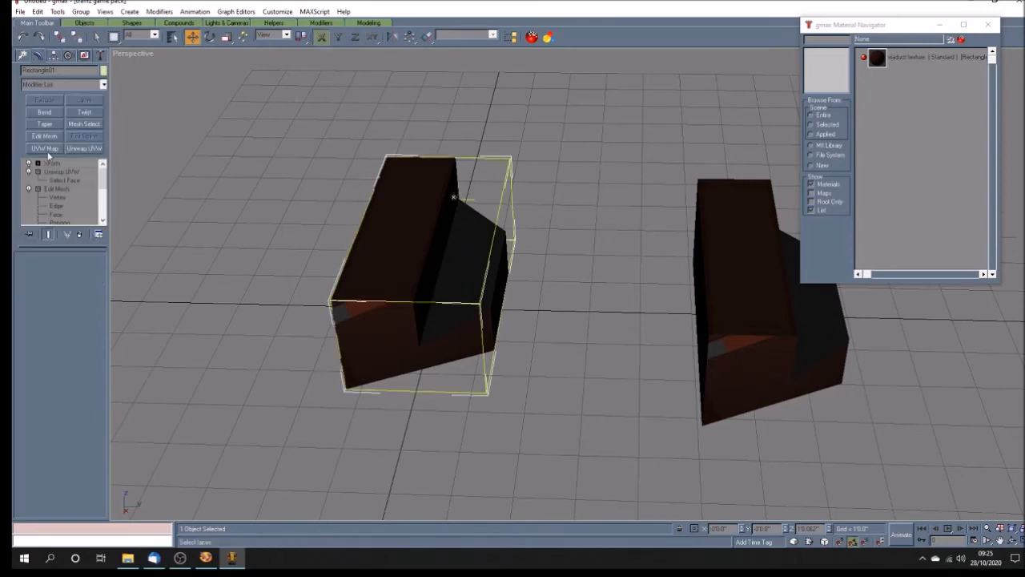
# Collapse the original block's entire modifier stack, including the XForm, and convert the block to an Editable Poly
pyautogui.click(76, 163)
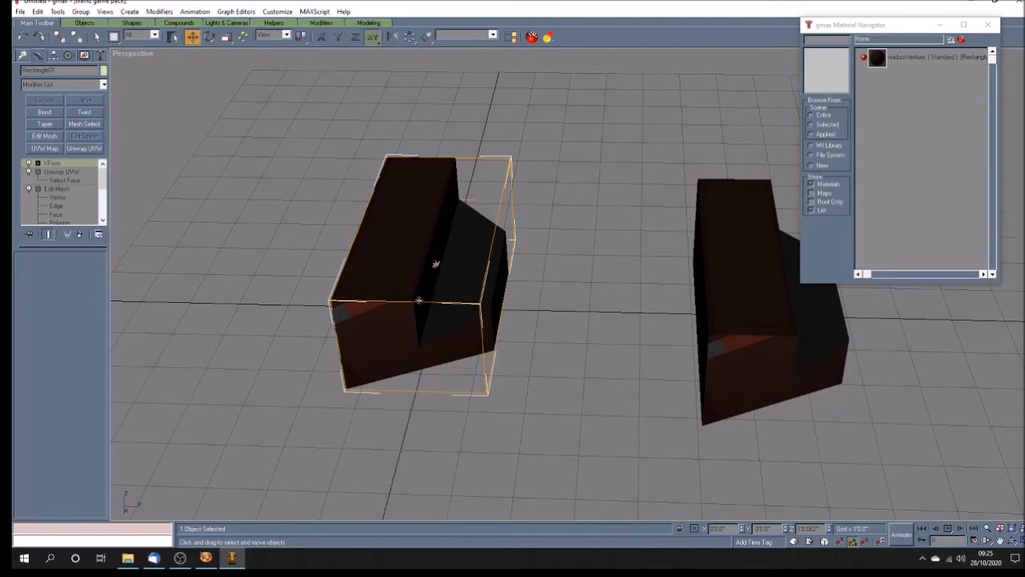
pyautogui.rightClick(76, 165)
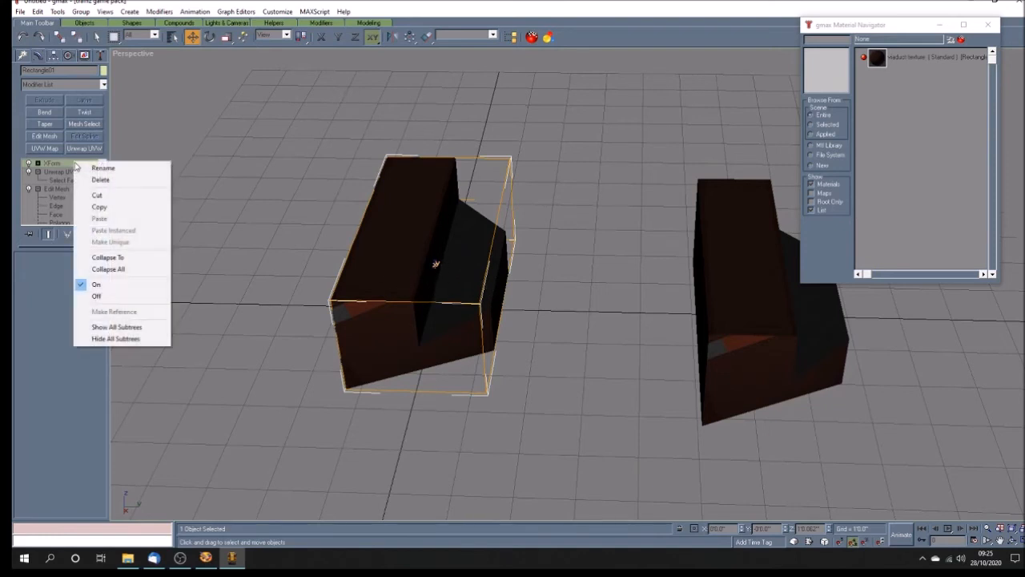
pyautogui.click(126, 269)
pyautogui.rightClick(76, 168)
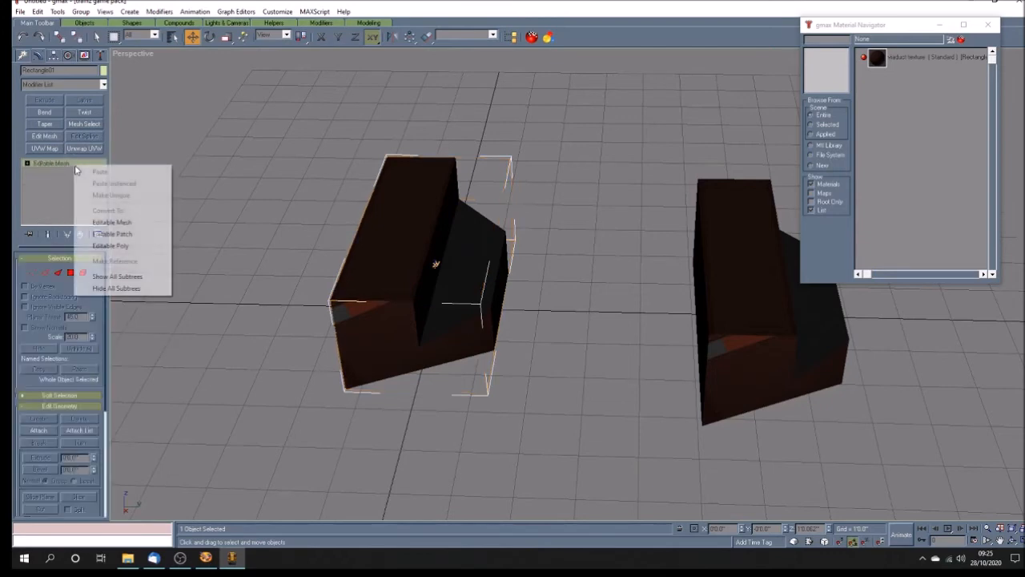
pyautogui.click(110, 245)
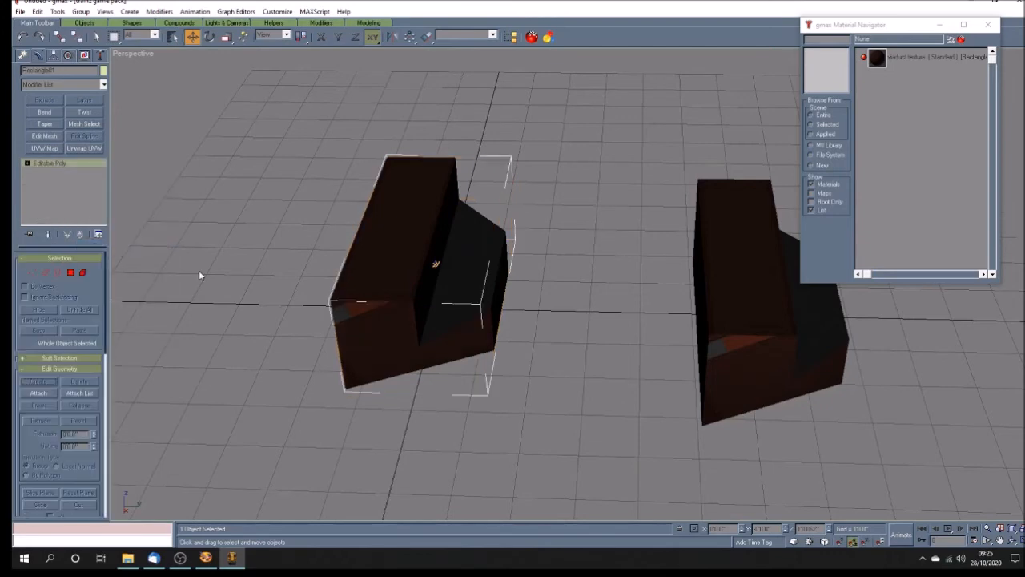
# Add an Unwrap UVW modifier to the original block, select its end face and show only that face's UVs in the UV editor
pyautogui.click(84, 148)
pyautogui.click(62, 171)
pyautogui.click(356, 333)
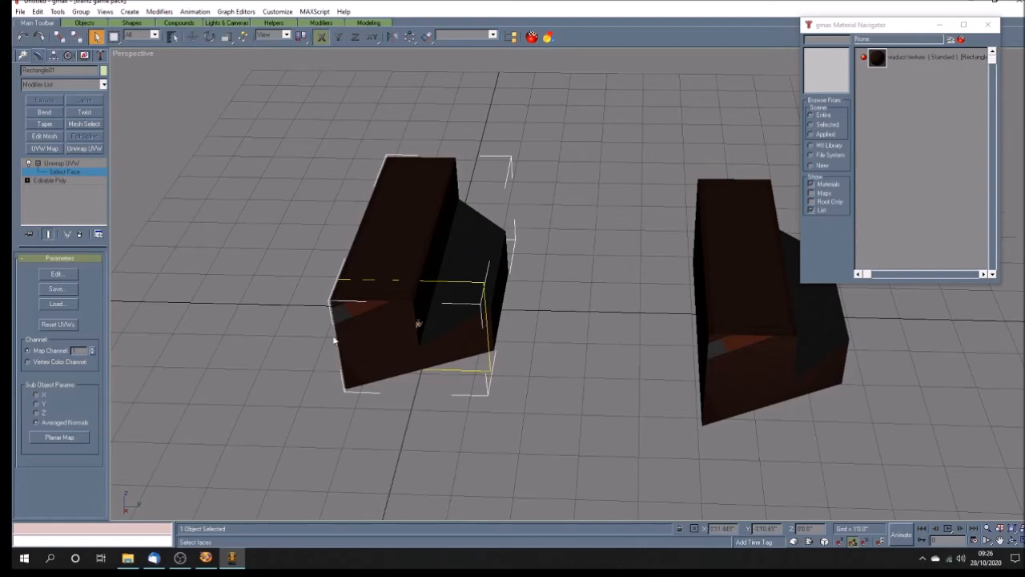
pyautogui.click(56, 274)
pyautogui.moveTo(471, 131); pyautogui.dragTo(657, 132)
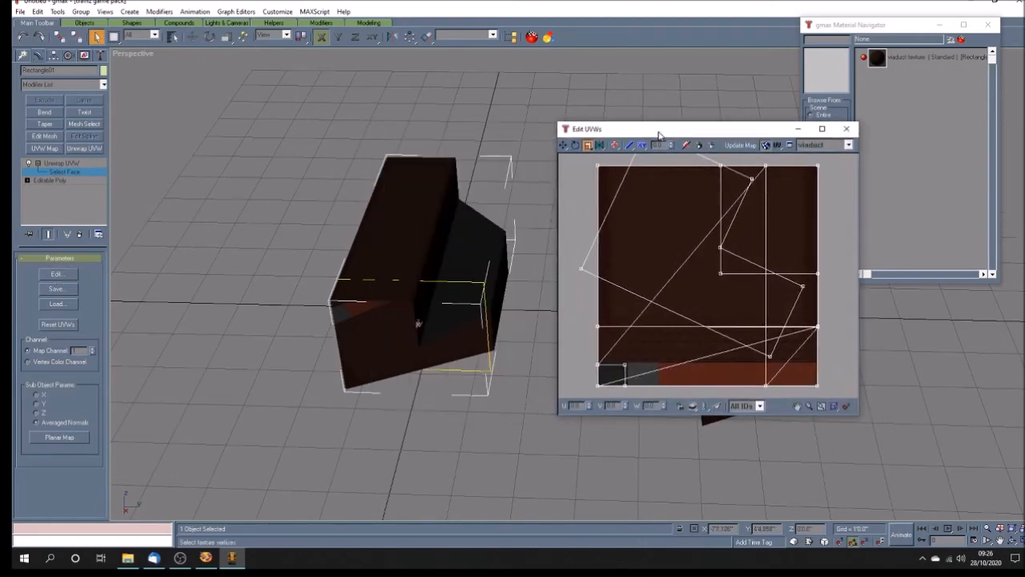
pyautogui.click(716, 406)
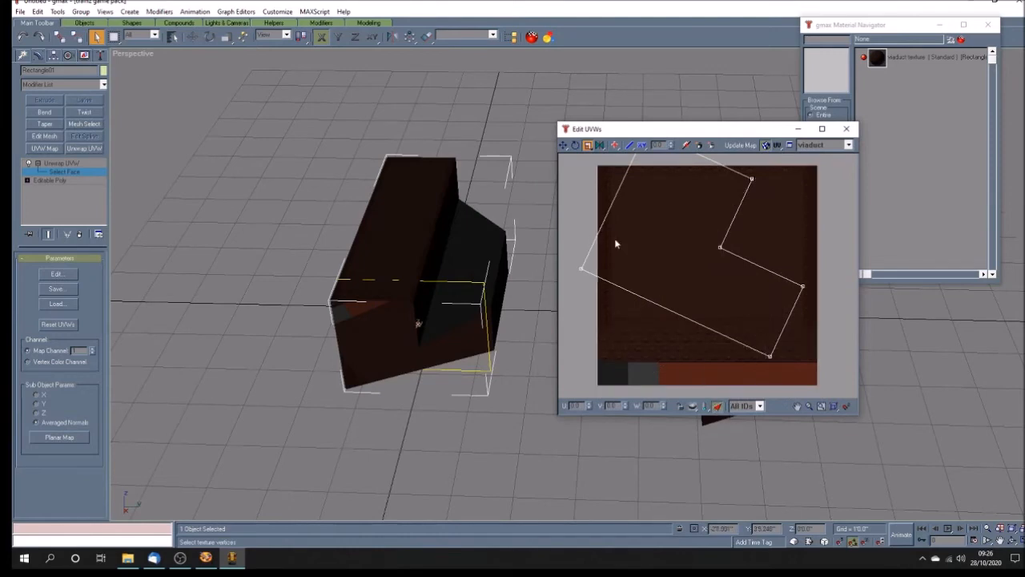
# Rotate all of the end face's UVs upright so they line up squarely with the texture, and close the UV editor
pyautogui.click(575, 145)
pyautogui.scroll(-2, 661, 336)
pyautogui.moveTo(587, 172); pyautogui.dragTo(841, 371)
pyautogui.moveTo(632, 272); pyautogui.dragTo(633, 297)
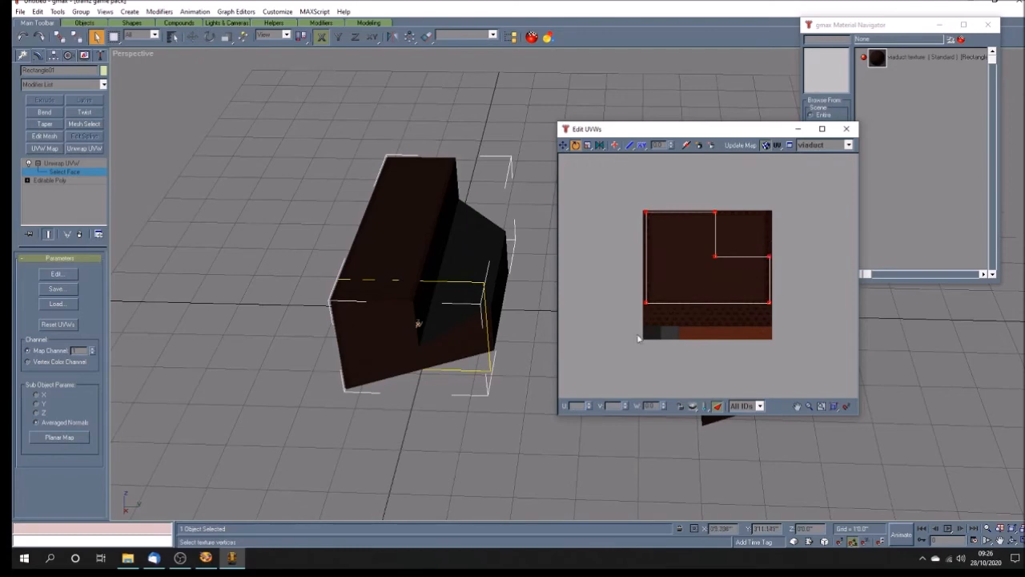
pyautogui.click(845, 128)
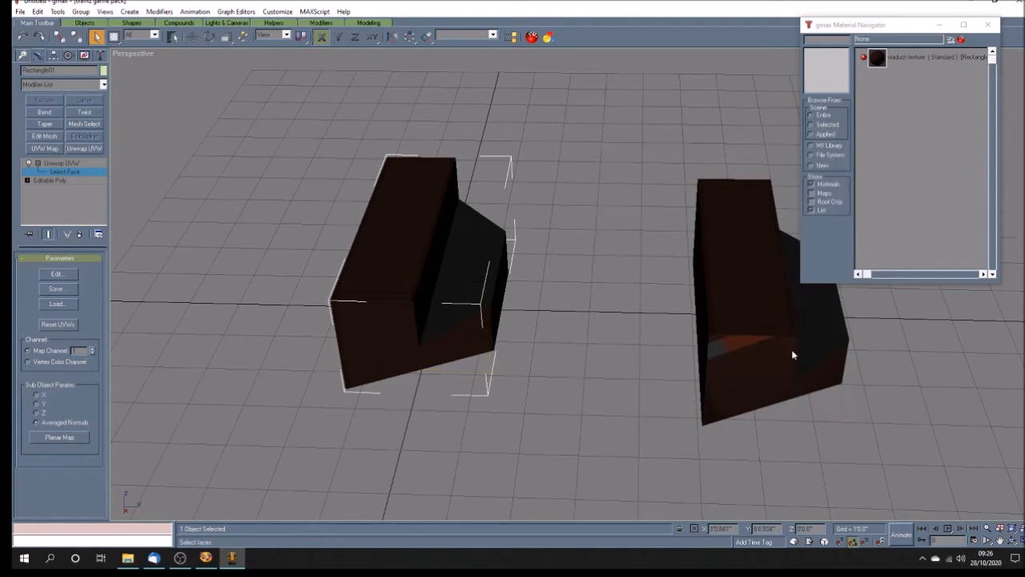
# Select the cloned block's end face in its Unwrap UVW modifier and show only the selected UVs in the UV editor
pyautogui.click(99, 162)
pyautogui.click(749, 290)
pyautogui.hotkey('ctrl', 'p')
pyautogui.moveTo(772, 378)
pyautogui.mouseDown()
pyautogui.moveTo(572, 355)
pyautogui.moveTo(682, 365)
pyautogui.mouseUp()
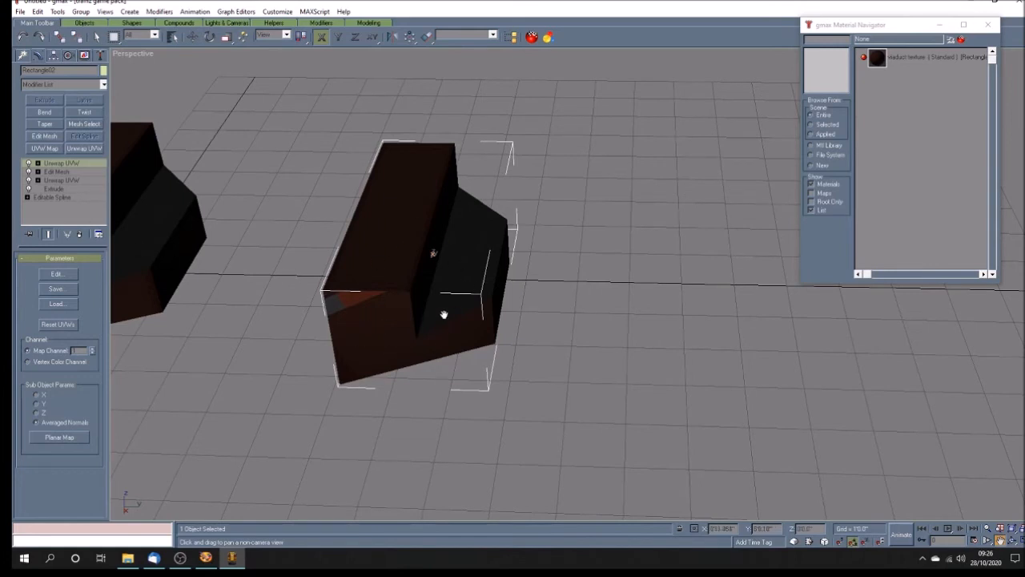
pyautogui.click(37, 163)
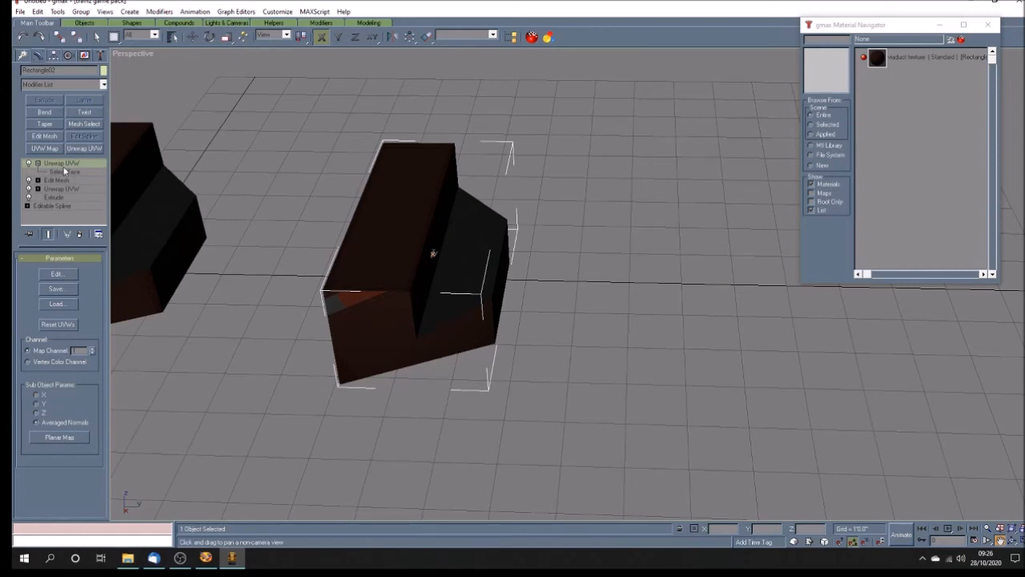
pyautogui.click(64, 170)
pyautogui.click(415, 315)
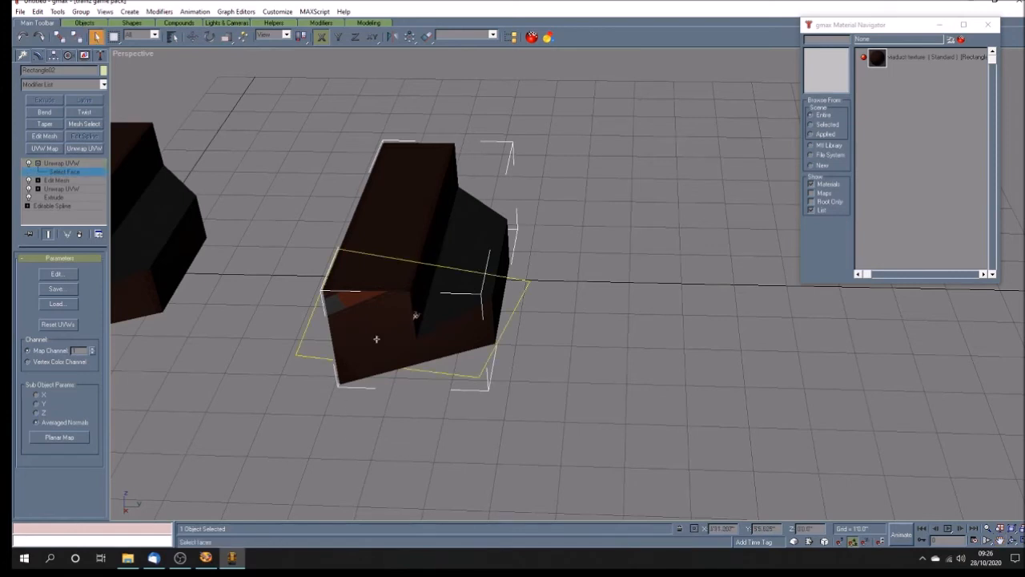
pyautogui.click(64, 276)
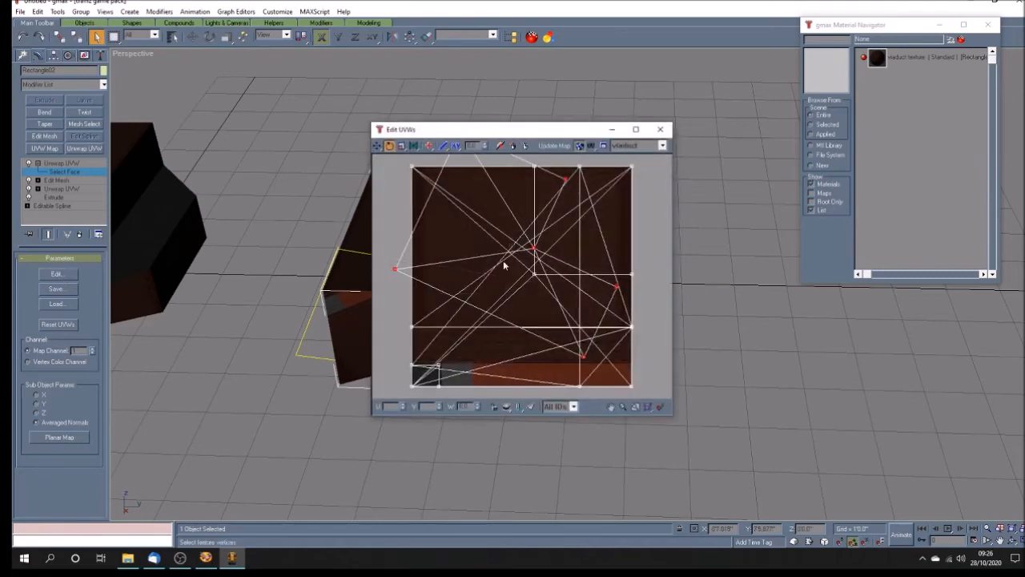
pyautogui.moveTo(511, 133); pyautogui.dragTo(762, 131)
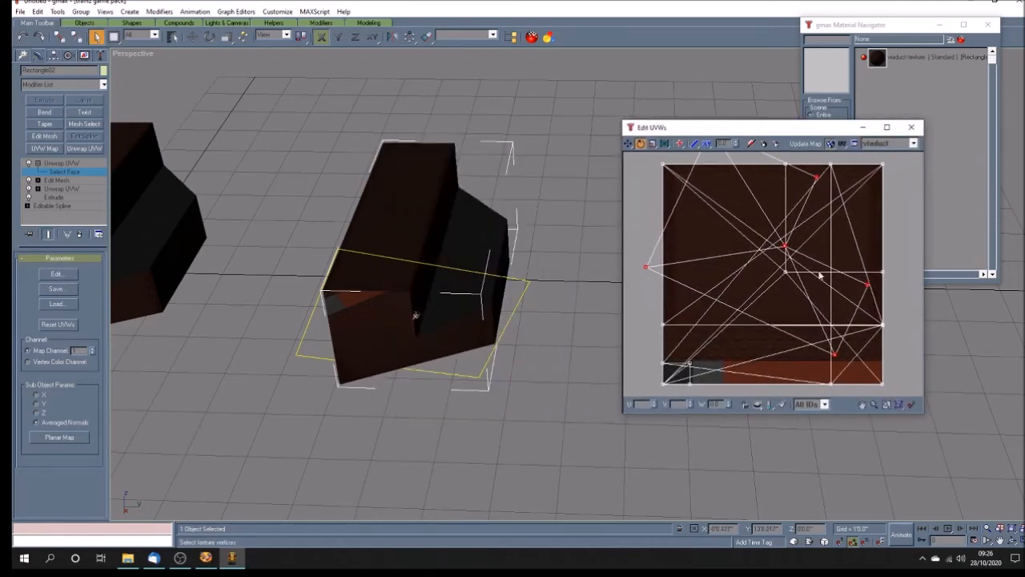
pyautogui.click(782, 405)
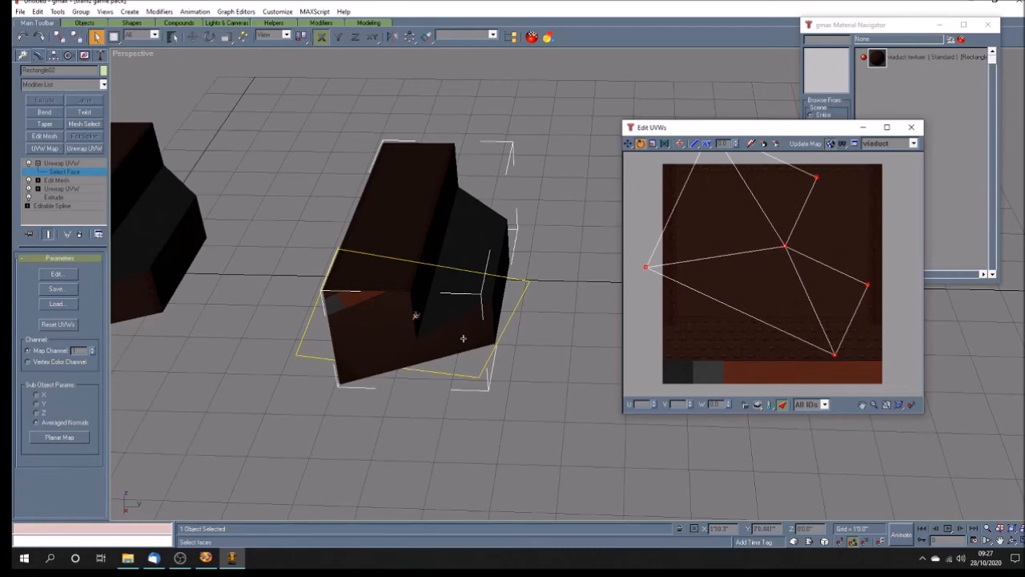
# Apply a planar map to the clone's end face and rotate its UVs roughly upright
pyautogui.click(72, 438)
pyautogui.click(72, 438)
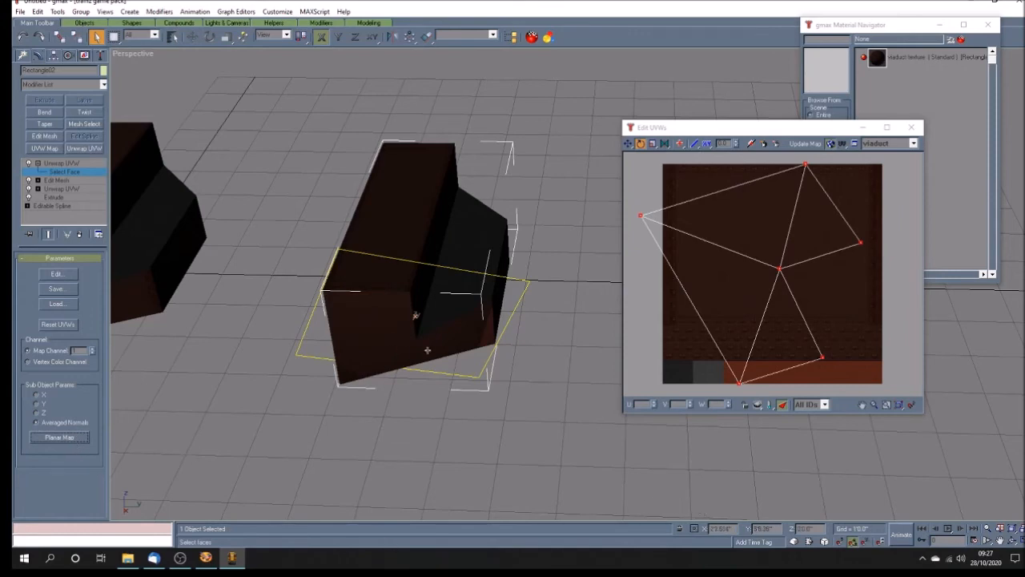
pyautogui.moveTo(640, 215); pyautogui.dragTo(649, 292)
# Align the end face's two uppermost UV vertices with the texture's top edge and its two lowest with the bottom edge
pyautogui.click(628, 143)
pyautogui.moveTo(806, 175); pyautogui.dragTo(645, 227)
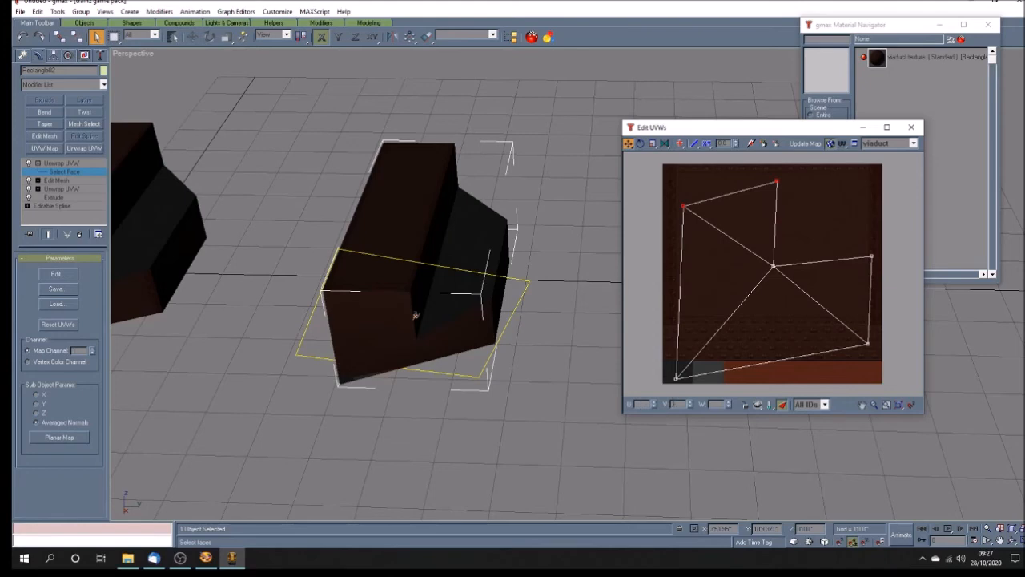
pyautogui.press('Return')
pyautogui.moveTo(889, 334); pyautogui.dragTo(653, 411)
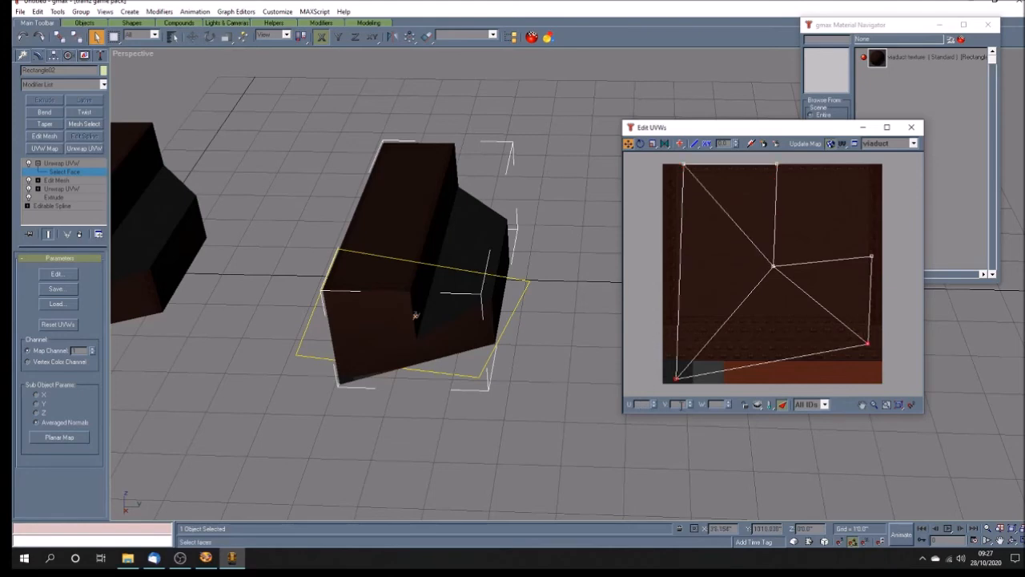
pyautogui.press('Return')
# Align the face's outer side UV vertices with the texture's left and right edges, and square up the inner corner vertex
pyautogui.moveTo(655, 160); pyautogui.dragTo(701, 377)
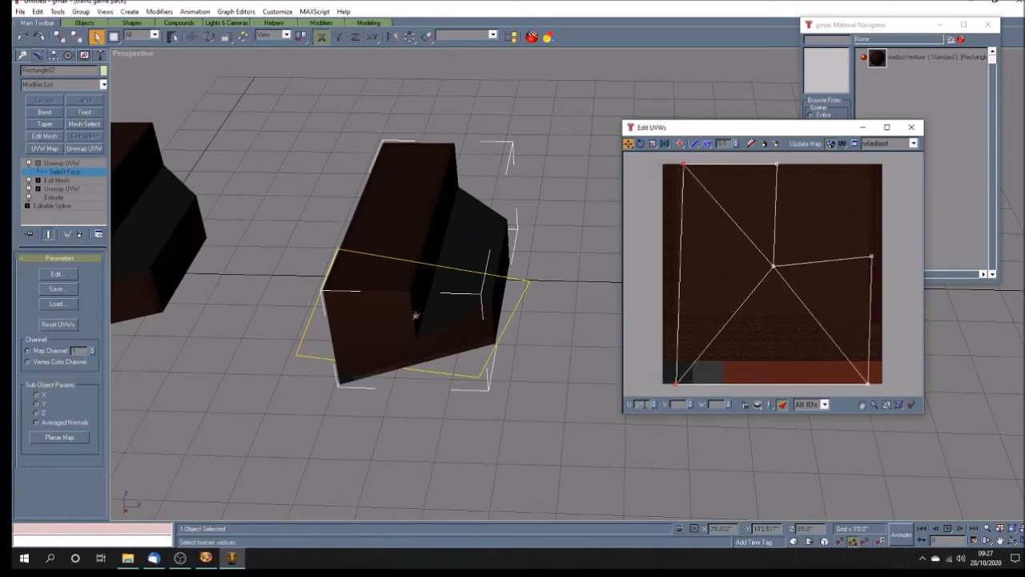
pyautogui.press('Return')
pyautogui.moveTo(861, 241); pyautogui.dragTo(920, 396)
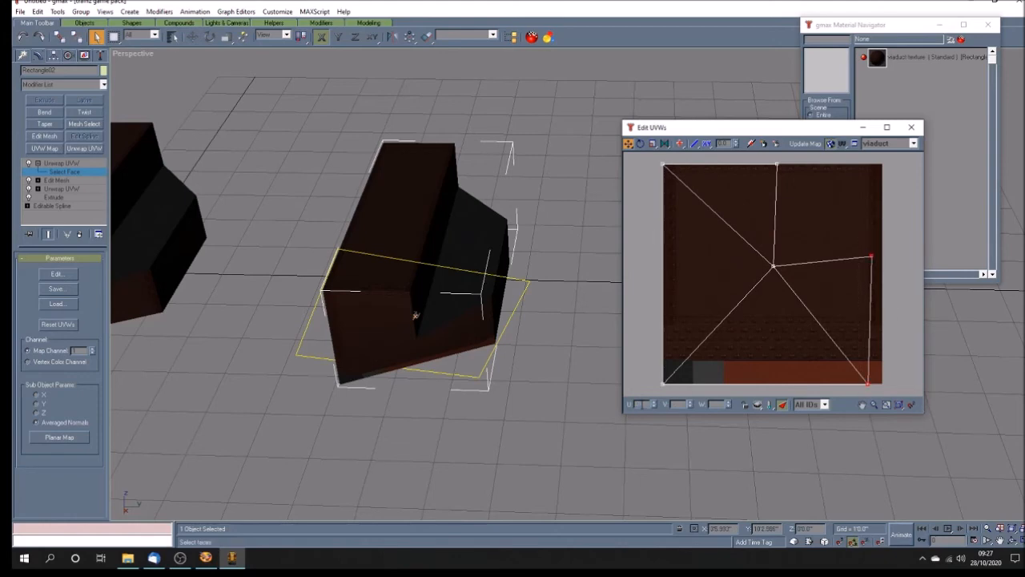
pyautogui.press('Return')
pyautogui.moveTo(754, 248); pyautogui.dragTo(777, 257)
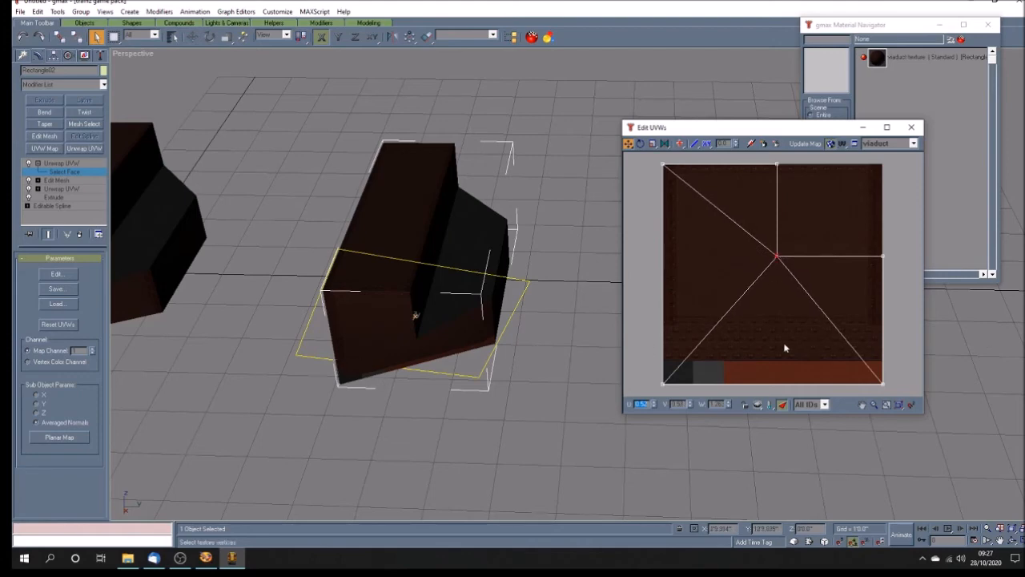
# Squash the end face's UVs vertically, move them up to the texture's top edge above the lower brick band, and close the UV editor
pyautogui.moveTo(652, 144)
pyautogui.mouseDown()
pyautogui.moveTo(652, 181)
pyautogui.moveTo(908, 391)
pyautogui.mouseUp()
pyautogui.moveTo(659, 165); pyautogui.dragTo(662, 186)
pyautogui.moveTo(629, 143); pyautogui.dragTo(663, 162)
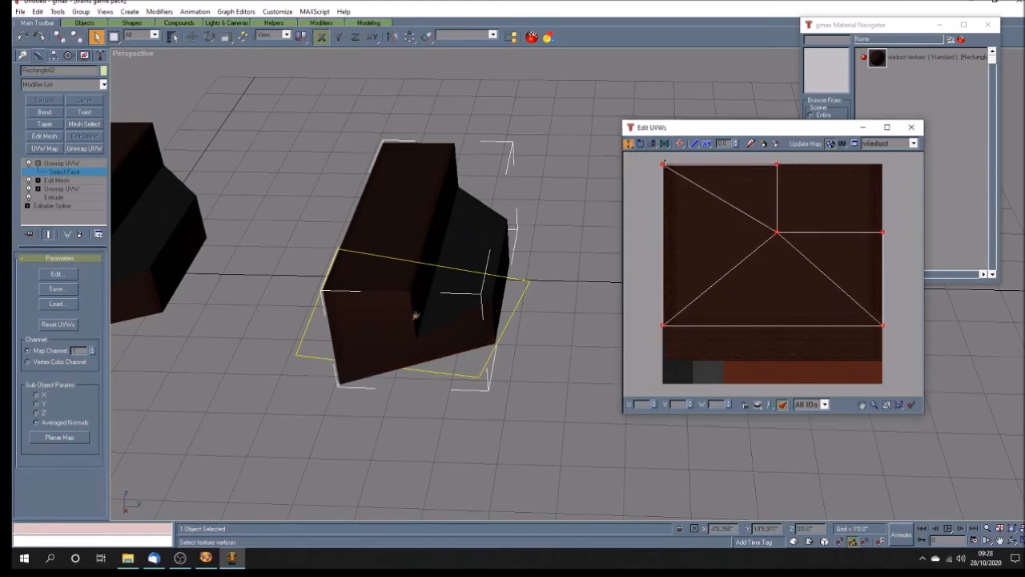
pyautogui.moveTo(664, 163); pyautogui.dragTo(663, 163)
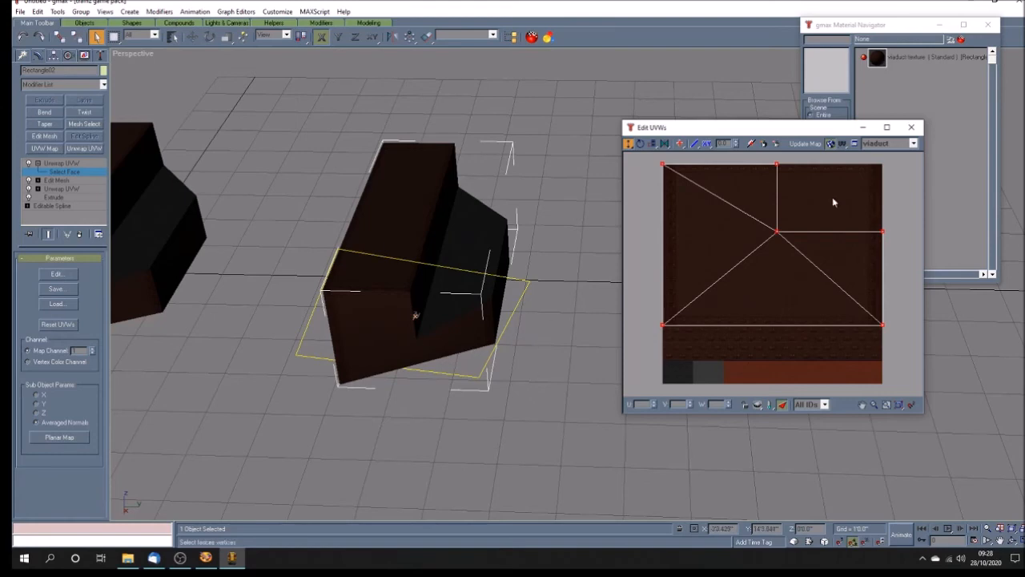
pyautogui.click(911, 127)
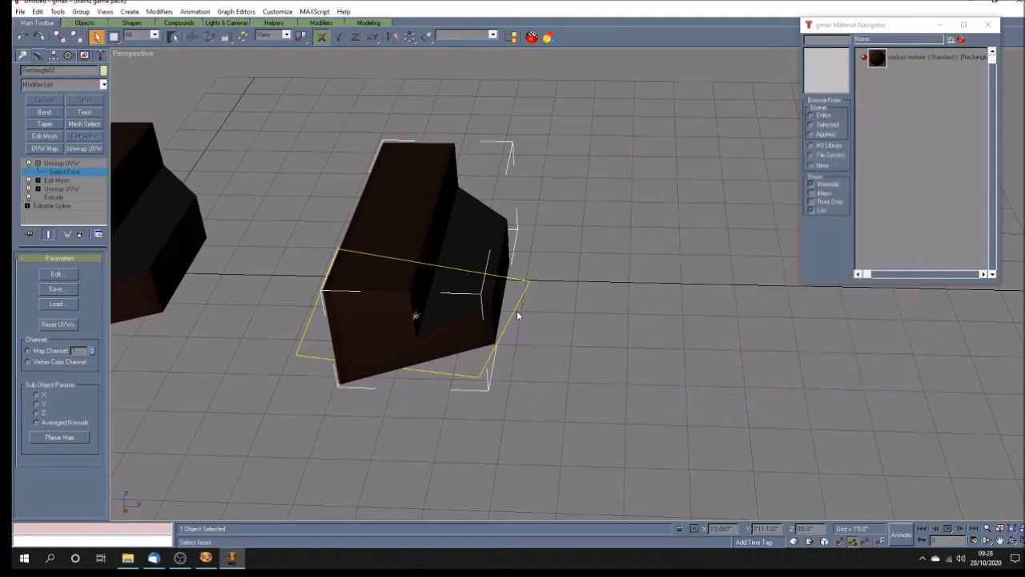
# Leave face selection on the clone, apply Reset XForm to it and return to its modifier stack
pyautogui.click(1013, 540)
pyautogui.moveTo(482, 390); pyautogui.dragTo(560, 384)
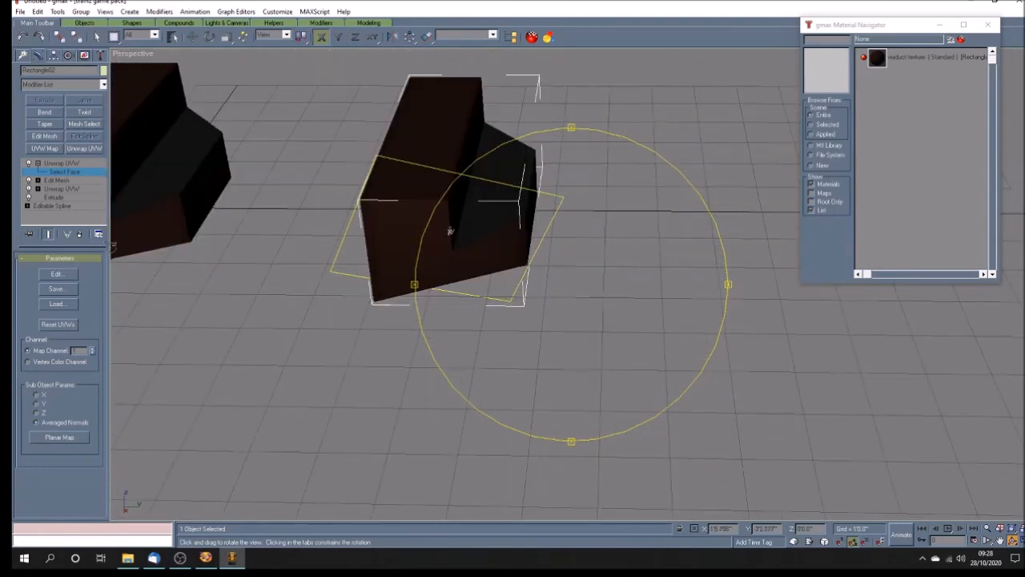
pyautogui.click(64, 163)
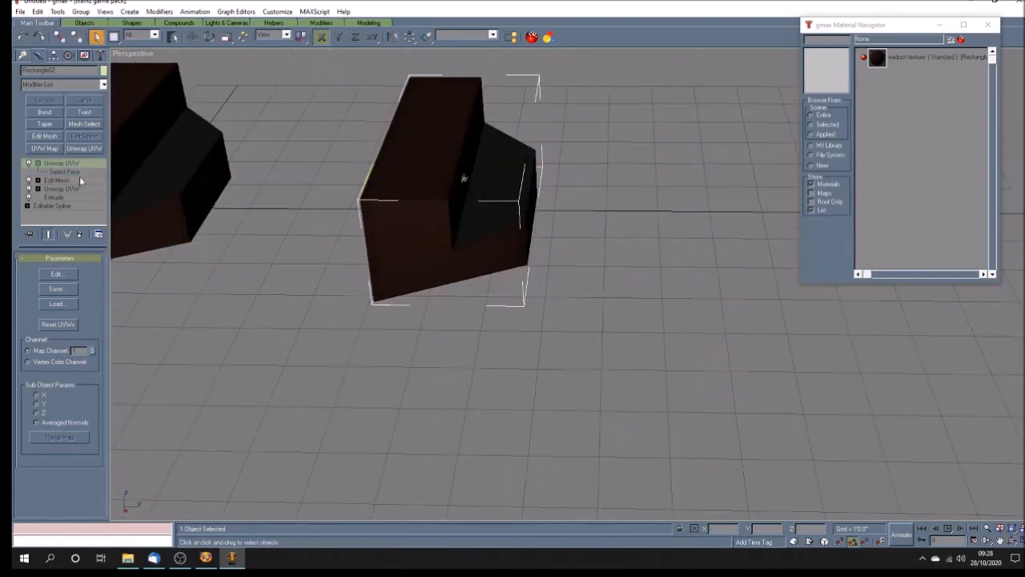
pyautogui.click(99, 55)
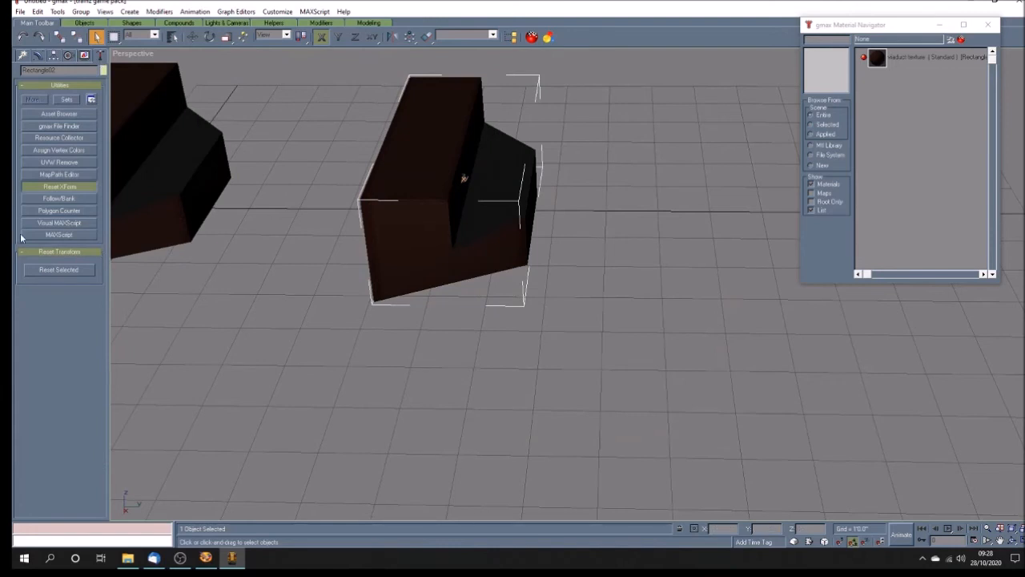
pyautogui.click(57, 270)
pyautogui.click(38, 55)
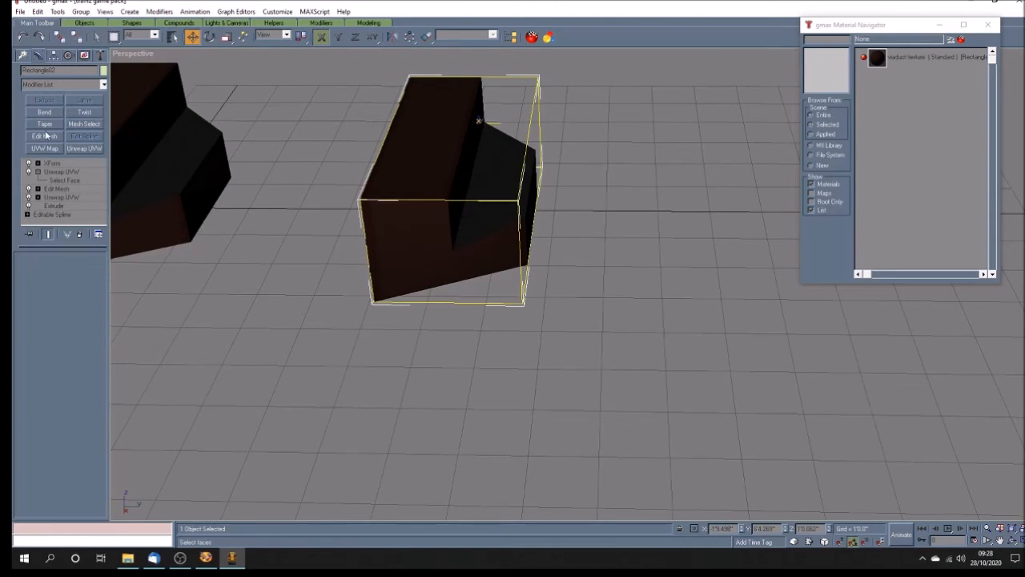
# Add another Unwrap UVW modifier above the clone's XForm and enter its face selection level
pyautogui.click(82, 149)
pyautogui.click(38, 163)
pyautogui.click(65, 172)
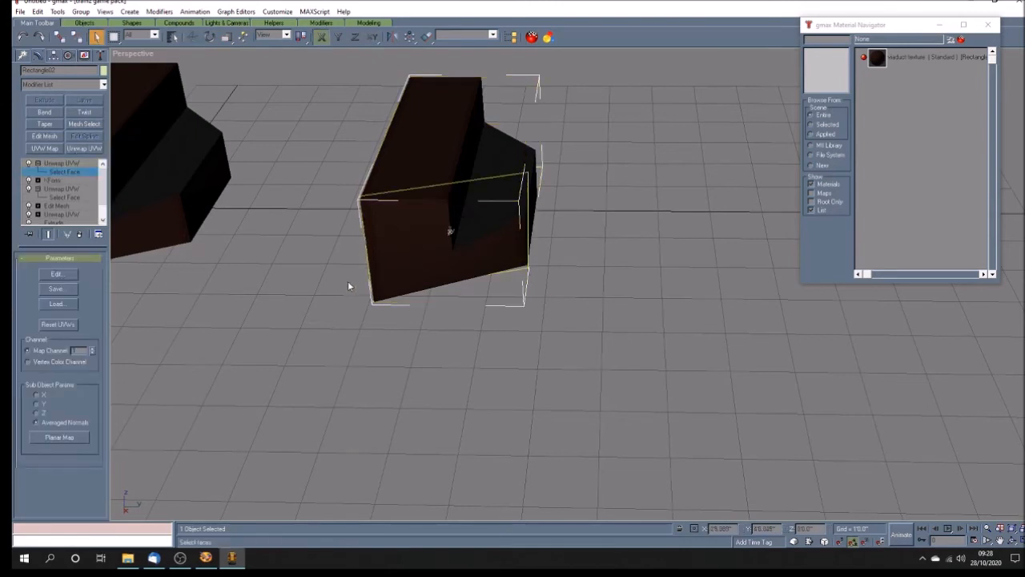
# Select the clone's sloped ledge face, apply a planar map to it and open its UVs in the UV editor
pyautogui.hotkey('ctrl', 'r')
pyautogui.moveTo(521, 315)
pyautogui.mouseDown()
pyautogui.moveTo(531, 313)
pyautogui.moveTo(545, 343)
pyautogui.mouseUp()
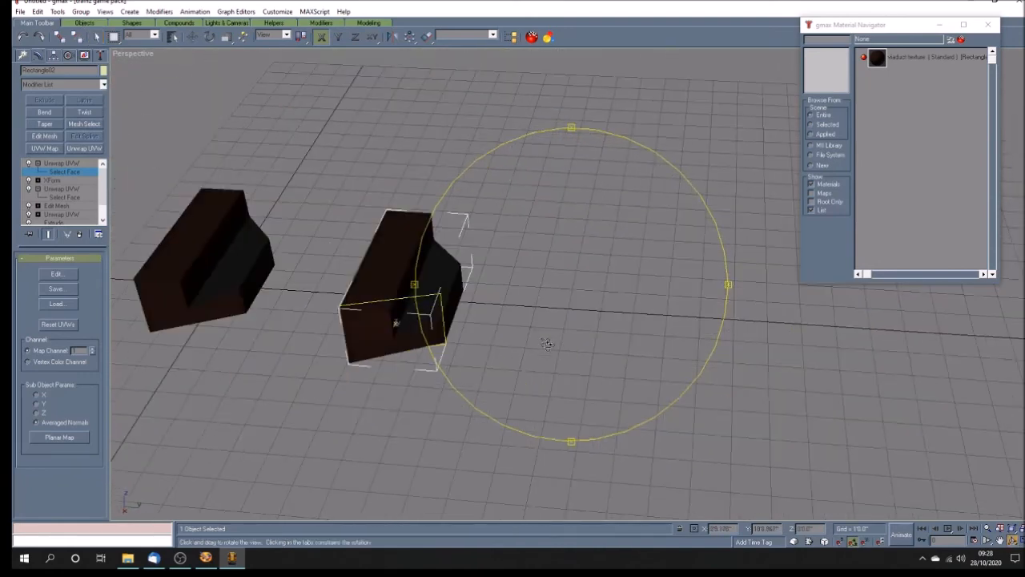
pyautogui.click(61, 163)
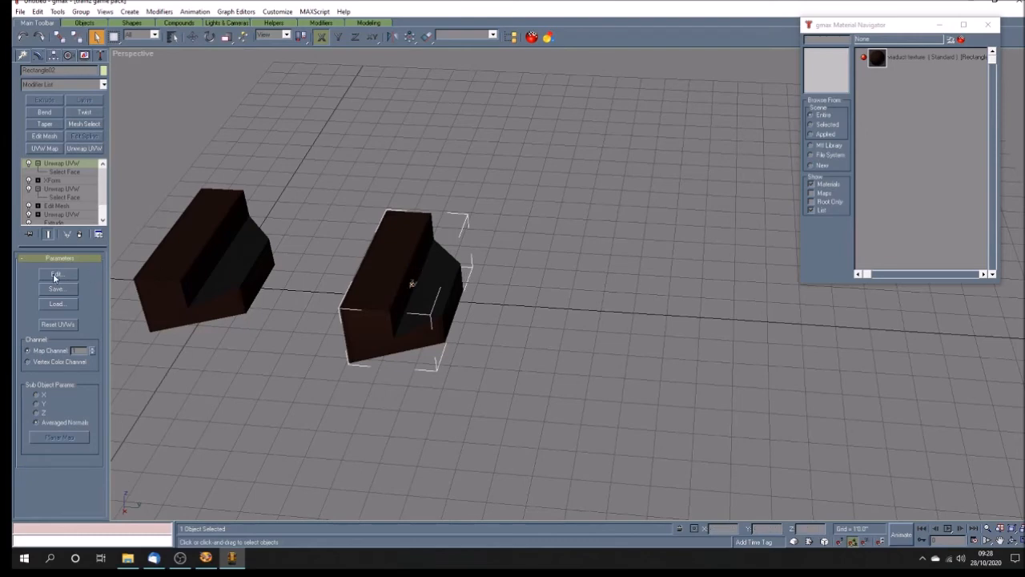
pyautogui.click(74, 172)
pyautogui.click(437, 285)
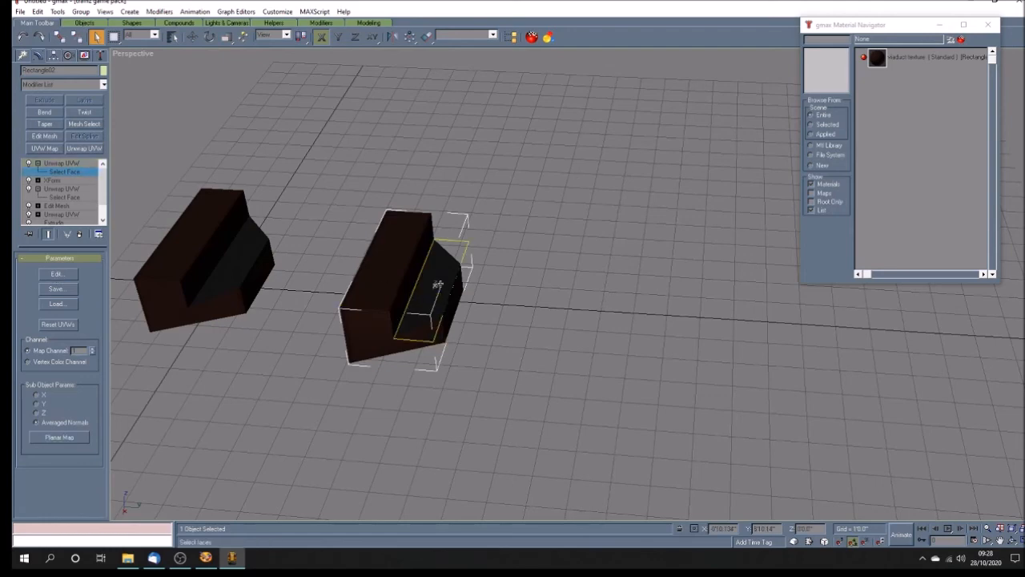
pyautogui.click(67, 438)
pyautogui.click(56, 274)
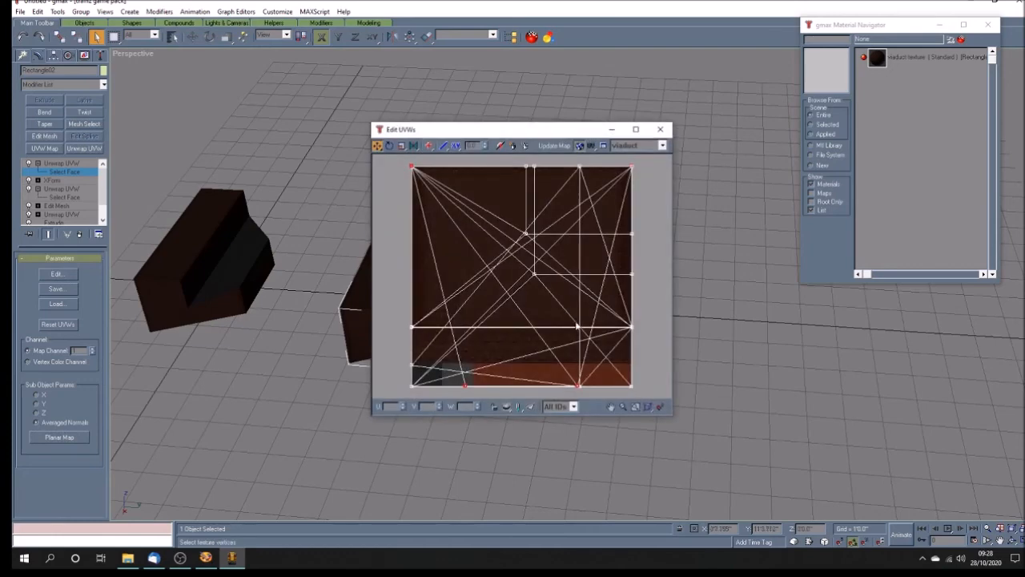
# Limit the UV editor to the selected faces and apply a planar map to the clone's low outer side face
pyautogui.click(532, 407)
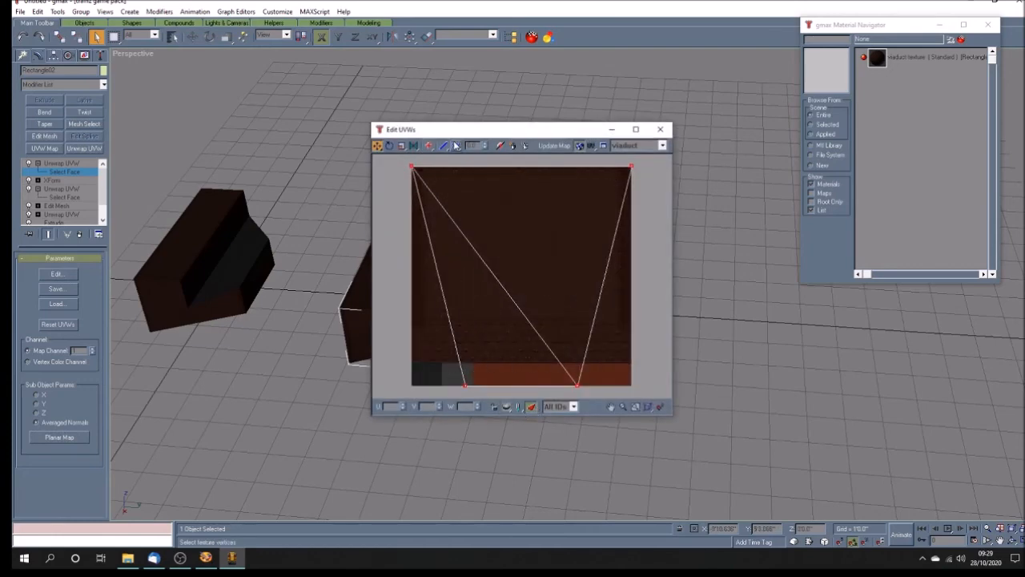
pyautogui.moveTo(451, 139); pyautogui.dragTo(630, 146)
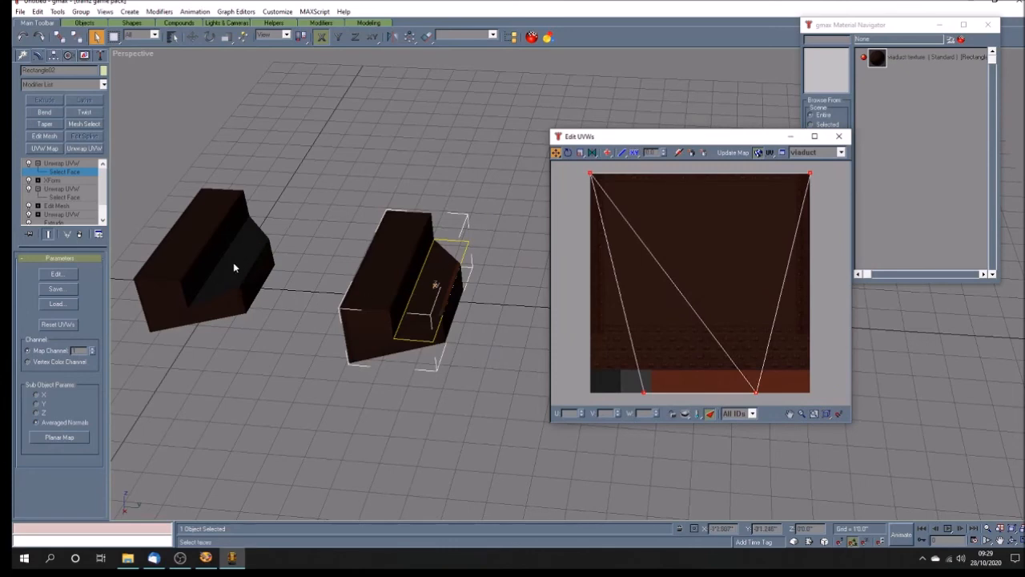
pyautogui.click(462, 319)
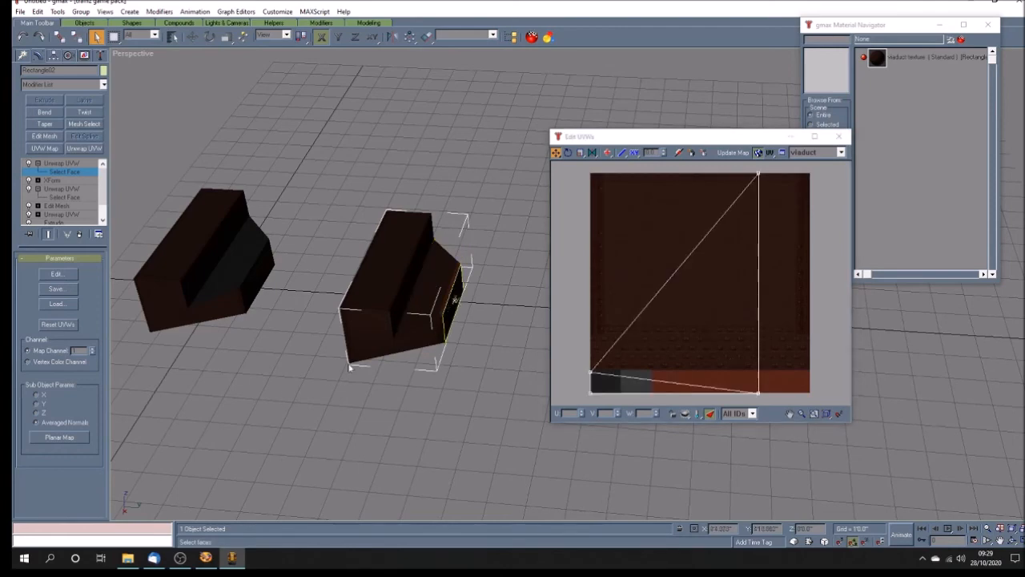
pyautogui.click(80, 437)
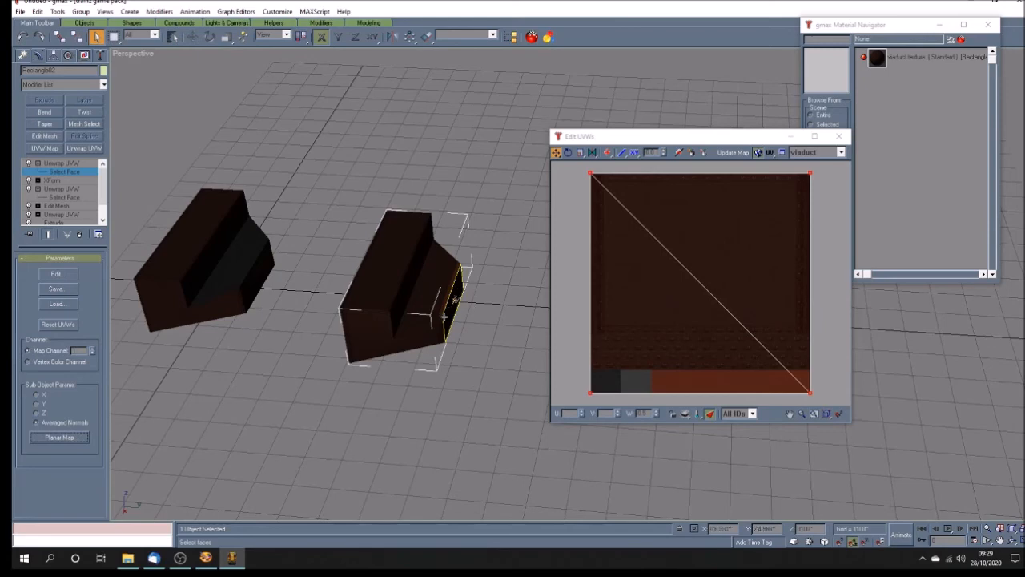
# Select the clone's upright inner face above the sloped ledge, apply a planar map to it and reopen its UVs
pyautogui.hotkey('ctrl', 'r')
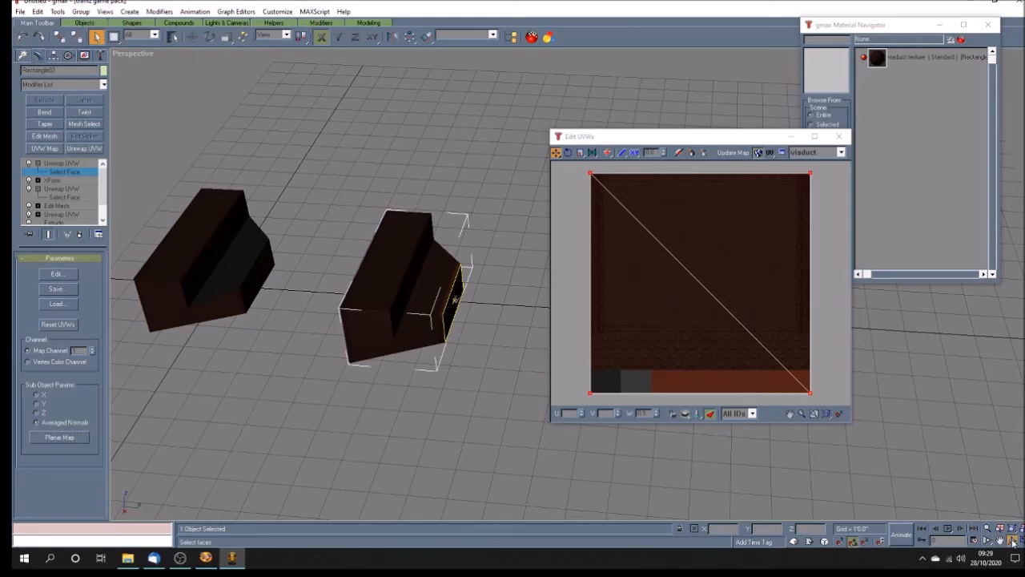
pyautogui.moveTo(471, 345); pyautogui.dragTo(476, 347)
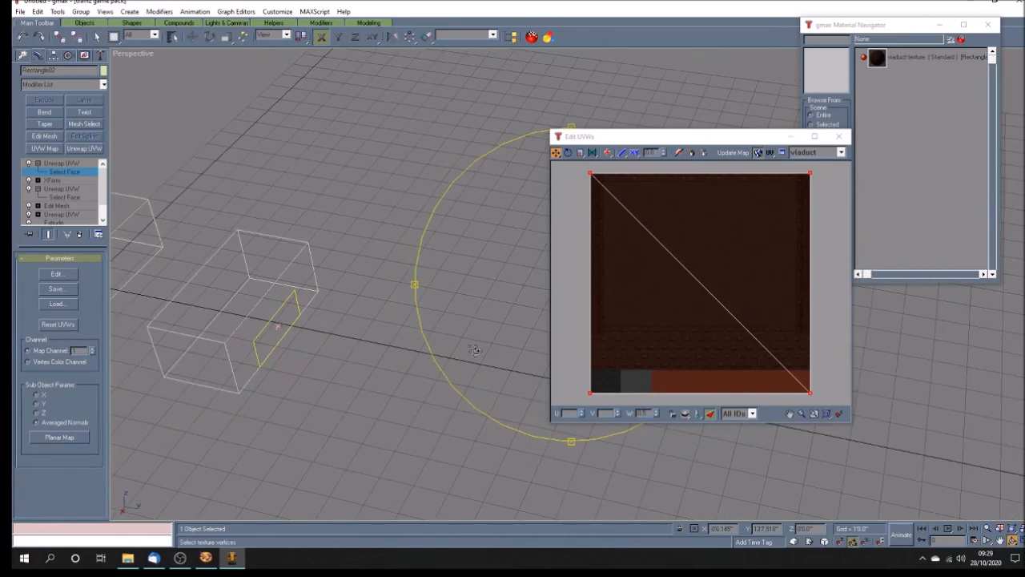
pyautogui.rightClick(277, 325)
pyautogui.click(240, 290)
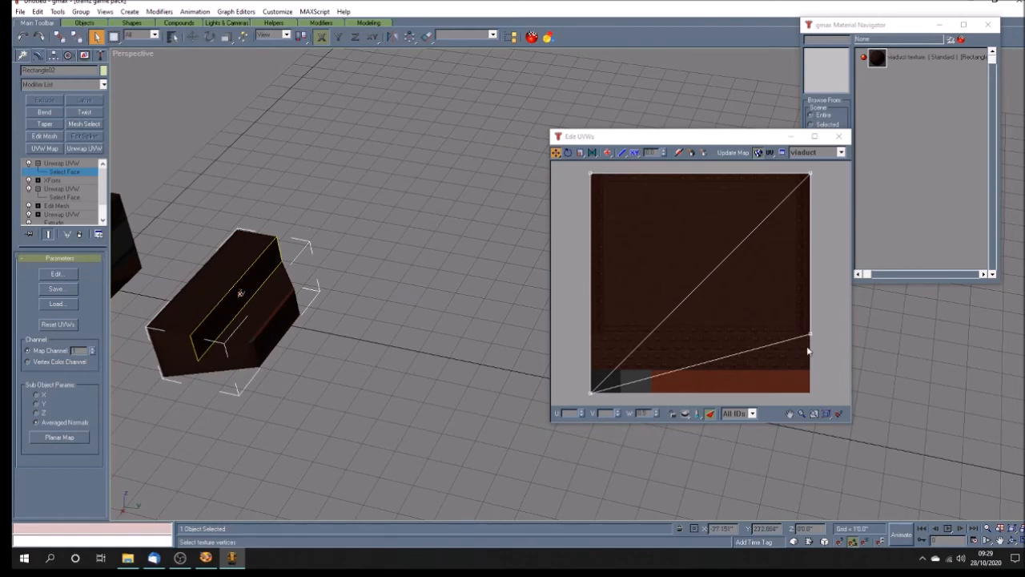
pyautogui.moveTo(826, 324); pyautogui.dragTo(793, 352)
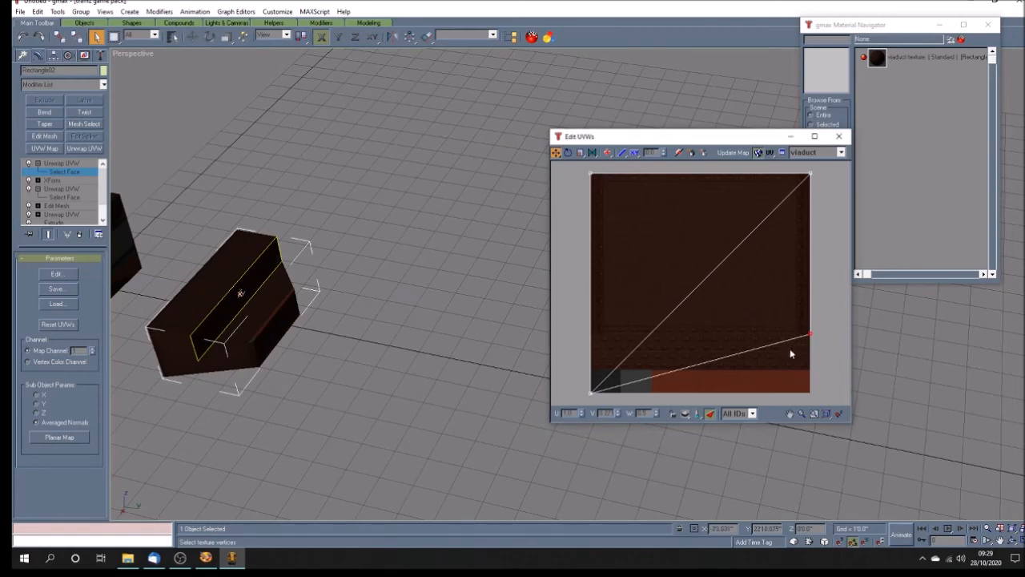
pyautogui.click(76, 439)
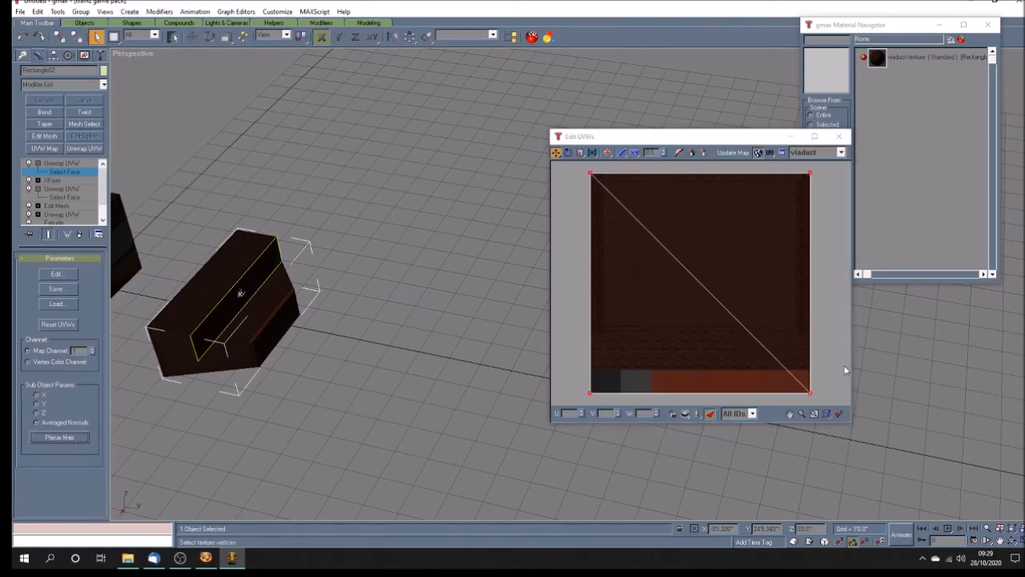
pyautogui.click(839, 136)
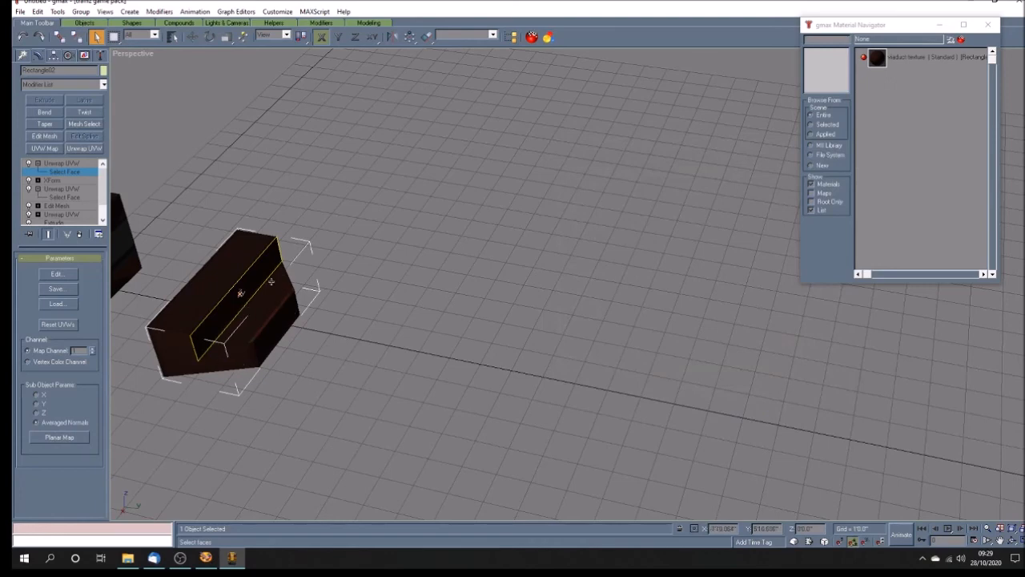
pyautogui.click(56, 274)
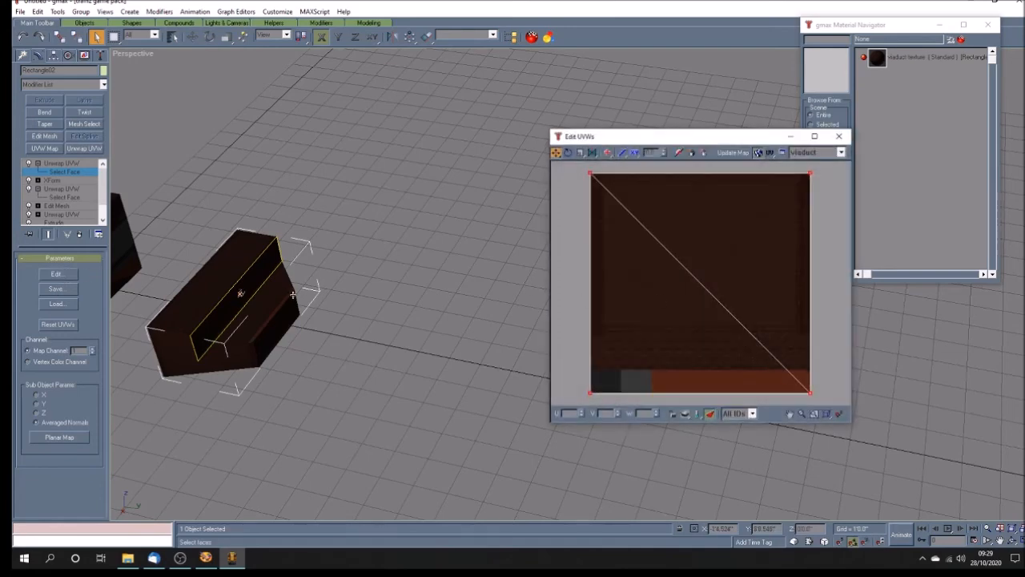
# Flatten the inner face's UVs into the texture's bottom colour strip and bring their left edge in past the grey swatches
pyautogui.click(581, 153)
pyautogui.moveTo(580, 168); pyautogui.dragTo(832, 239)
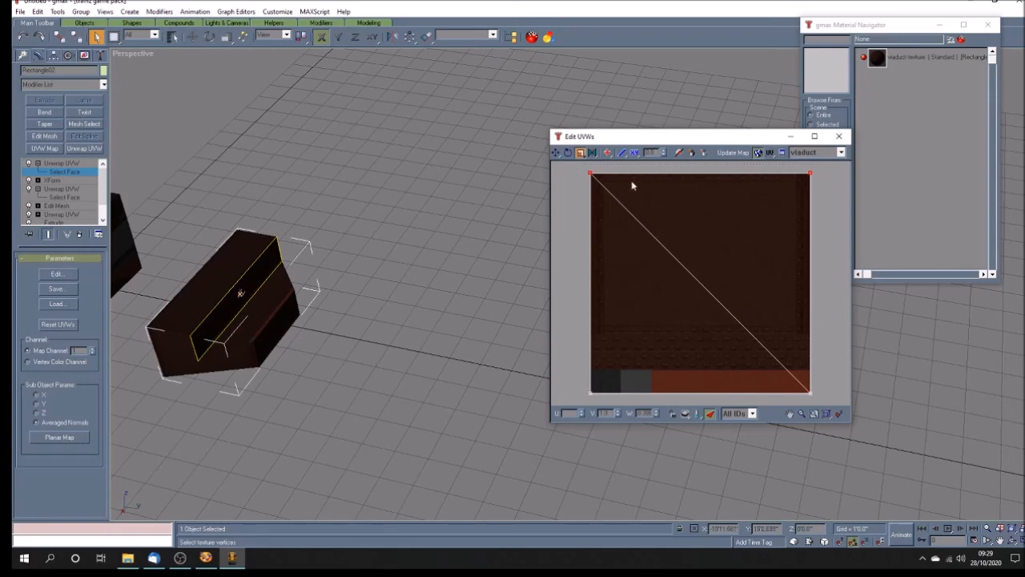
pyautogui.click(555, 152)
pyautogui.moveTo(592, 173); pyautogui.dragTo(597, 377)
pyautogui.moveTo(557, 155); pyautogui.dragTo(558, 181)
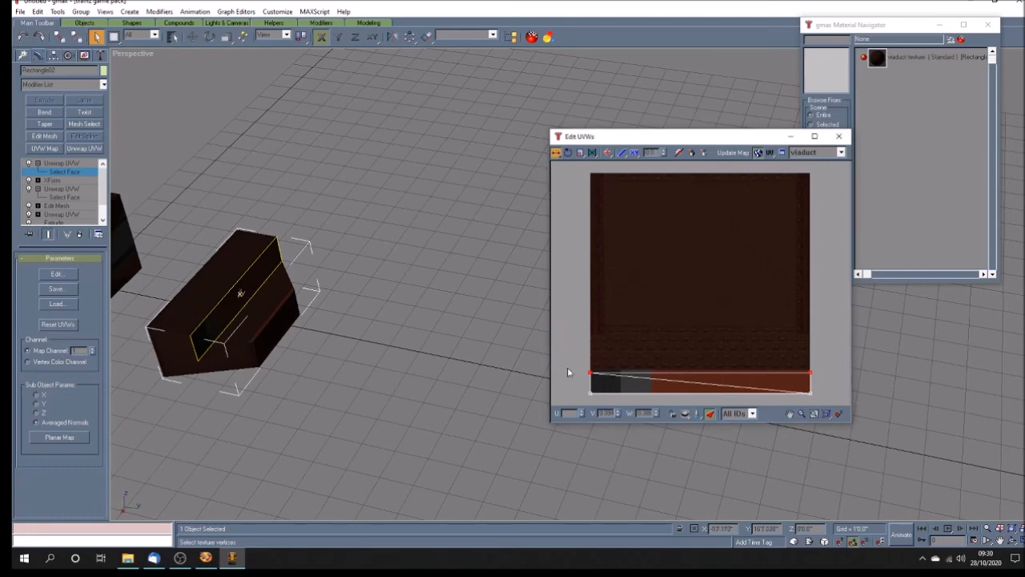
pyautogui.moveTo(593, 396); pyautogui.dragTo(666, 376)
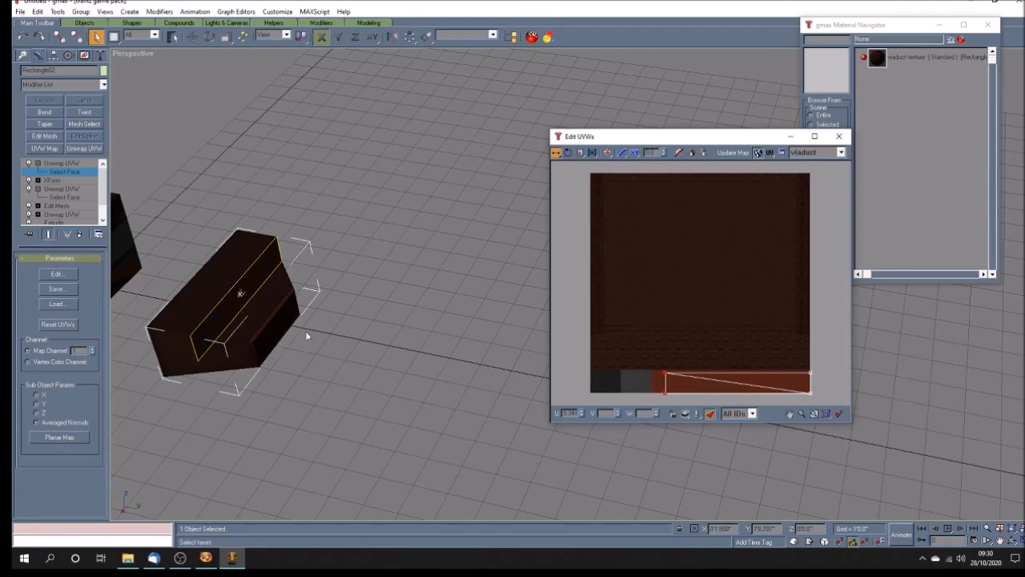
# Narrow the inner face's UVs to a small square at the left end of the red strip
pyautogui.click(1016, 543)
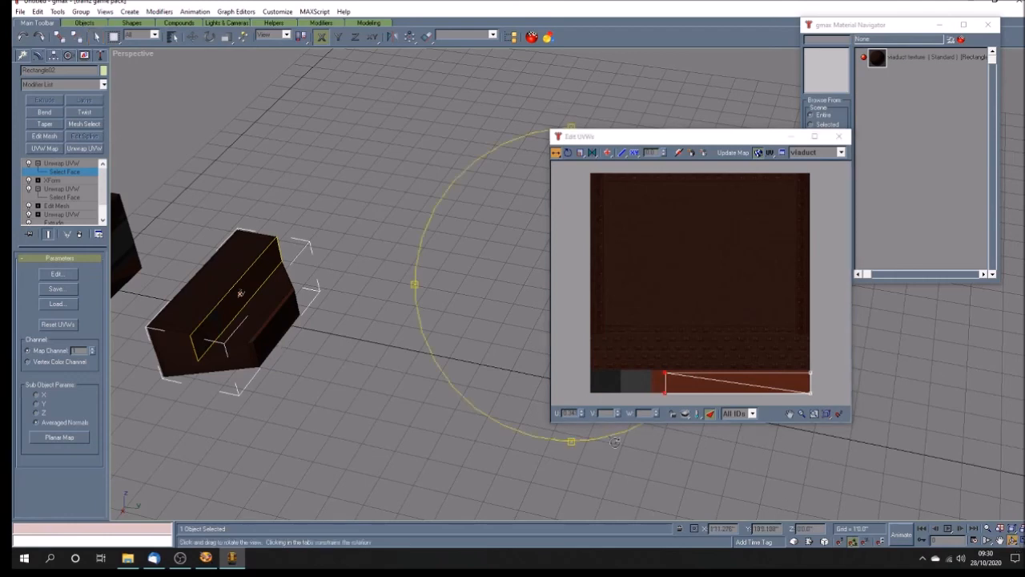
pyautogui.moveTo(519, 365); pyautogui.dragTo(511, 363)
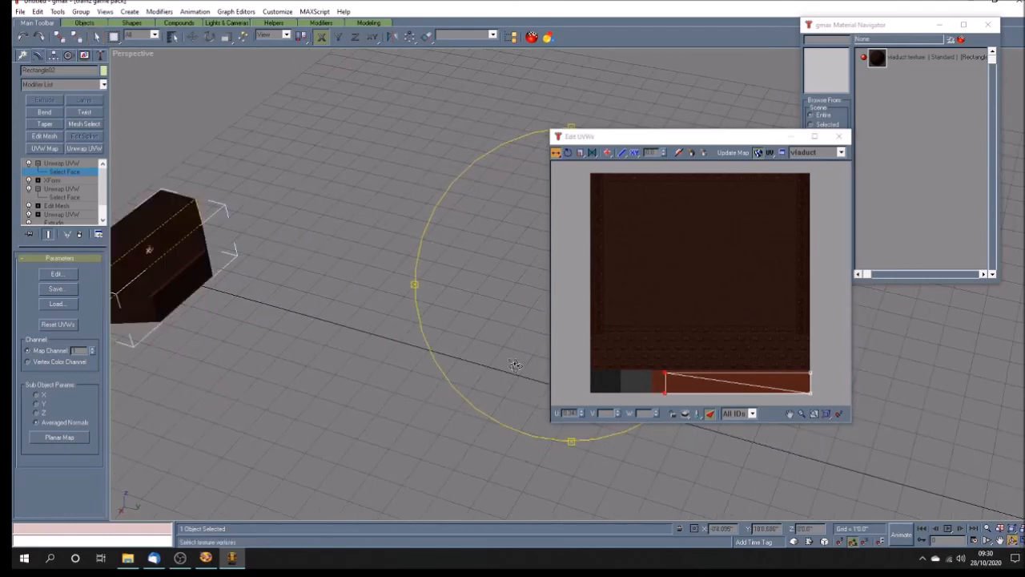
pyautogui.click(1001, 541)
pyautogui.moveTo(231, 280)
pyautogui.mouseDown()
pyautogui.moveTo(370, 270)
pyautogui.moveTo(360, 264)
pyautogui.mouseUp()
pyautogui.scroll(5, 539, 275)
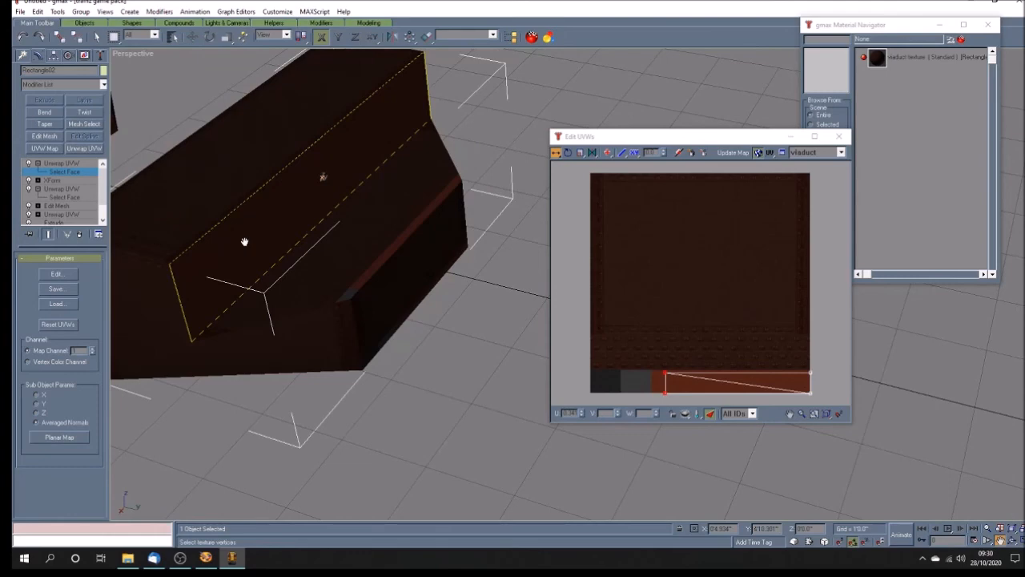
pyautogui.moveTo(792, 351); pyautogui.dragTo(685, 393)
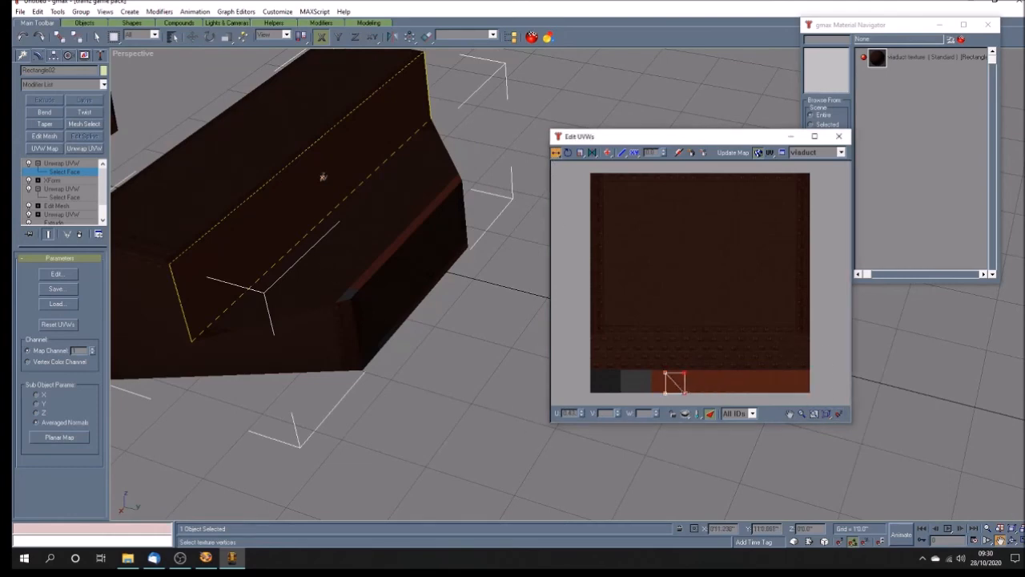
# Move the square UVs onto the lower brick band and stretch them horizontally beyond both side edges of the texture
pyautogui.moveTo(633, 356); pyautogui.dragTo(633, 383)
pyautogui.moveTo(555, 154); pyautogui.dragTo(555, 190)
pyautogui.moveTo(646, 392); pyautogui.dragTo(645, 370)
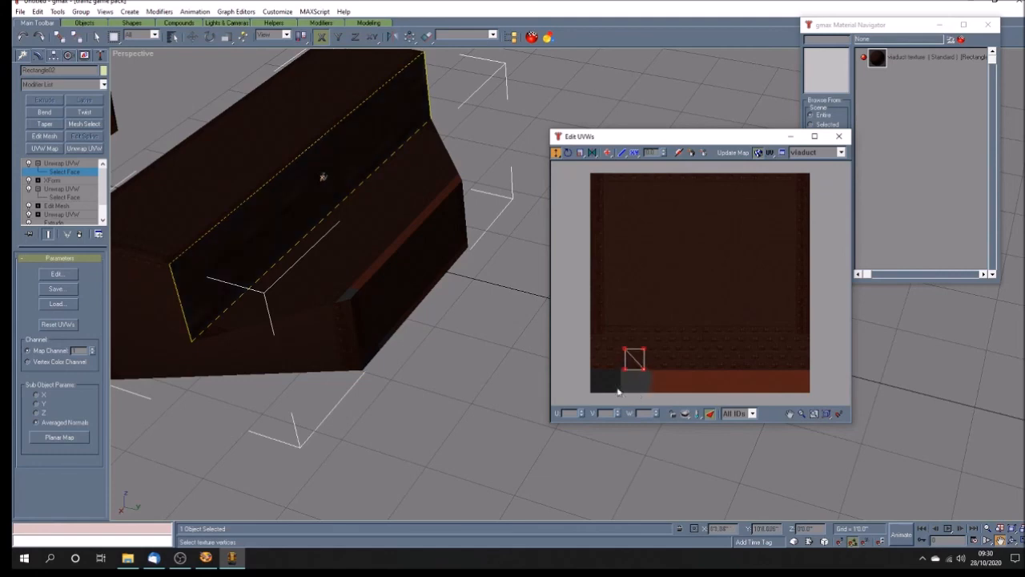
pyautogui.moveTo(644, 342); pyautogui.dragTo(664, 390)
pyautogui.moveTo(556, 152); pyautogui.dragTo(556, 189)
pyautogui.moveTo(649, 375); pyautogui.dragTo(912, 368)
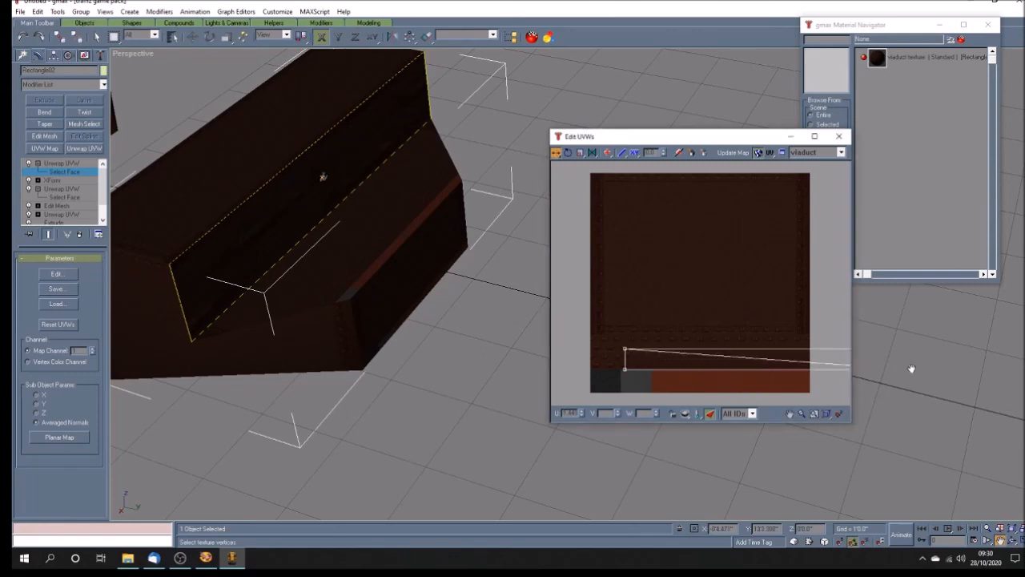
pyautogui.moveTo(617, 346); pyautogui.dragTo(579, 360)
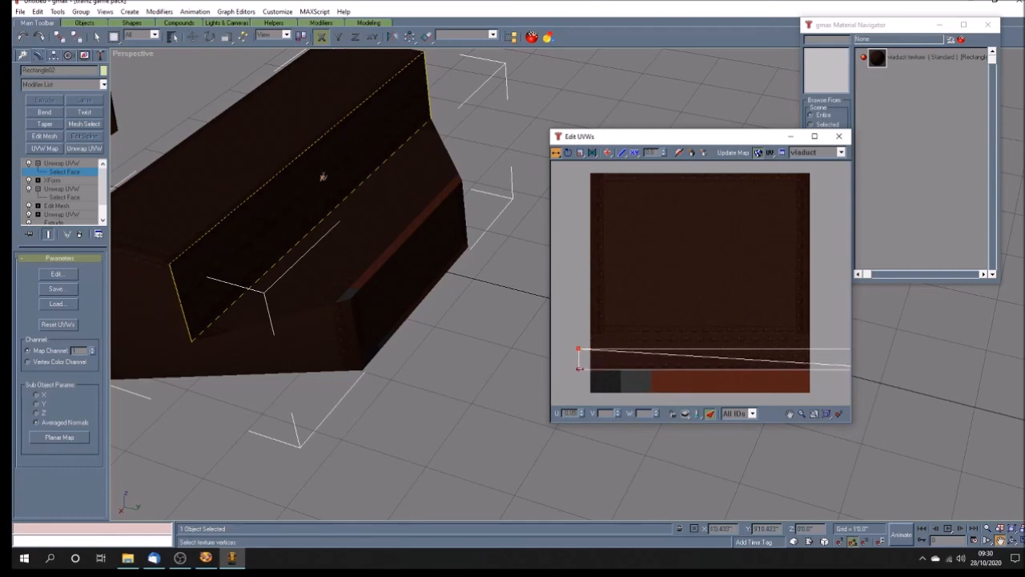
# Set the U coordinate of the left pair of UV vertices to 0
pyautogui.scroll(-5, 617, 304)
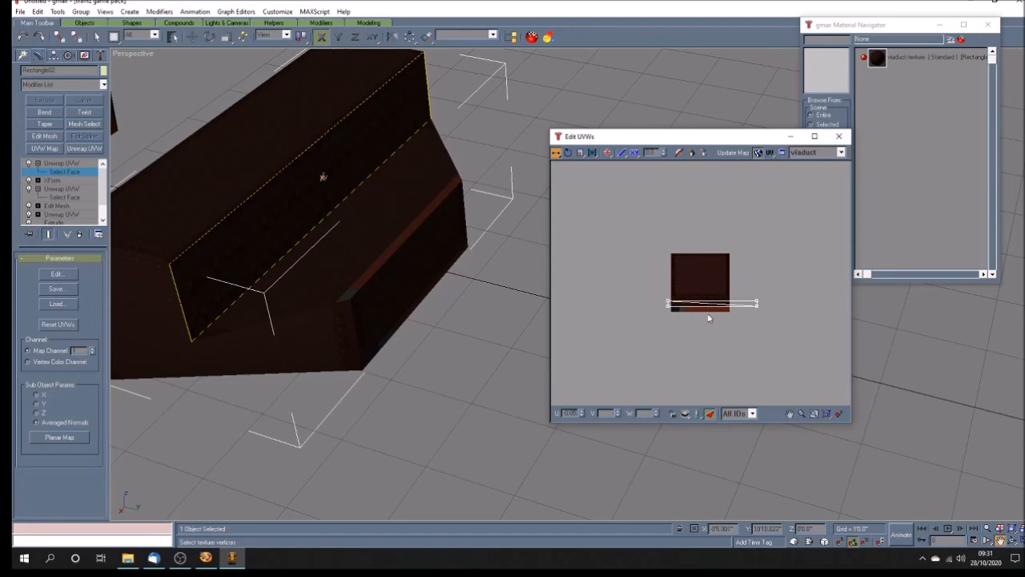
pyautogui.scroll(2, 707, 318)
pyautogui.scroll(3, 708, 318)
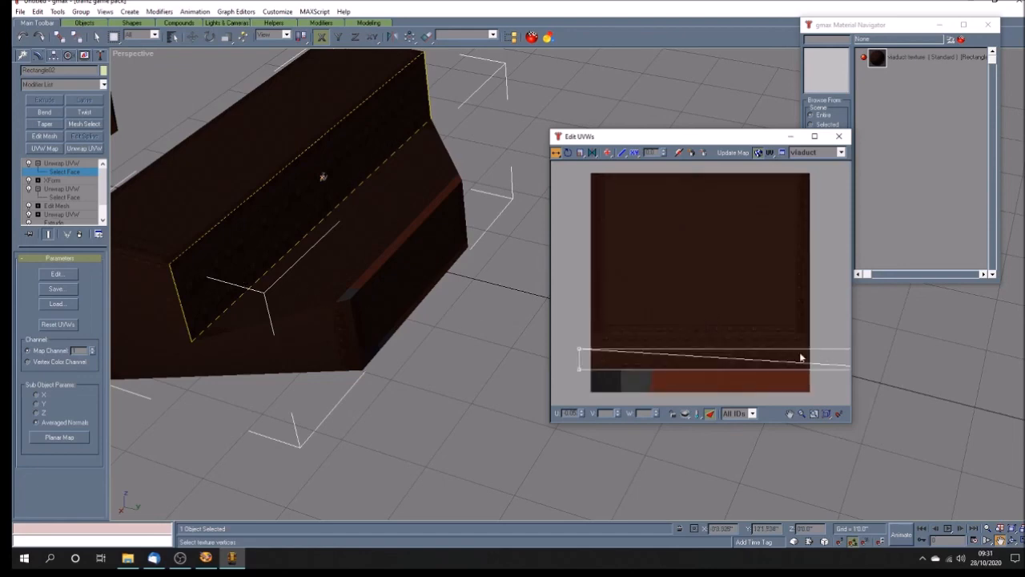
pyautogui.scroll(-2, 687, 347)
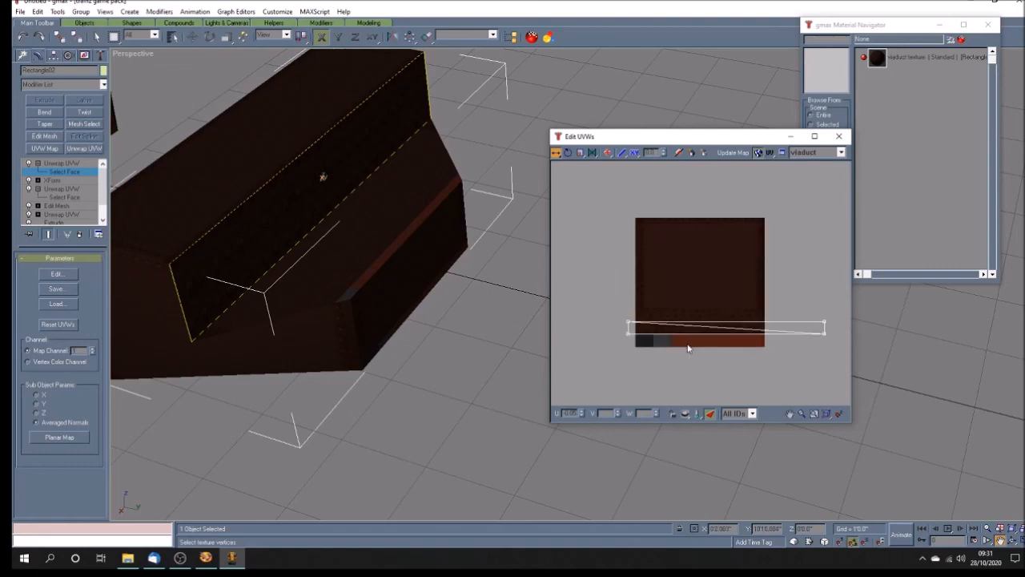
pyautogui.scroll(1, 687, 348)
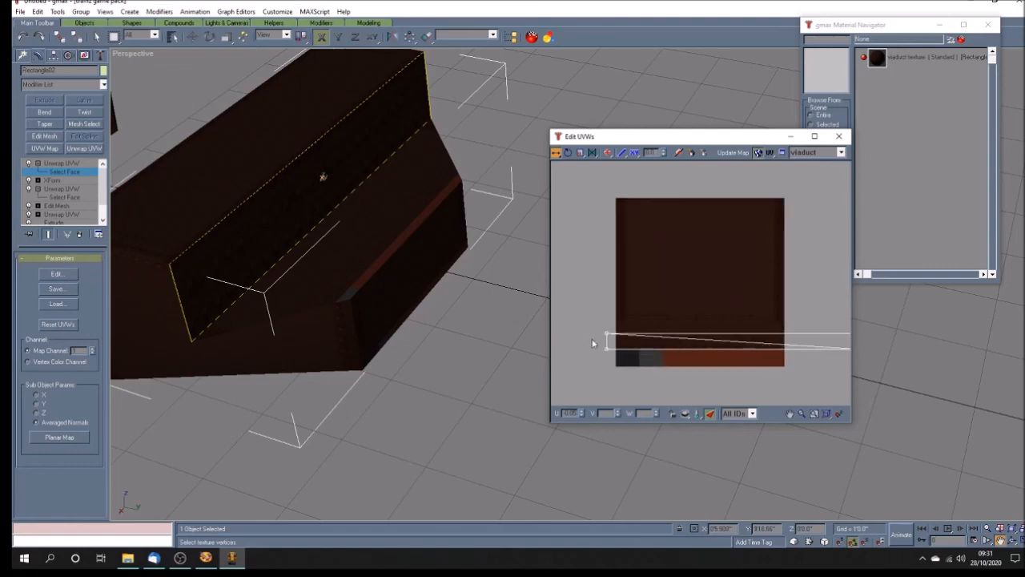
pyautogui.moveTo(587, 312); pyautogui.dragTo(613, 371)
pyautogui.moveTo(577, 413); pyautogui.dragTo(528, 410)
pyautogui.write('0')
pyautogui.press('Return')
# Set the U coordinate of the right pair of UV vertices to 10 so the brick band tiles along the face
pyautogui.click(791, 413)
pyautogui.scroll(-4, 707, 317)
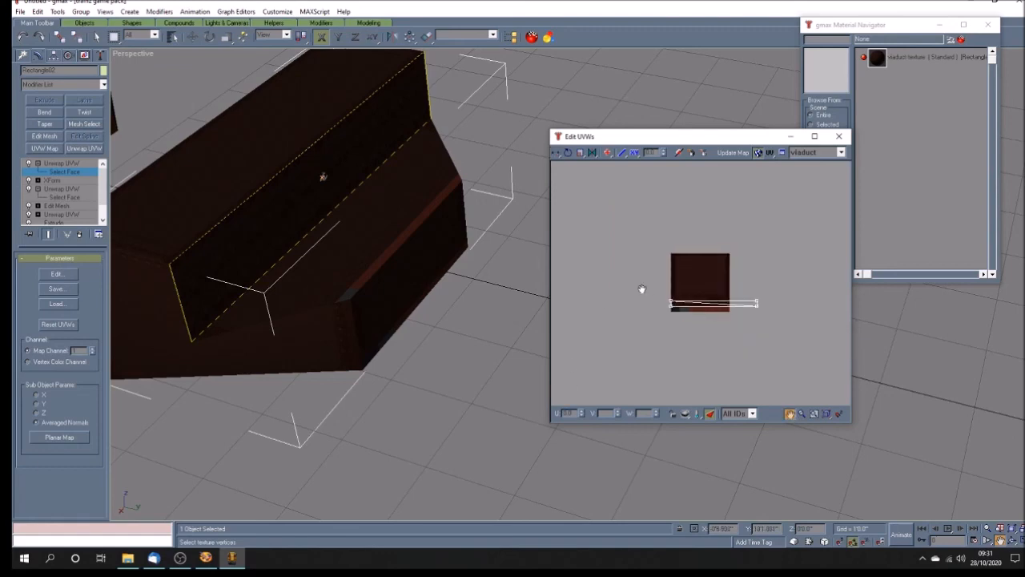
pyautogui.click(556, 153)
pyautogui.moveTo(744, 267); pyautogui.dragTo(786, 350)
pyautogui.press('Return')
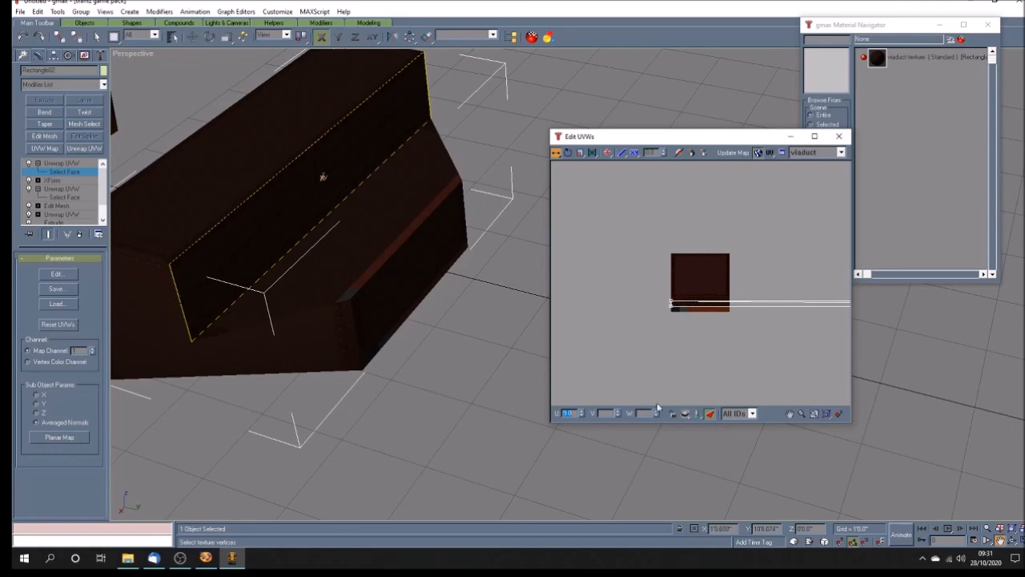
# Close the UV editor, leave face selection on the clone and deselect it
pyautogui.click(791, 413)
pyautogui.moveTo(744, 352); pyautogui.dragTo(686, 350)
pyautogui.scroll(-2, 687, 350)
pyautogui.scroll(-2, 686, 351)
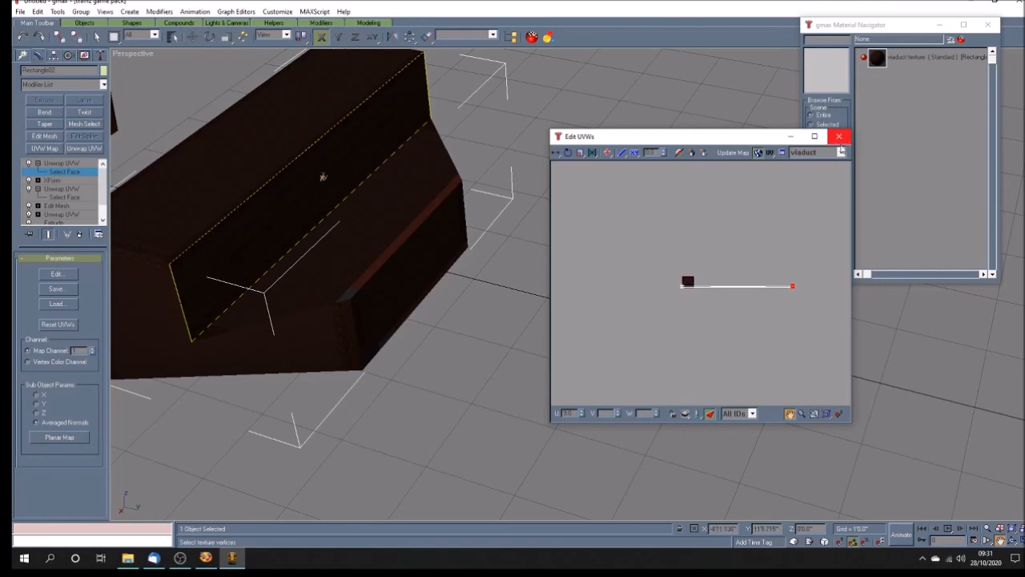
pyautogui.click(839, 138)
pyautogui.click(75, 164)
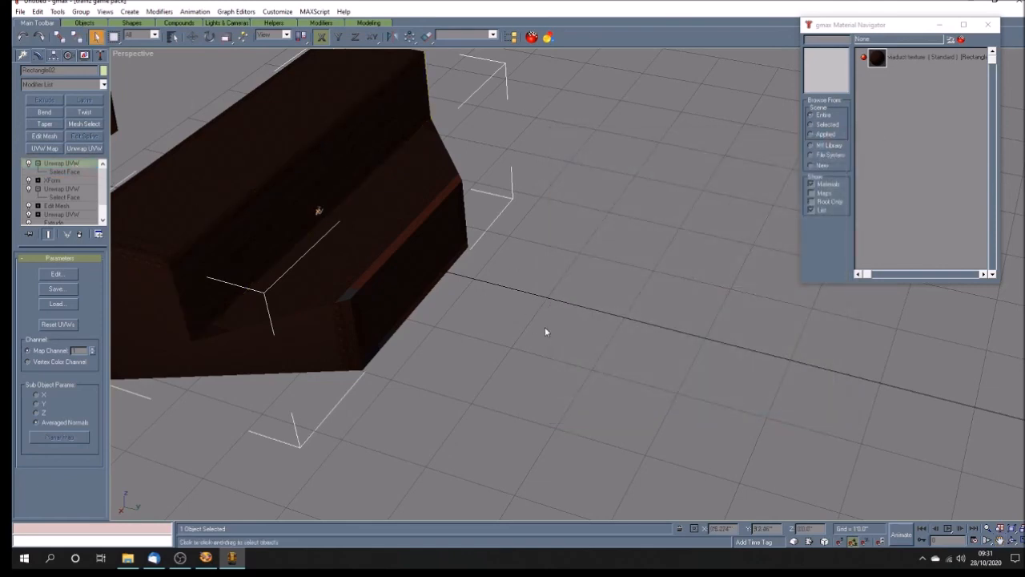
pyautogui.click(545, 330)
pyautogui.click(999, 540)
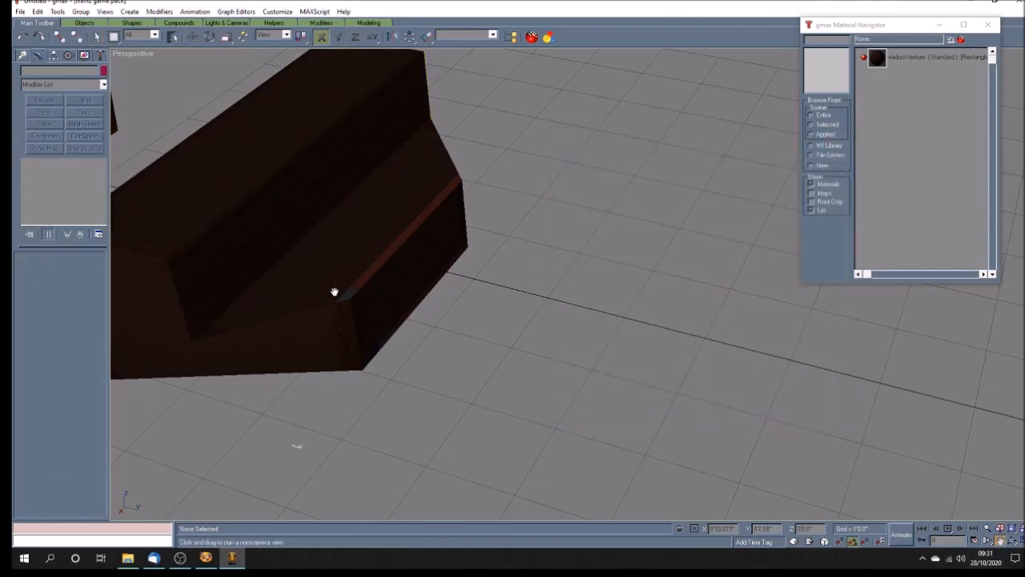
pyautogui.scroll(-10, 400, 302)
pyautogui.moveTo(522, 326); pyautogui.dragTo(492, 339)
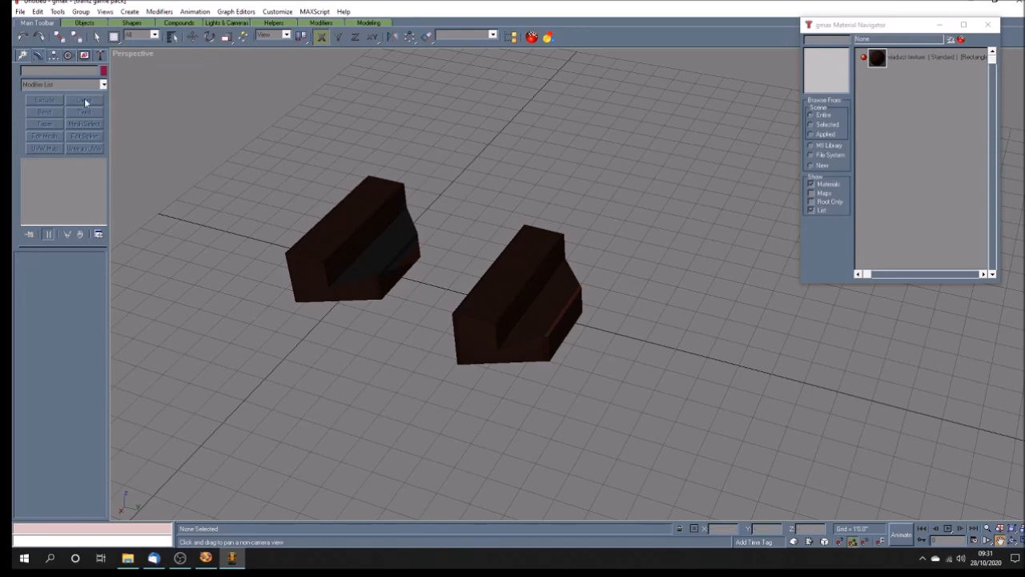
# Create a tall cylinder primitive on the grid behind the two viaduct parts and end cylinder creation
pyautogui.click(22, 55)
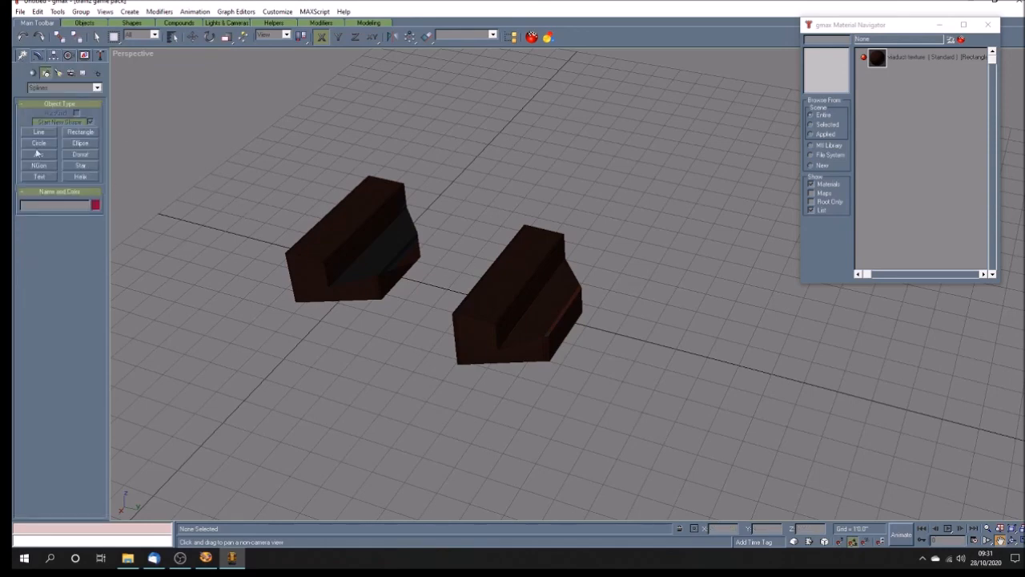
pyautogui.click(32, 73)
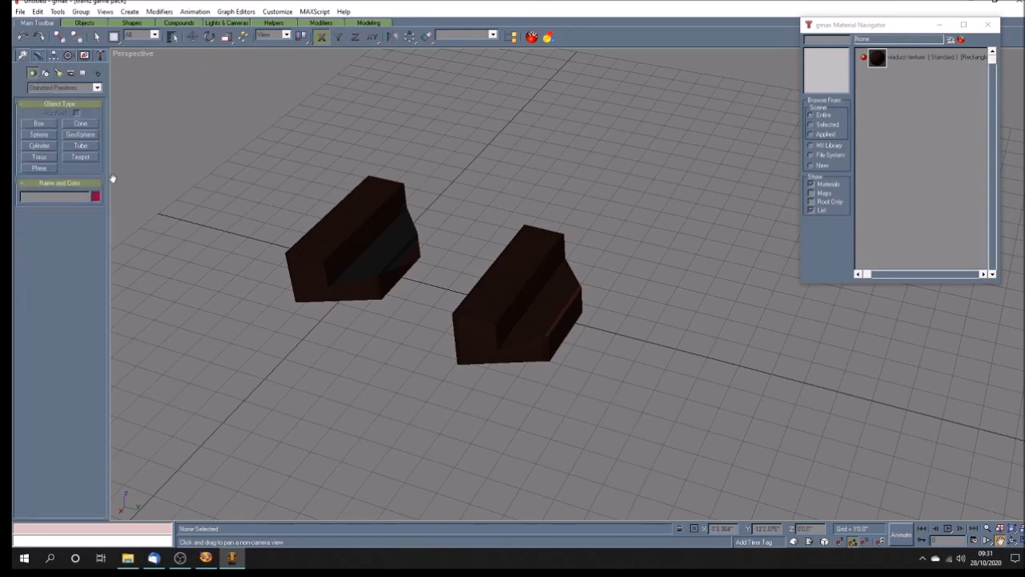
pyautogui.click(78, 147)
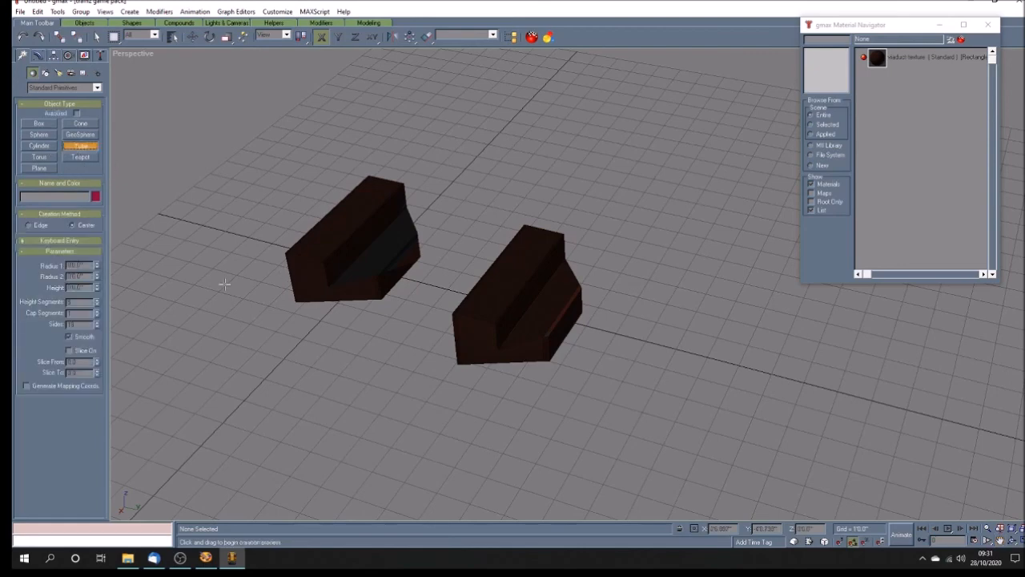
pyautogui.click(36, 146)
pyautogui.moveTo(670, 274); pyautogui.dragTo(680, 303)
pyautogui.click(648, 126)
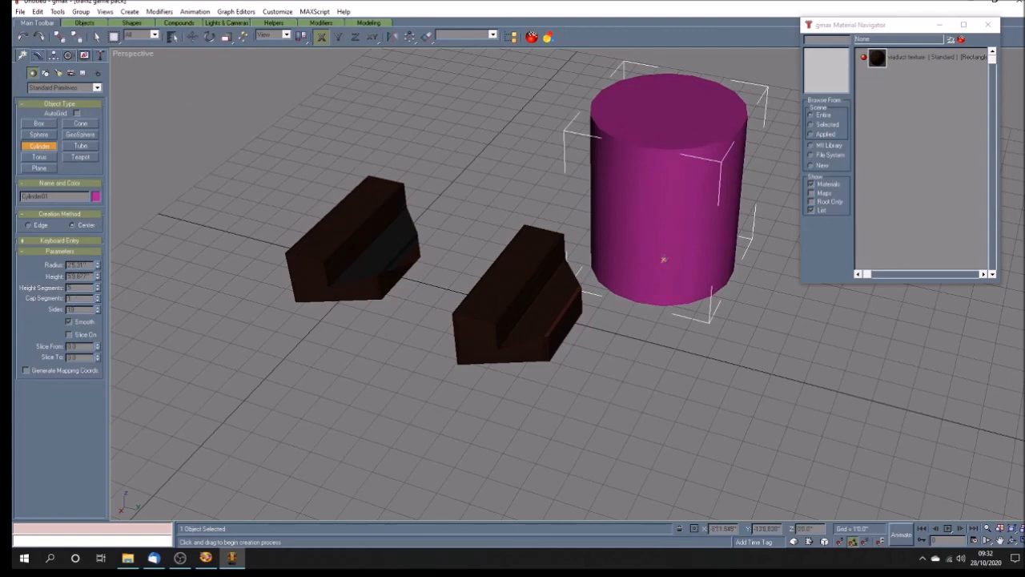
pyautogui.click(96, 36)
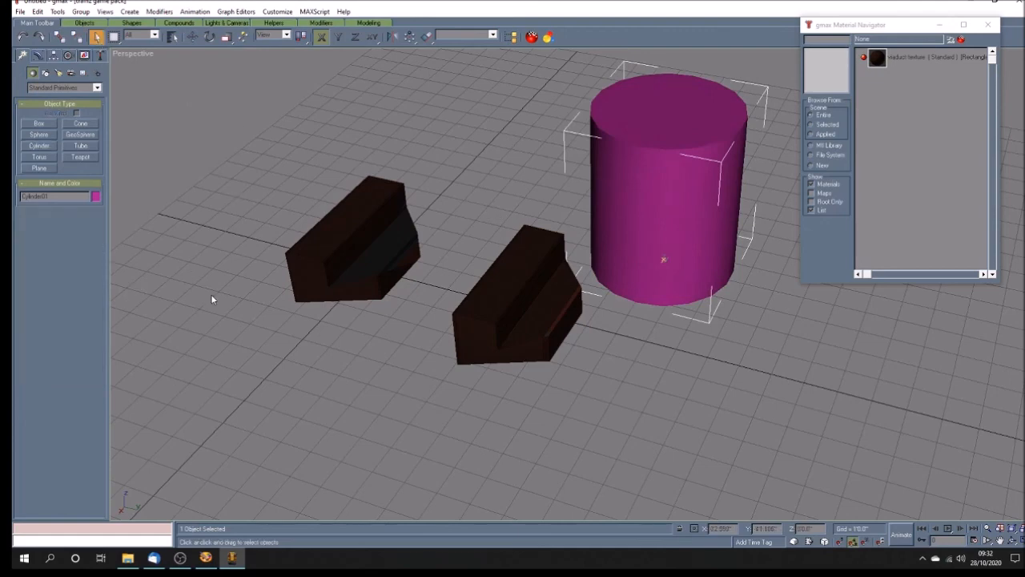
# Display the viewport in wireframe and reduce the cylinder's height segments to 1
pyautogui.click(37, 54)
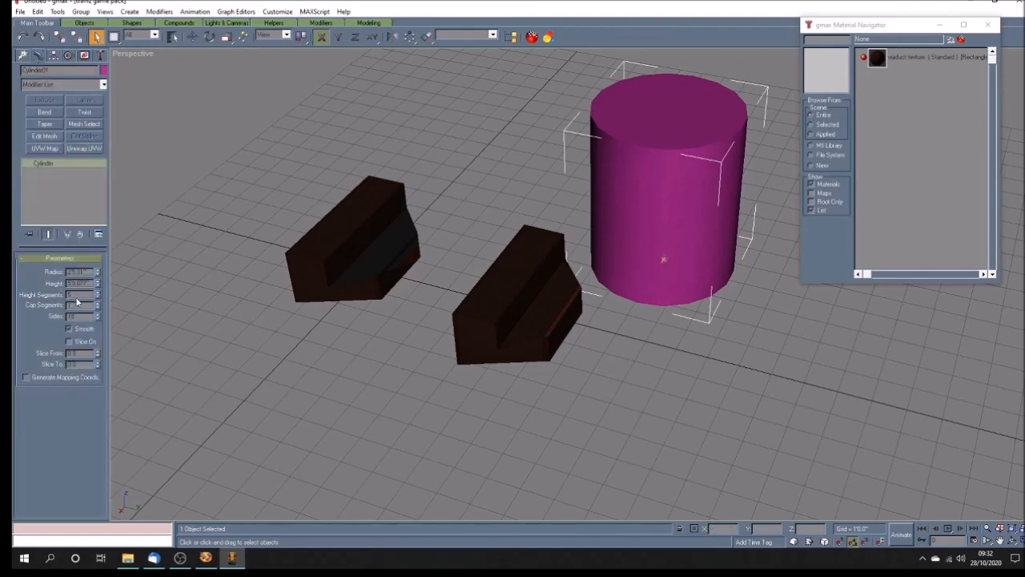
pyautogui.rightClick(140, 54)
pyautogui.click(164, 70)
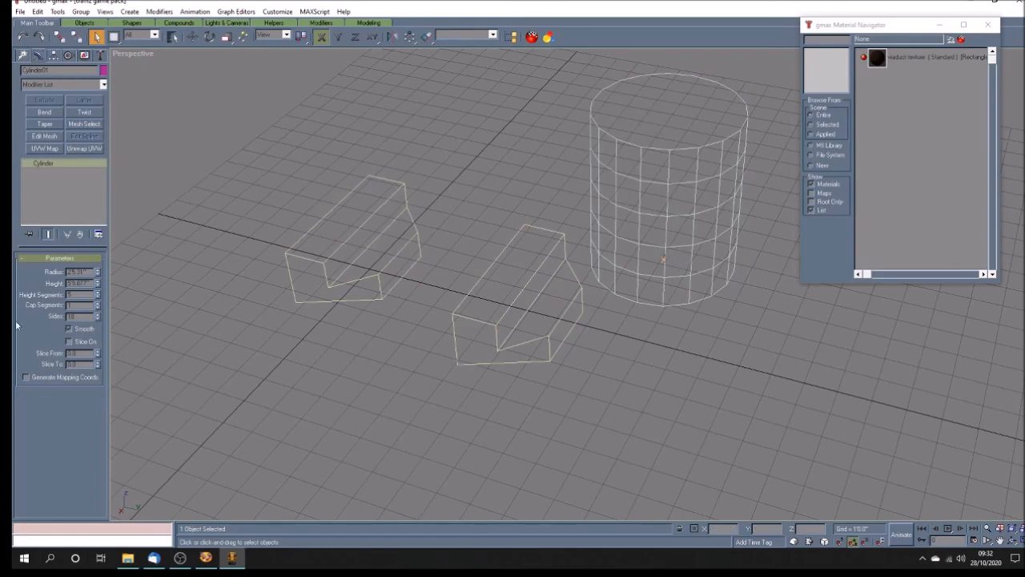
pyautogui.click(98, 297)
pyautogui.click(97, 296)
pyautogui.click(98, 296)
pyautogui.click(97, 297)
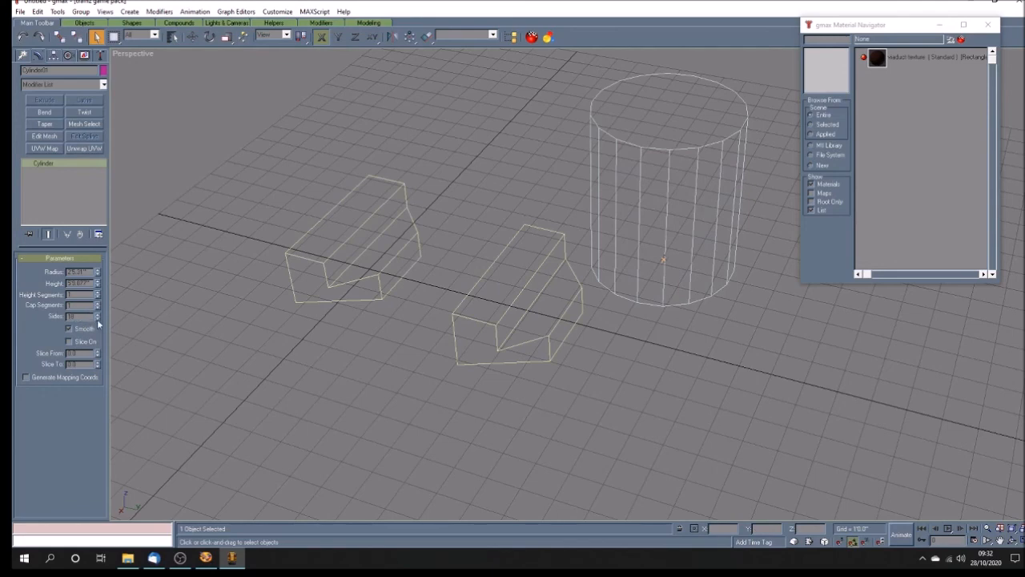
# Reduce the cylinder's number of sides to 12
pyautogui.click(98, 319)
pyautogui.click(99, 318)
pyautogui.click(98, 319)
pyautogui.click(98, 319)
pyautogui.click(98, 319)
pyautogui.click(98, 319)
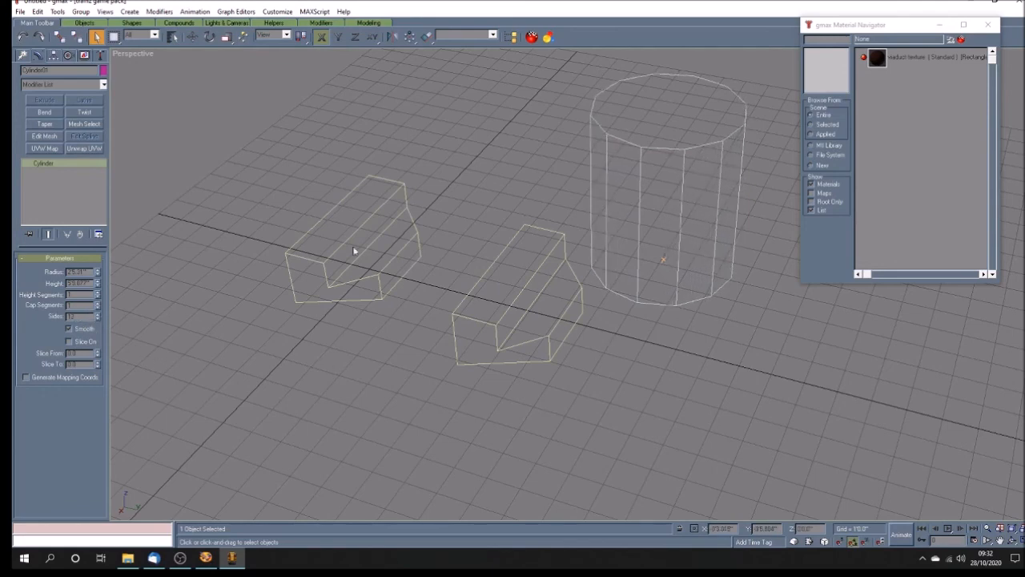